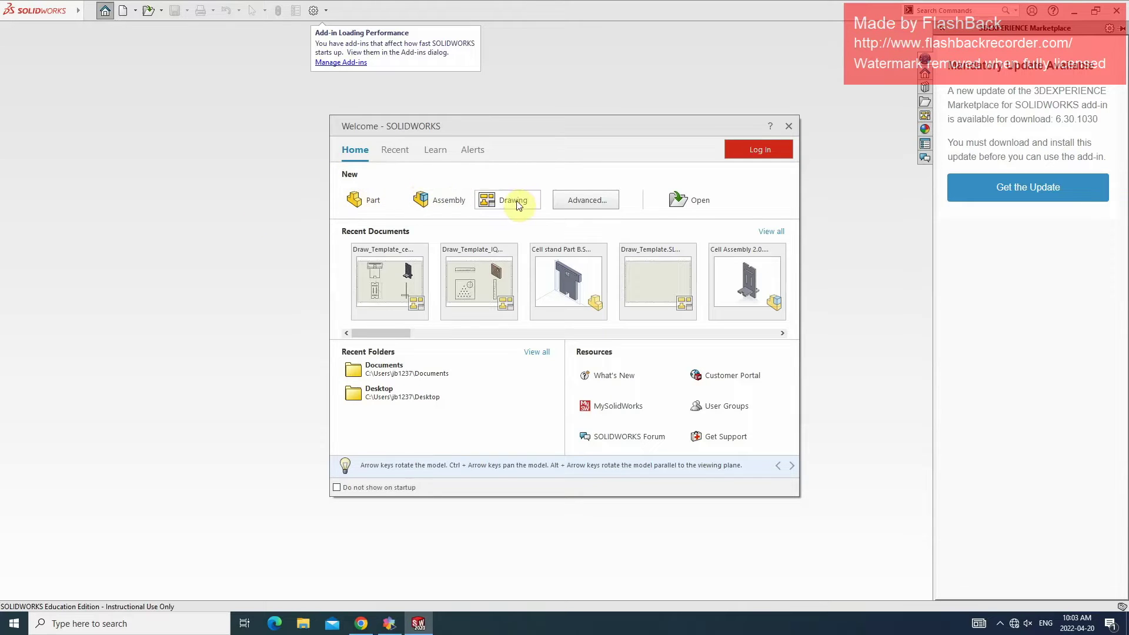
Create a new part and start a sketch on the Front Plane
{"action": "left_click", "coordinate": [371, 203]}
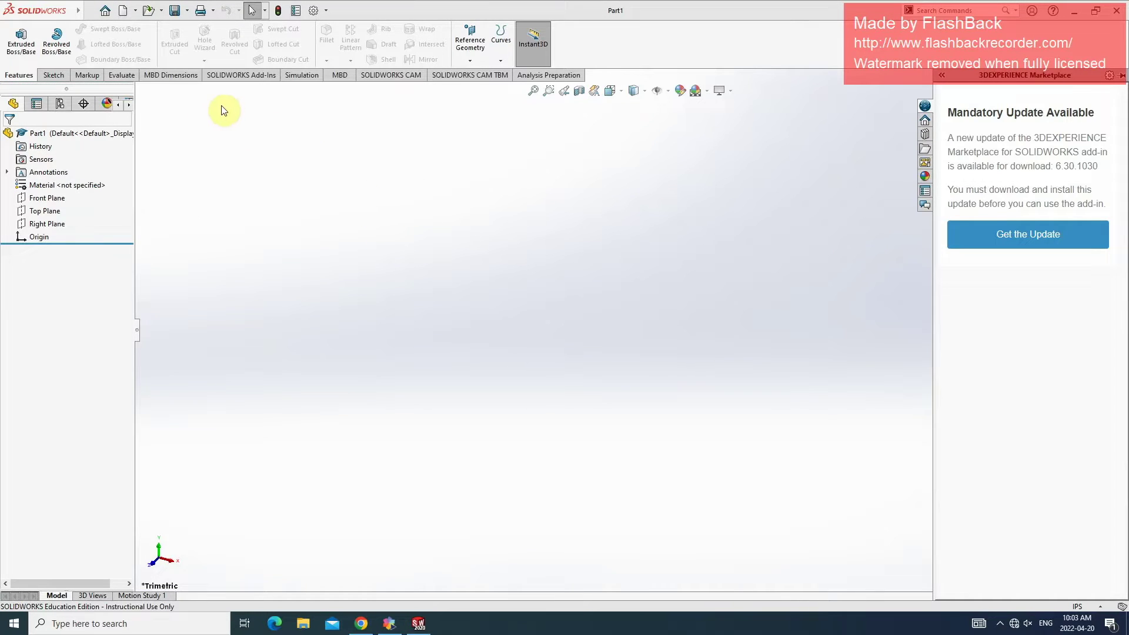
{"action": "left_click", "coordinate": [53, 76]}
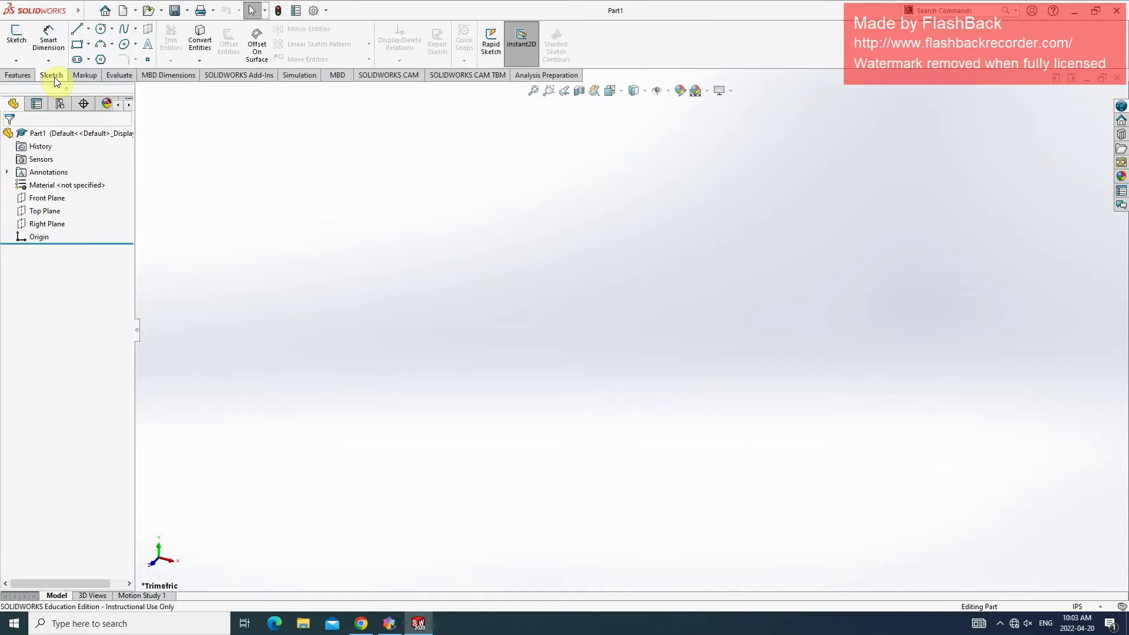
{"action": "left_click", "coordinate": [17, 35]}
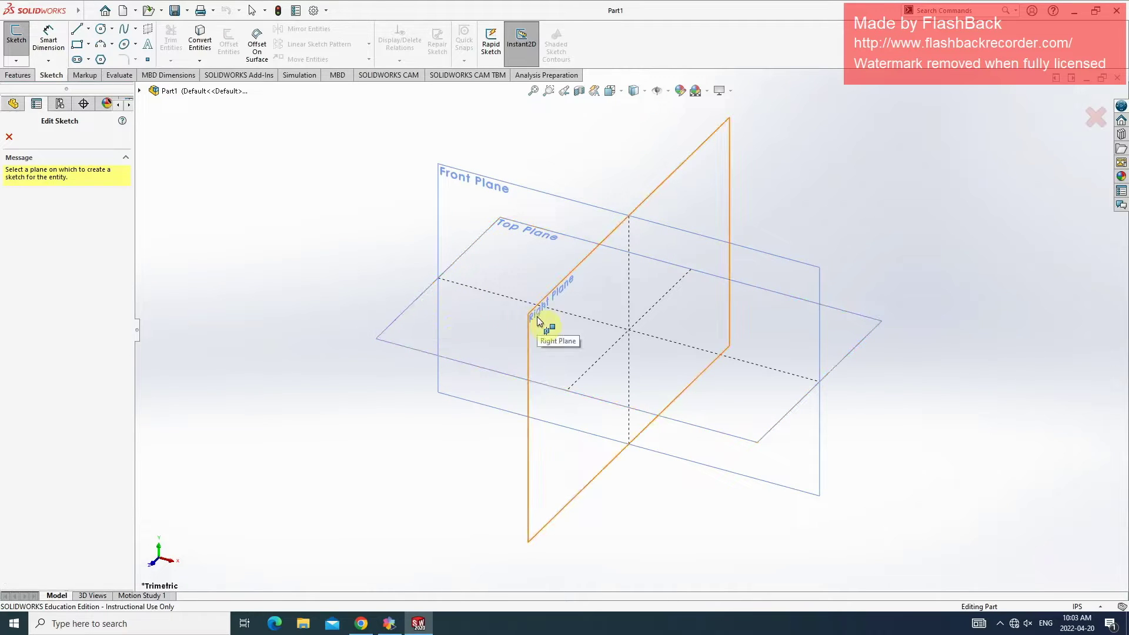
{"action": "left_click", "coordinate": [469, 196]}
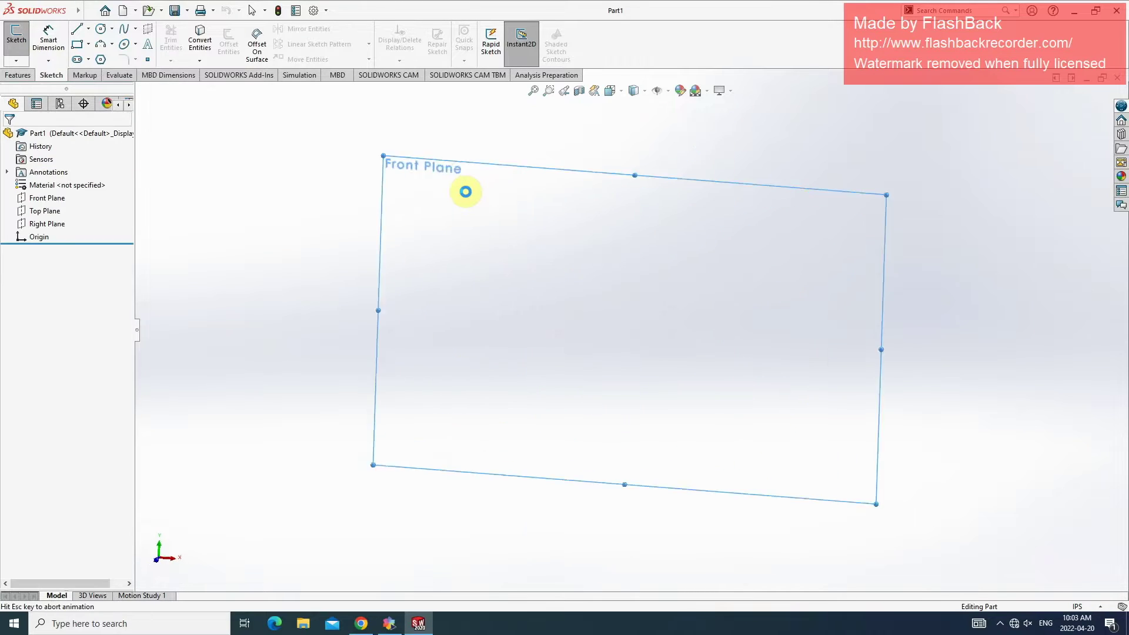
Sketch a corner rectangle about 1.48 in wide and 1.49 in high, with its lower-left corner on the origin
{"action": "left_click", "coordinate": [78, 45]}
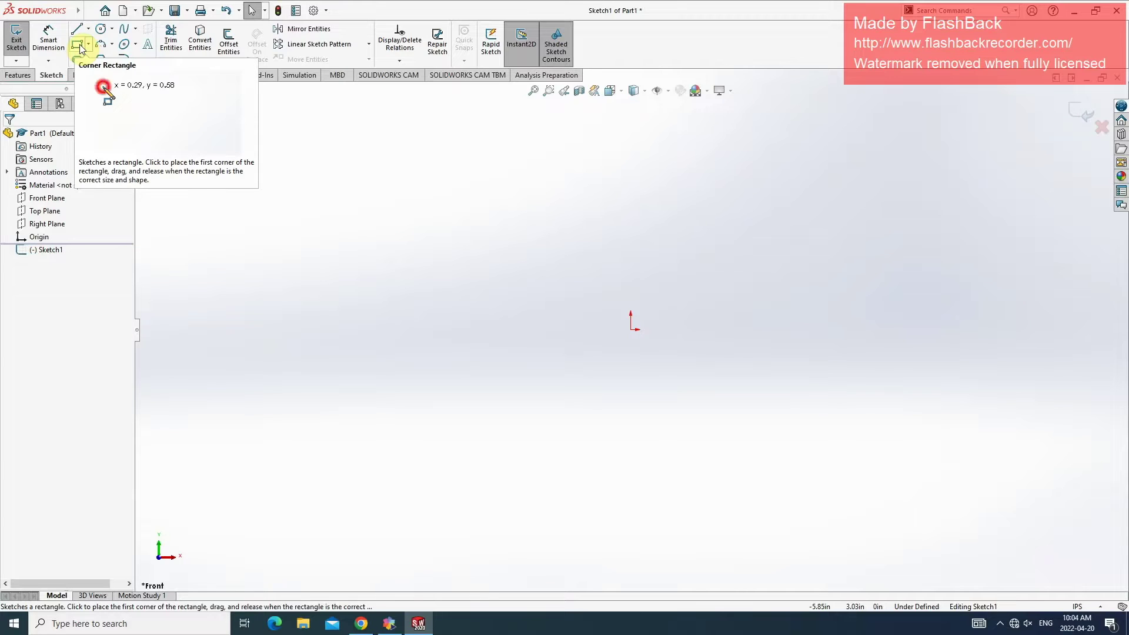
{"action": "left_click", "coordinate": [79, 44]}
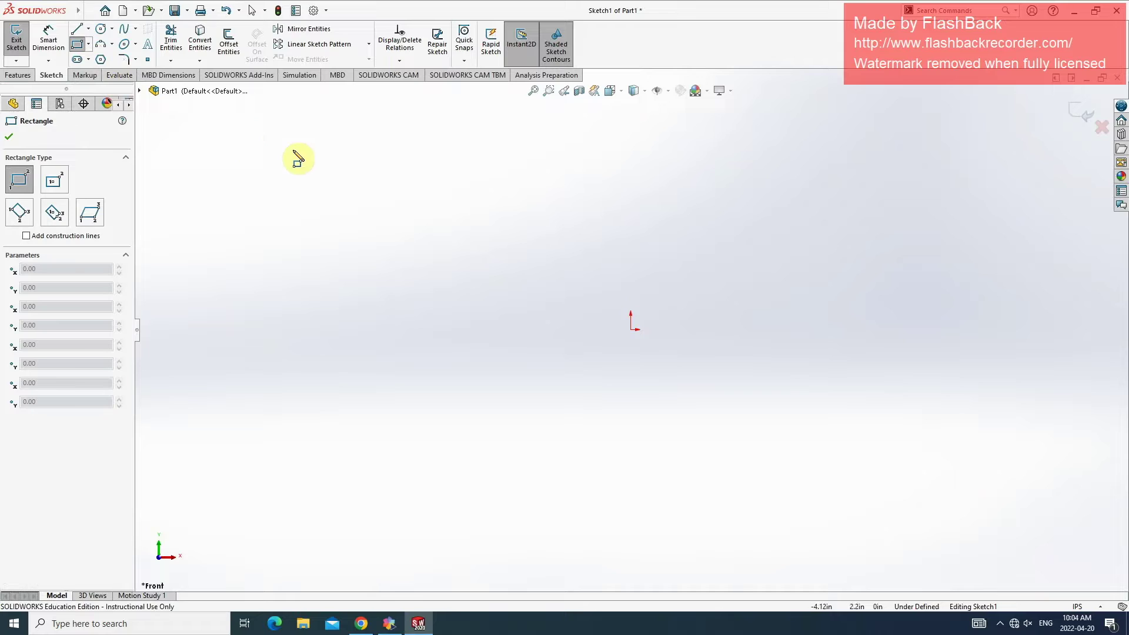
{"action": "left_click", "coordinate": [631, 330]}
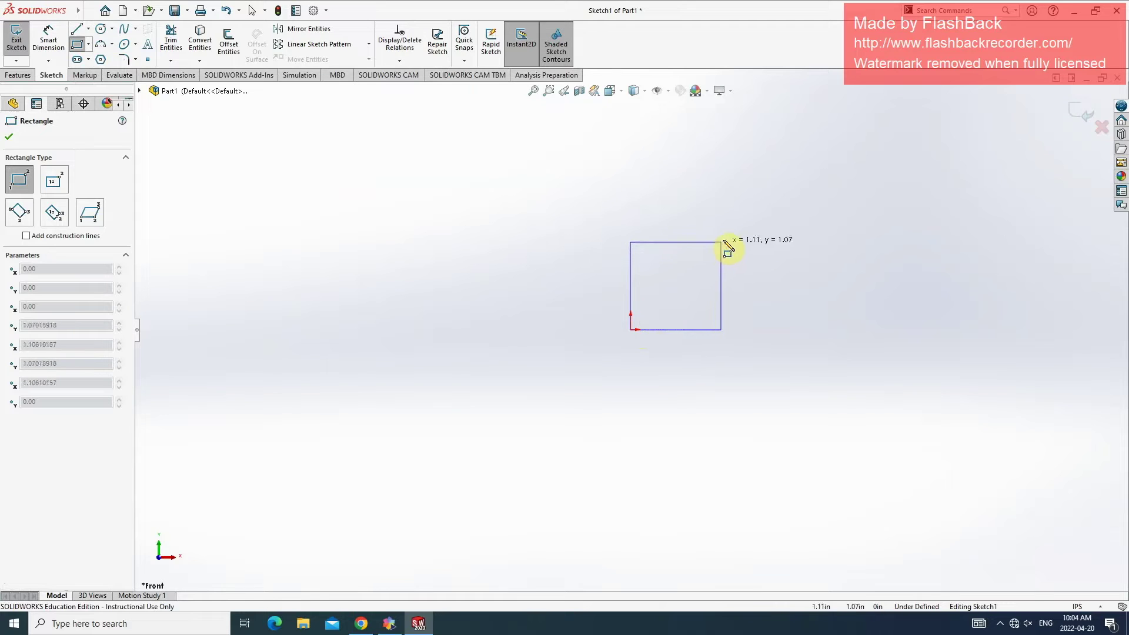
{"action": "left_click", "coordinate": [754, 208]}
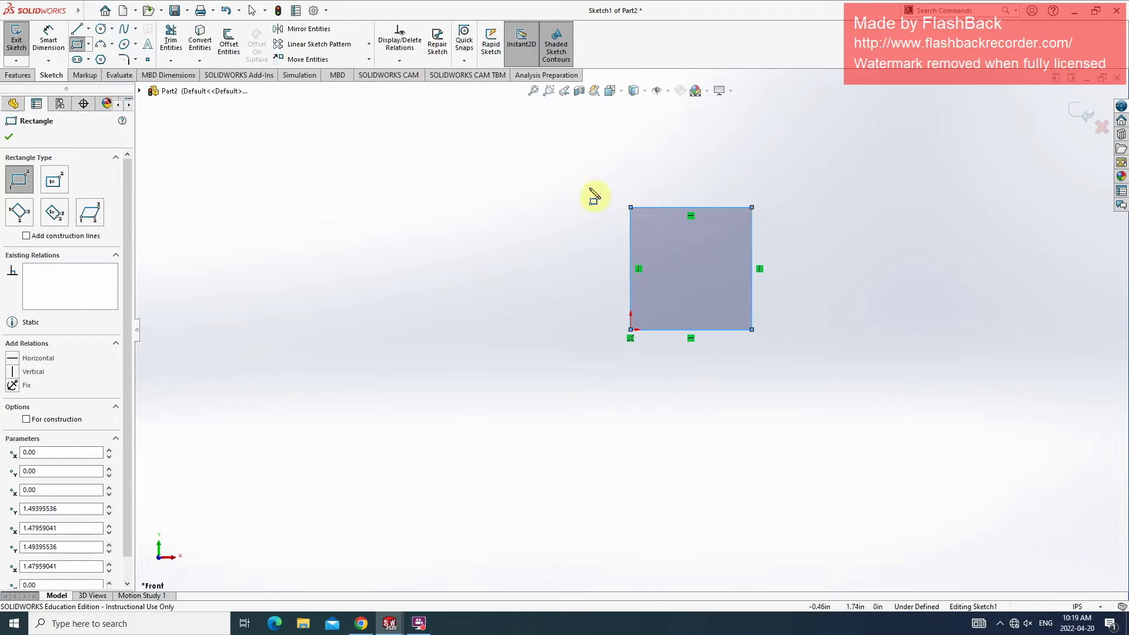
Dimension the rectangle's left vertical edge and set its height to 5 in
{"action": "left_click", "coordinate": [53, 46]}
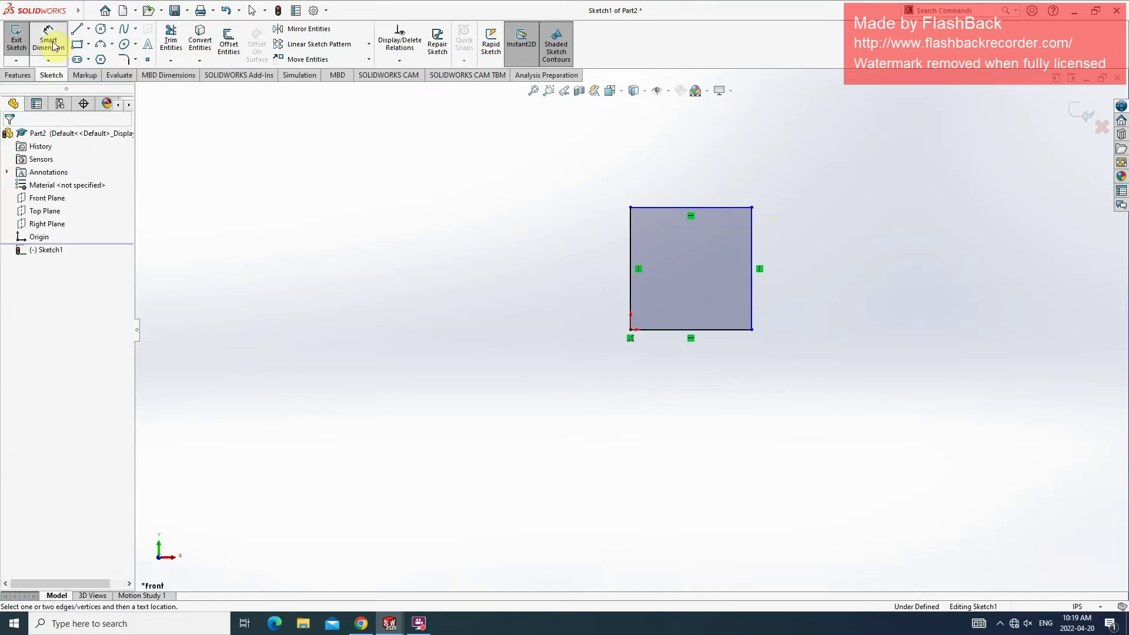
{"action": "left_click", "coordinate": [632, 250]}
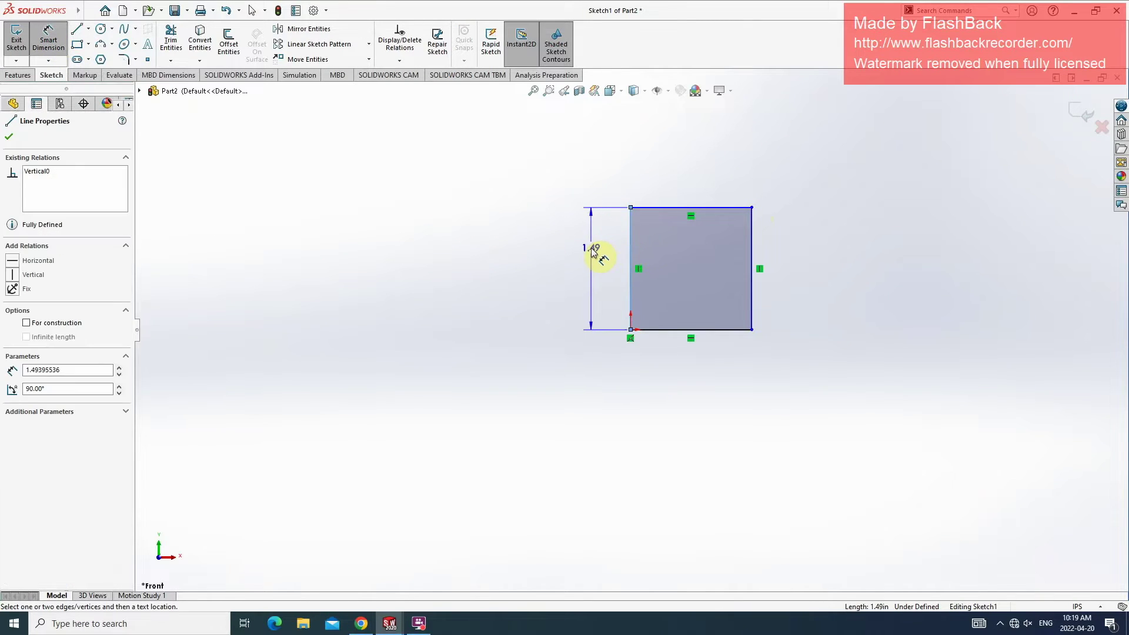
{"action": "left_click", "coordinate": [592, 250]}
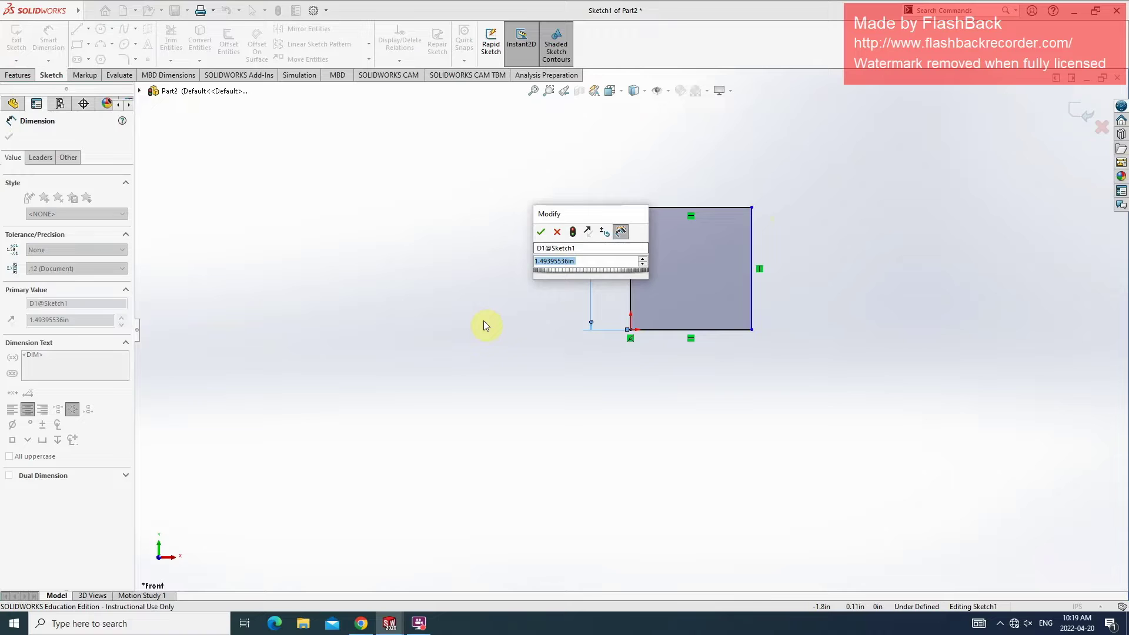
{"action": "type", "text": "5"}
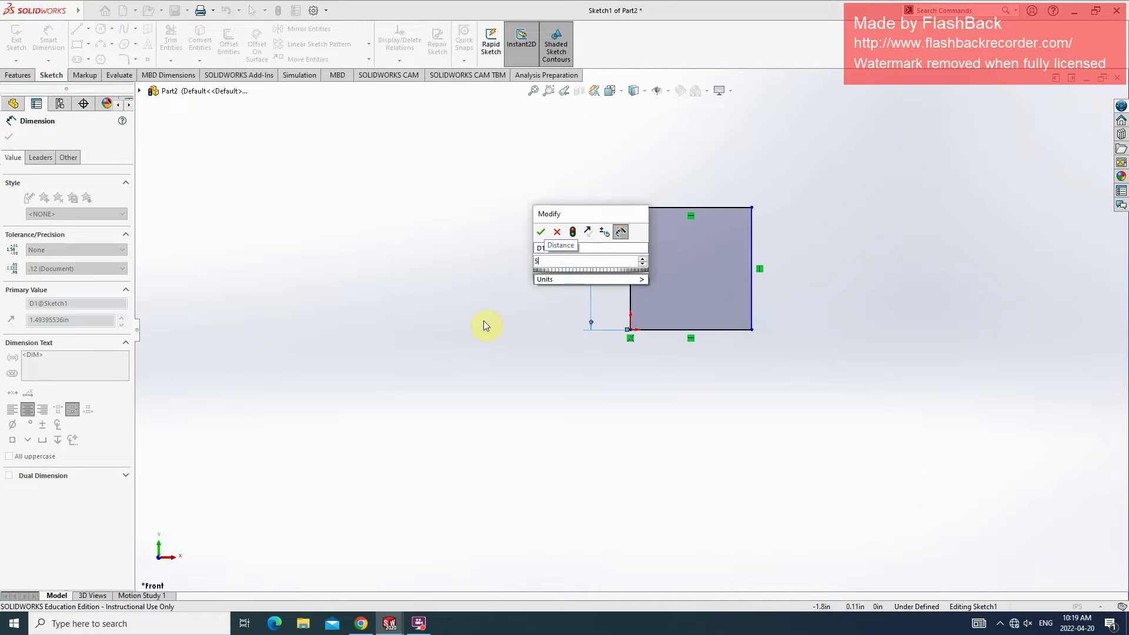
{"action": "left_click", "coordinate": [541, 231]}
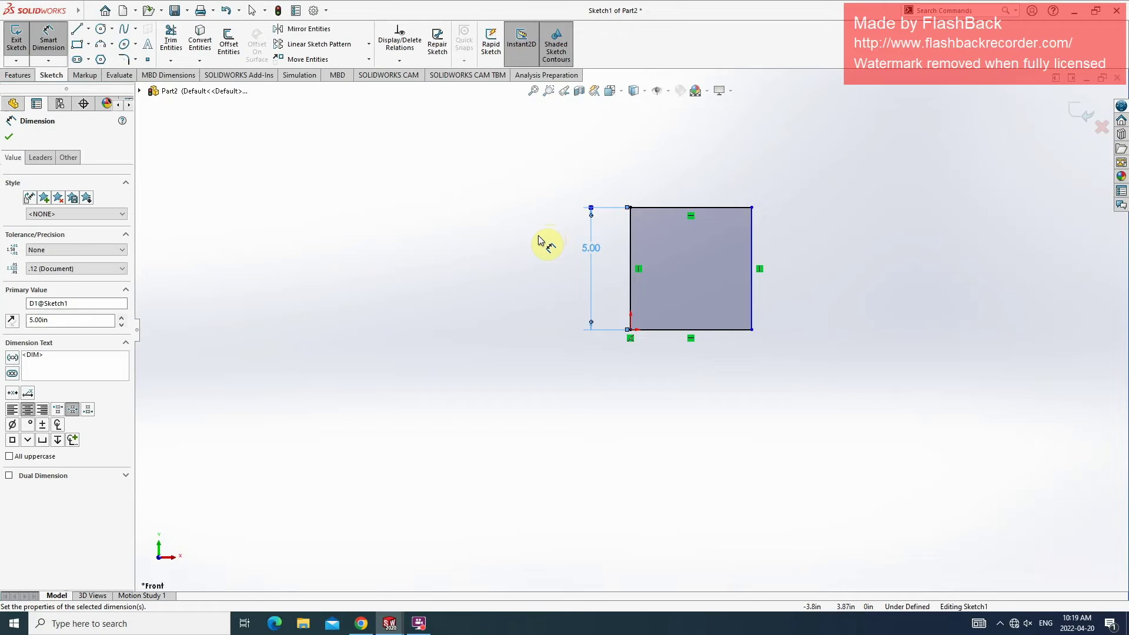
Dimension the rectangle's top edge, set its width to 5 in, and finish dimensioning
{"action": "left_click", "coordinate": [665, 208]}
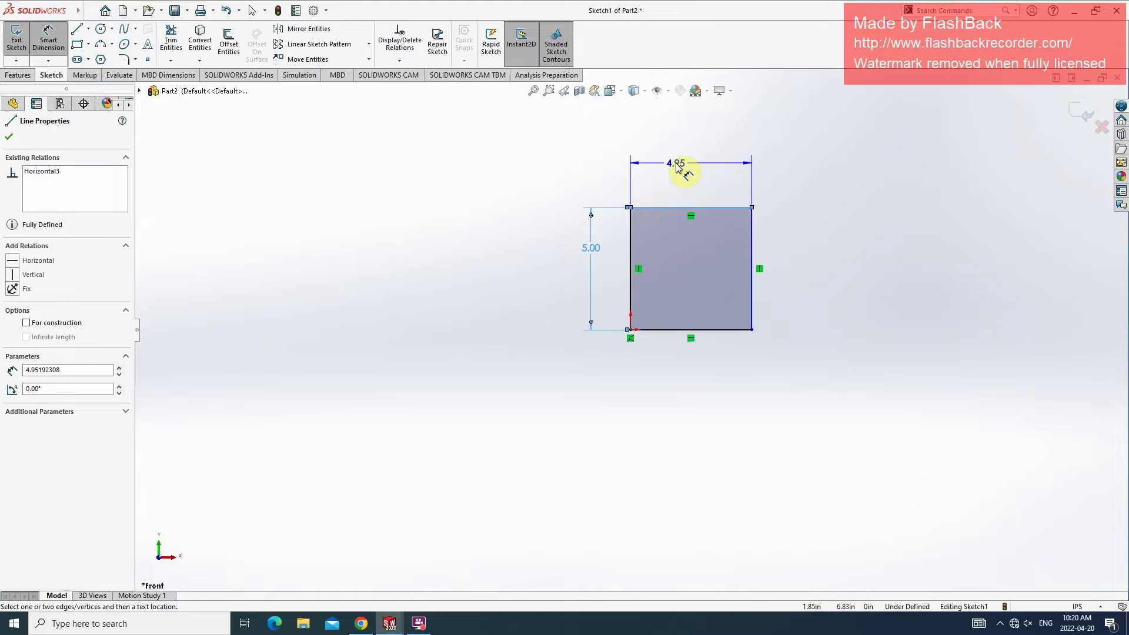
{"action": "left_click", "coordinate": [677, 167]}
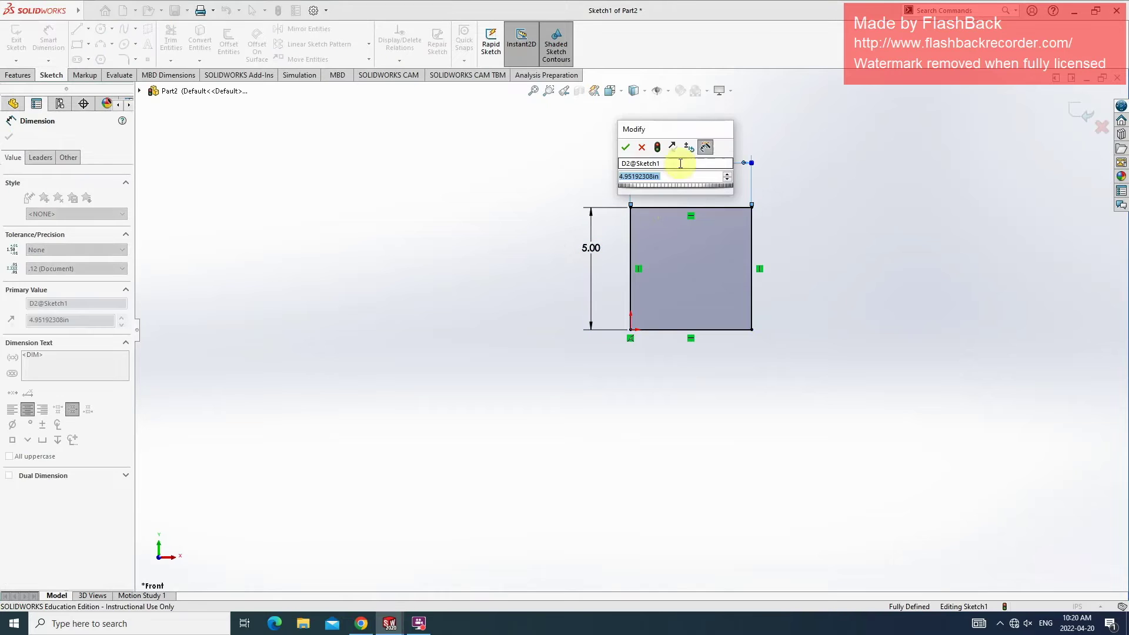
{"action": "type", "text": "5"}
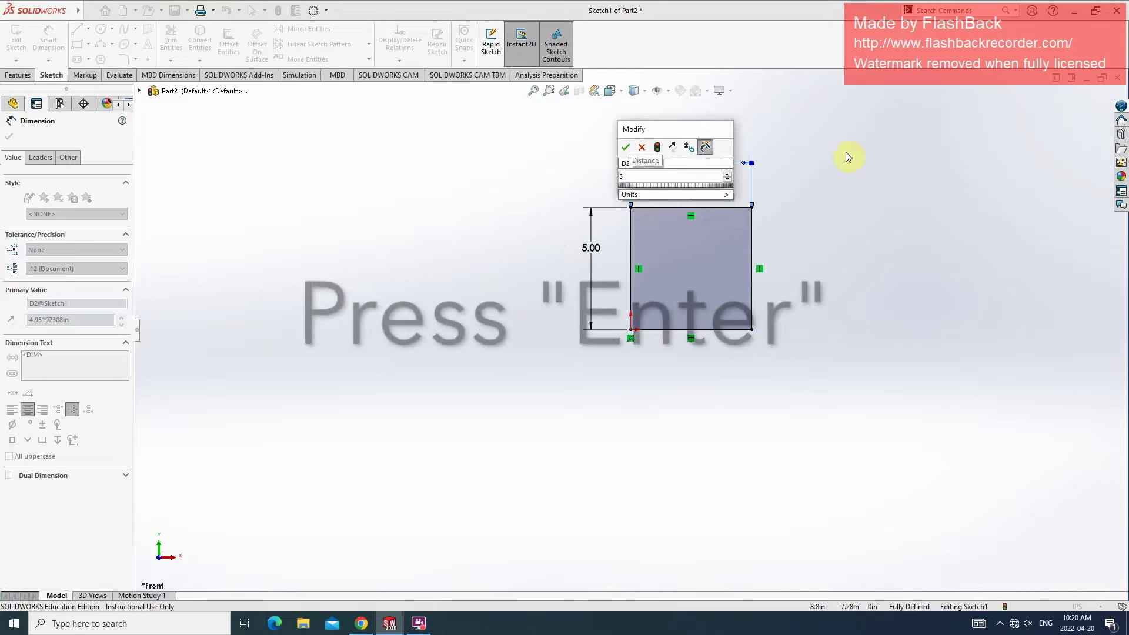
{"action": "key", "text": "Return"}
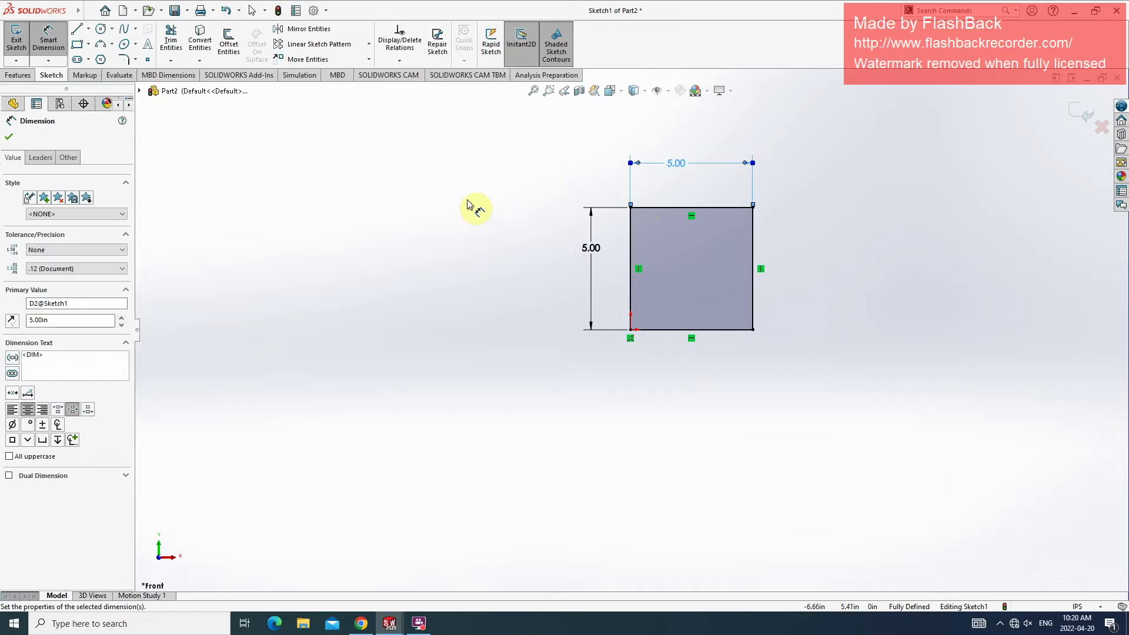
{"action": "left_click", "coordinate": [9, 134]}
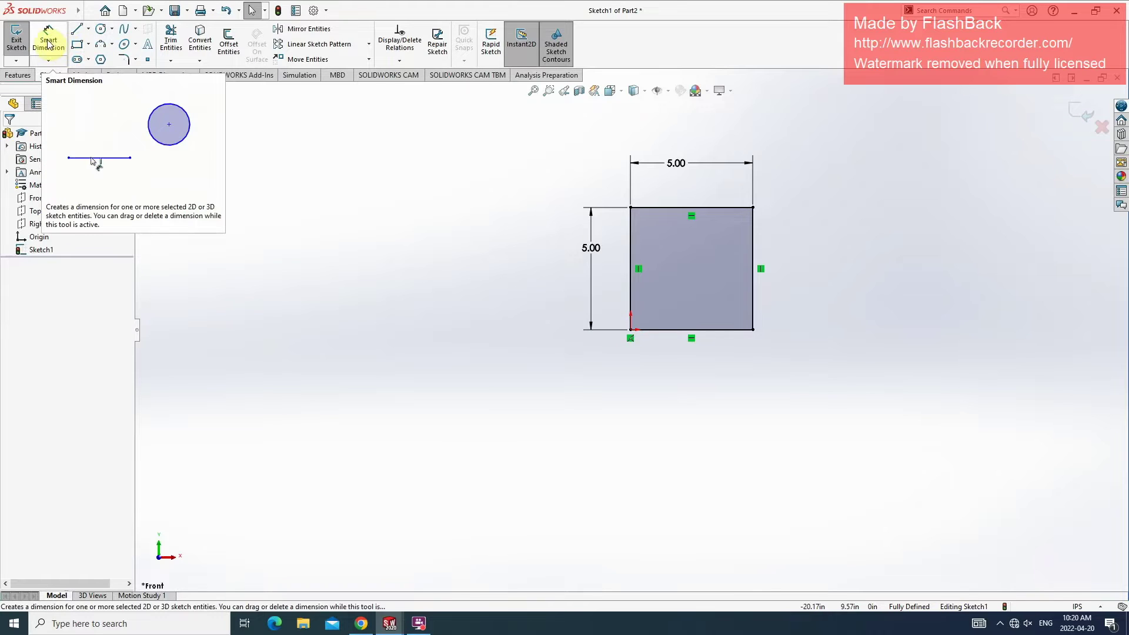
Extrude the square sketch as a Blind boss 0.75 in deep, in the reversed direction behind the Front Plane
{"action": "left_click", "coordinate": [19, 75]}
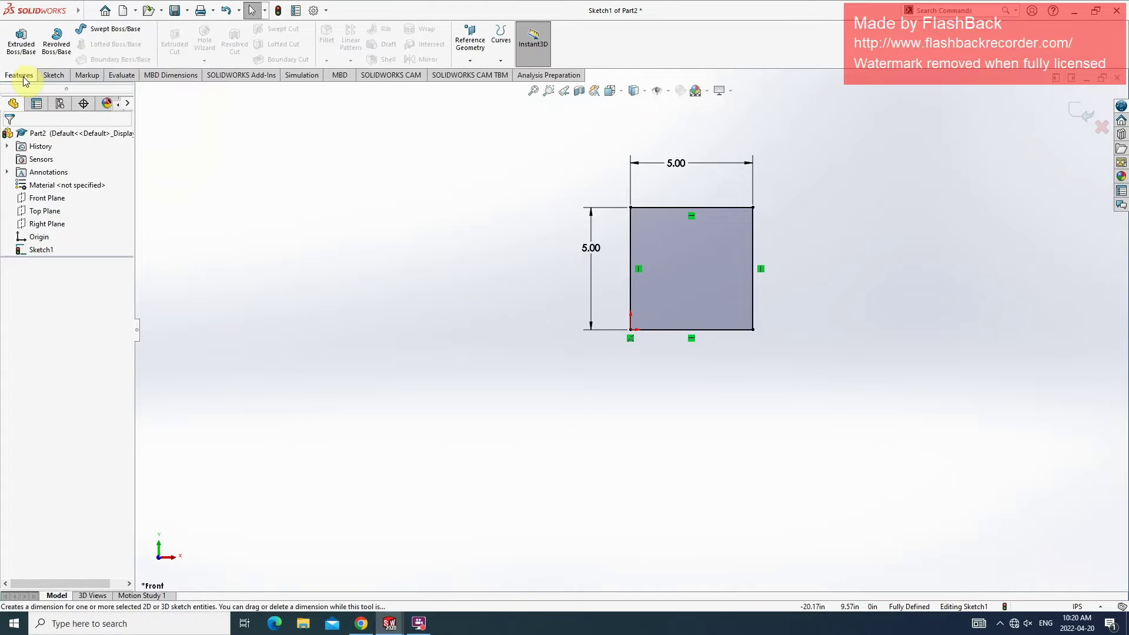
{"action": "left_click", "coordinate": [21, 42]}
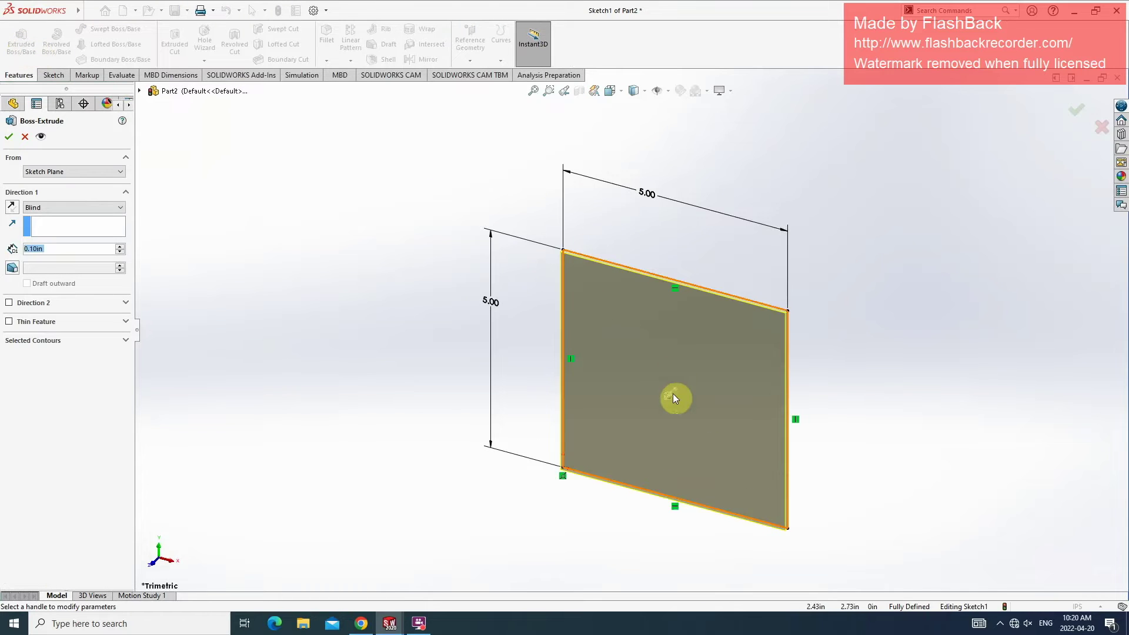
{"action": "left_click", "coordinate": [671, 395]}
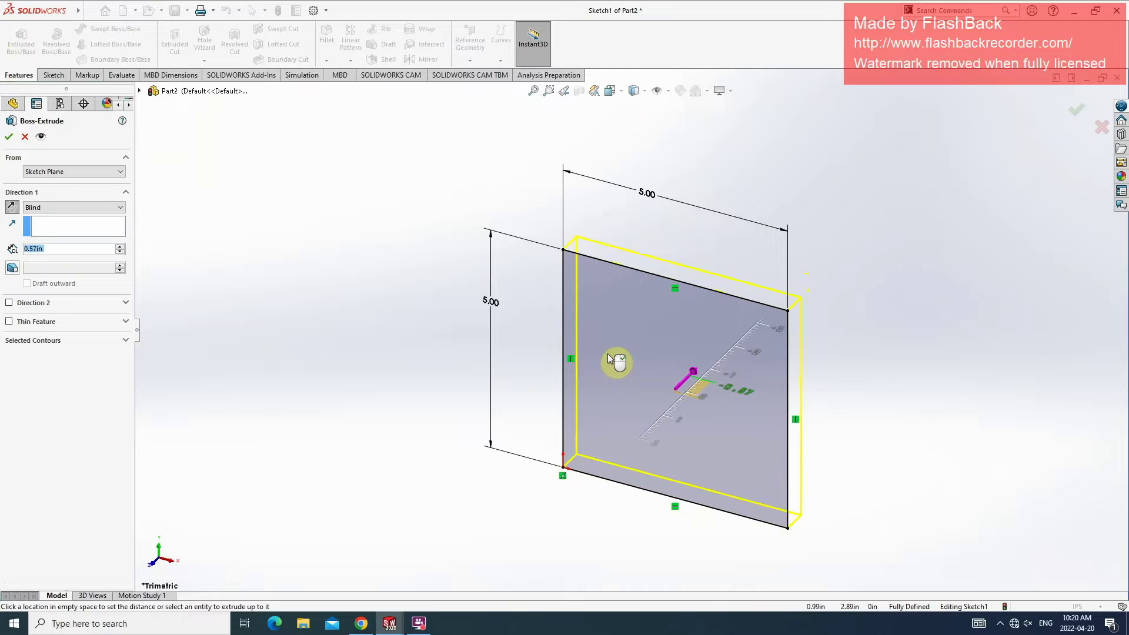
{"action": "type", "text": ".75"}
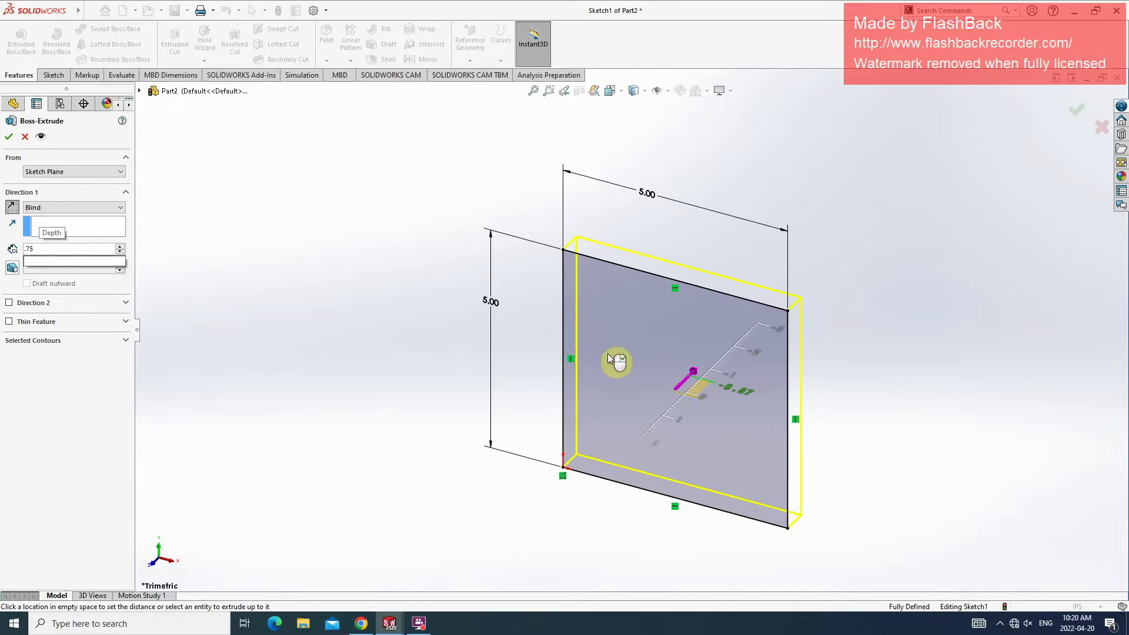
{"action": "key", "text": "Return"}
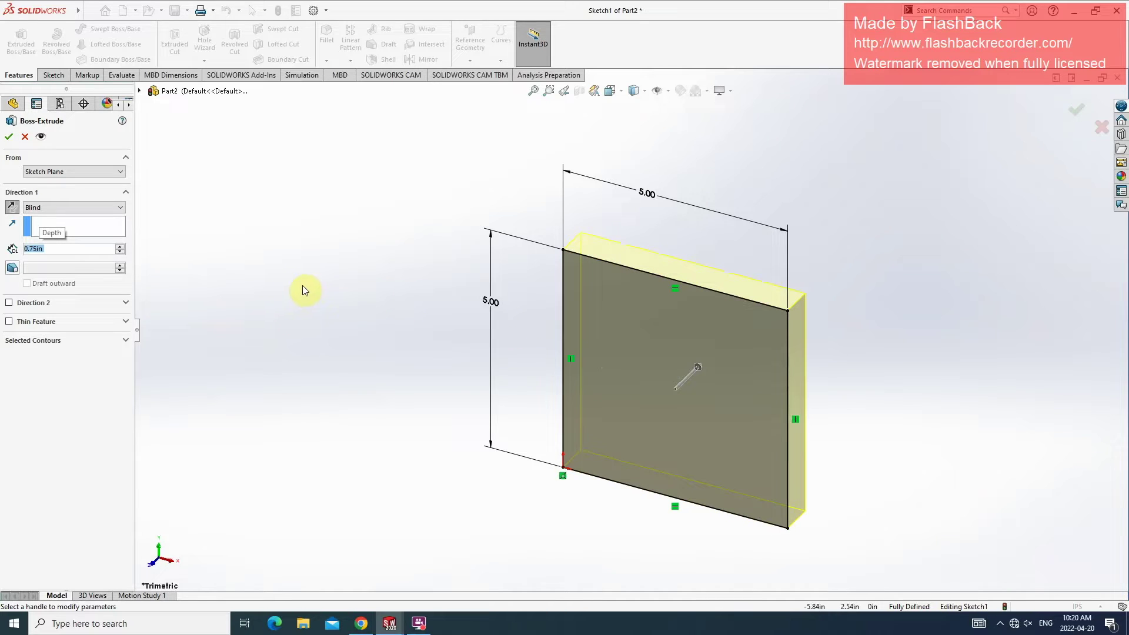
{"action": "left_click", "coordinate": [9, 137]}
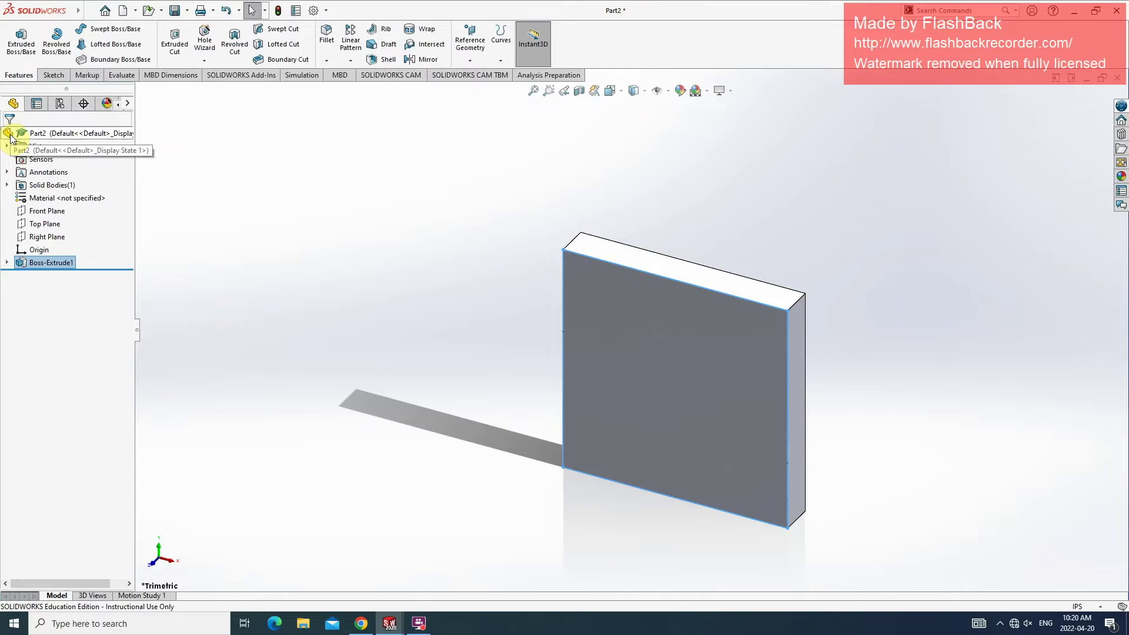
Examine the extruded plate in the front, top and right views, ending with the front view fitted to the screen
{"action": "middle_click_drag", "start_coordinate": [470, 379], "coordinate": [478, 371]}
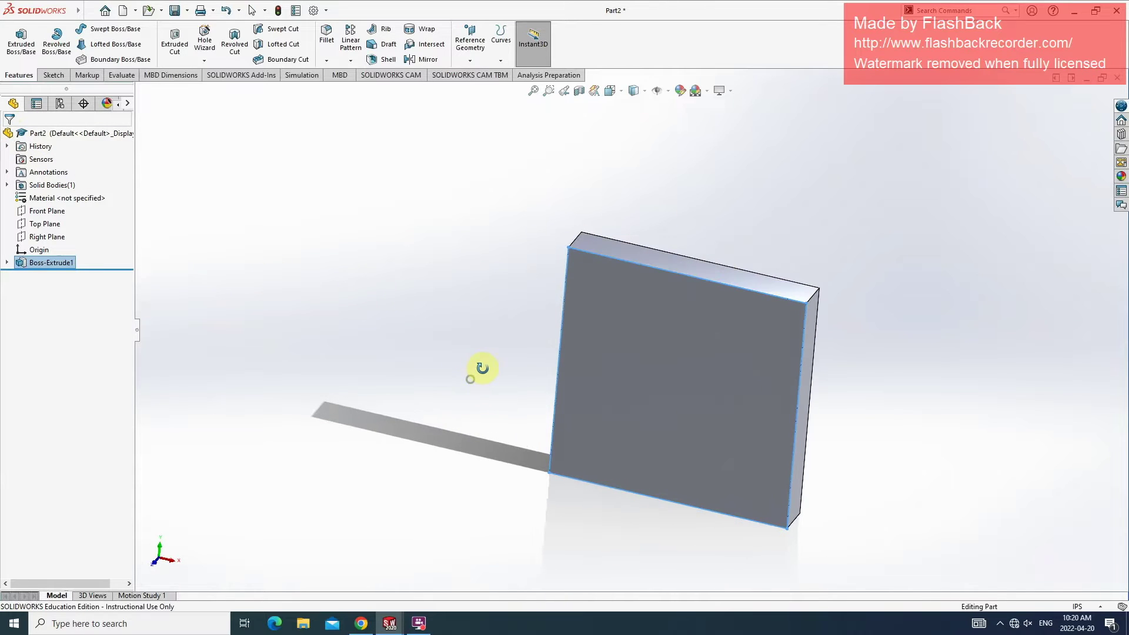
{"action": "left_click", "coordinate": [620, 91]}
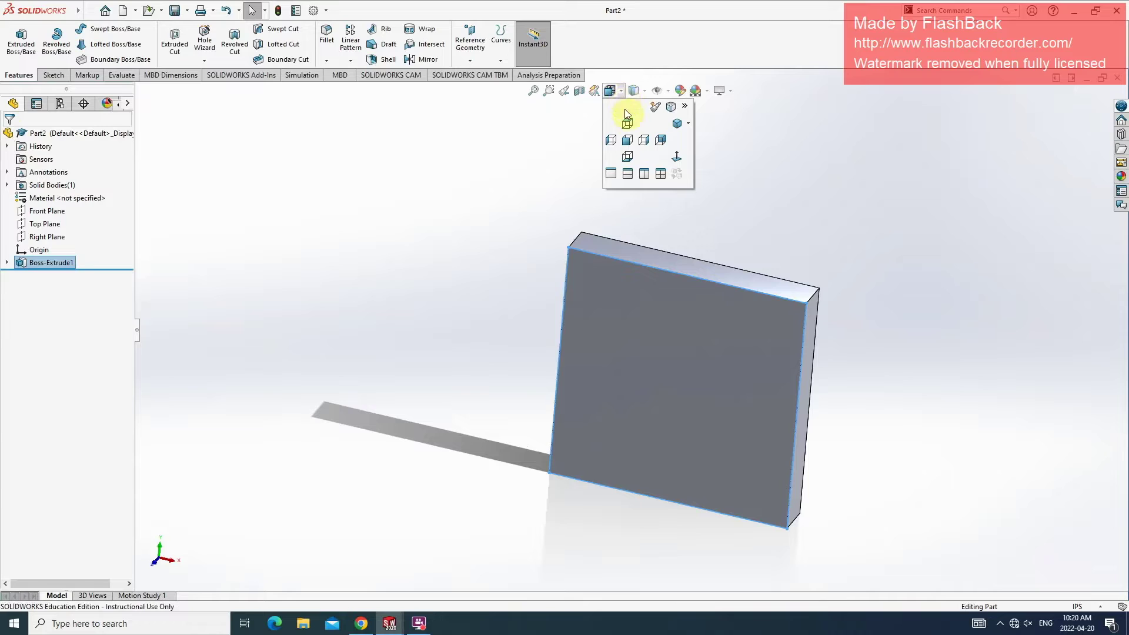
{"action": "left_click", "coordinate": [630, 140]}
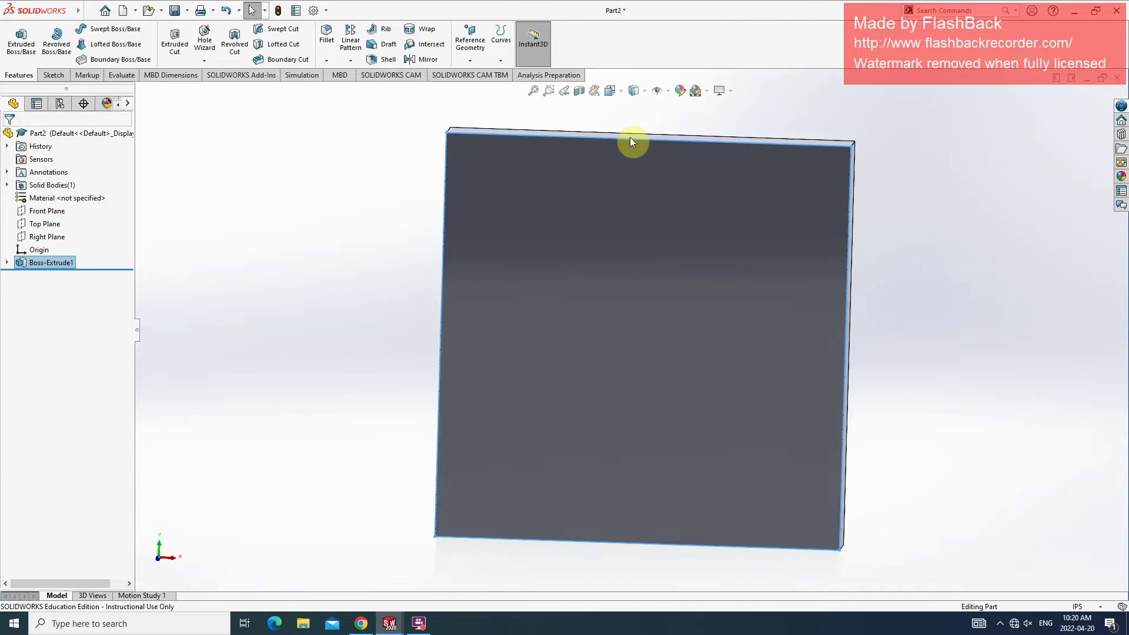
{"action": "left_click", "coordinate": [619, 93]}
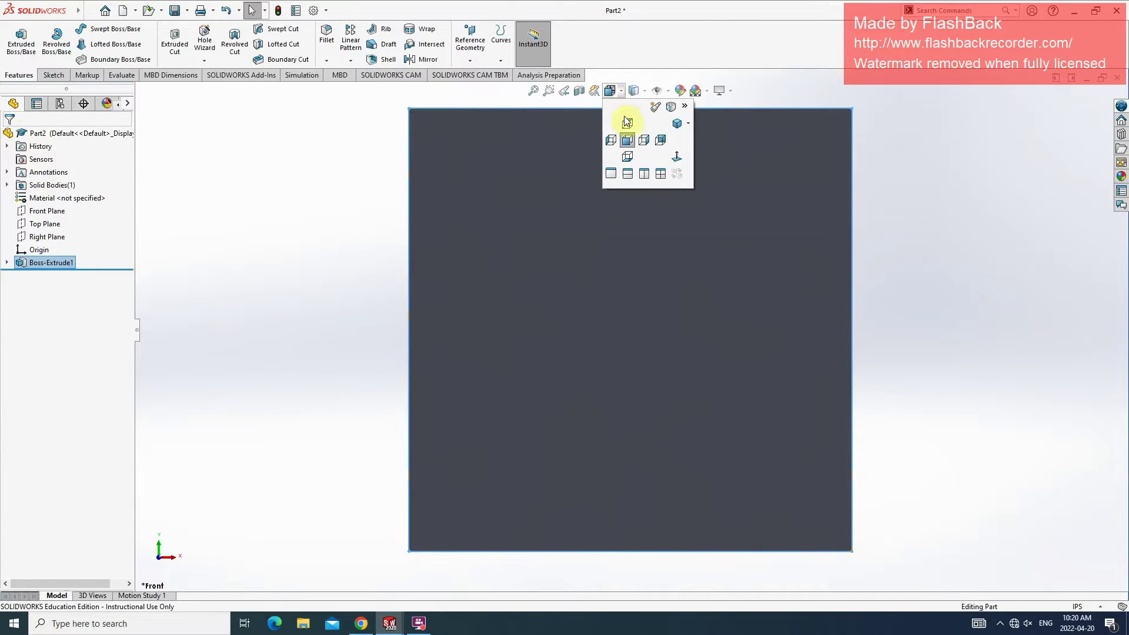
{"action": "left_click", "coordinate": [627, 104]}
{"action": "left_click", "coordinate": [619, 93]}
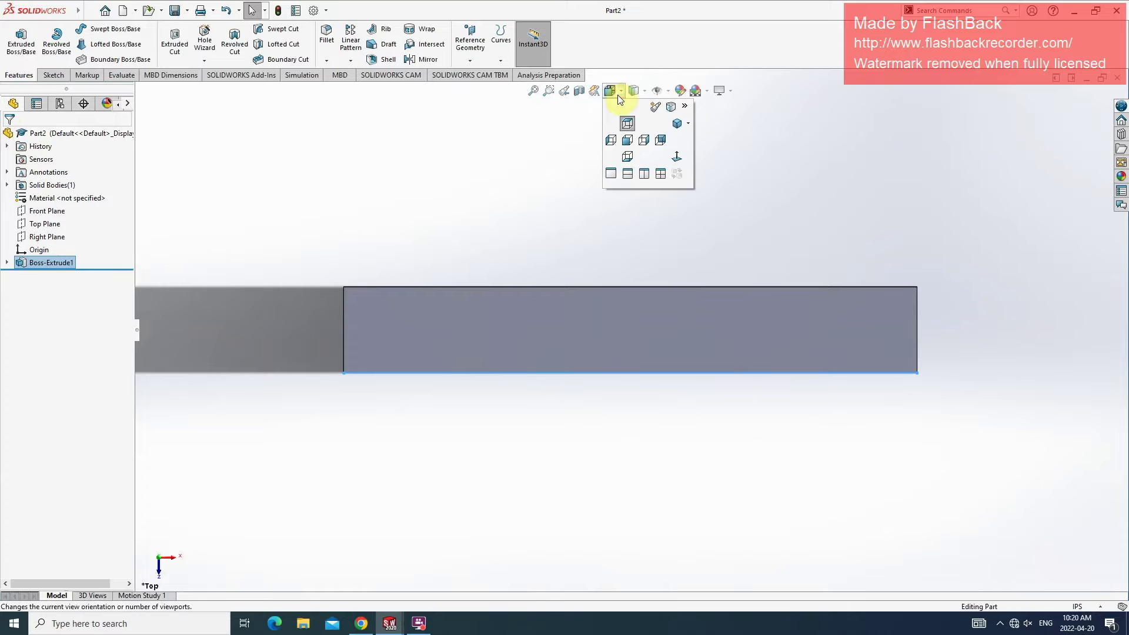
{"action": "left_click", "coordinate": [641, 139]}
{"action": "left_click", "coordinate": [615, 93]}
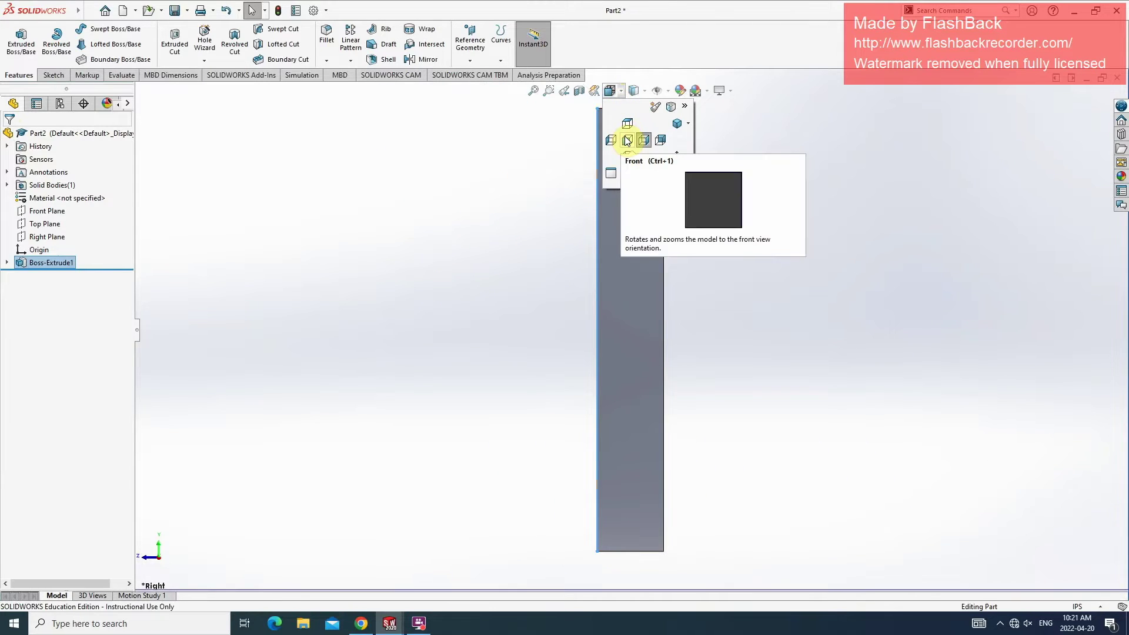
{"action": "left_click", "coordinate": [627, 141]}
{"action": "left_click", "coordinate": [533, 91]}
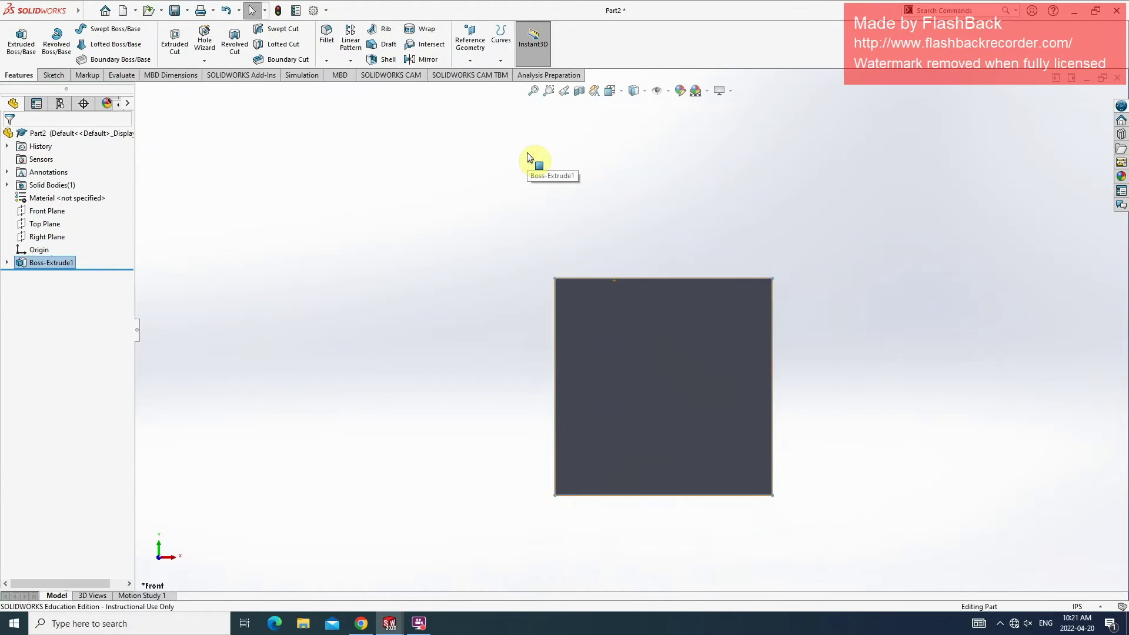
{"action": "left_click", "coordinate": [533, 91]}
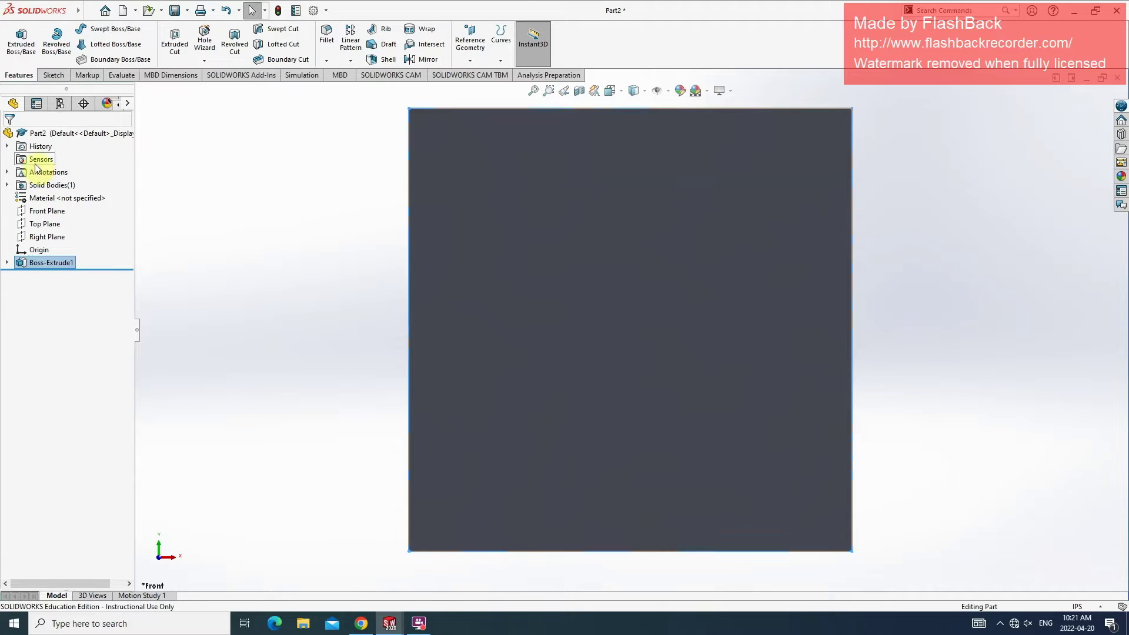
Start a new sketch on the front face of the plate
{"action": "left_click", "coordinate": [52, 75]}
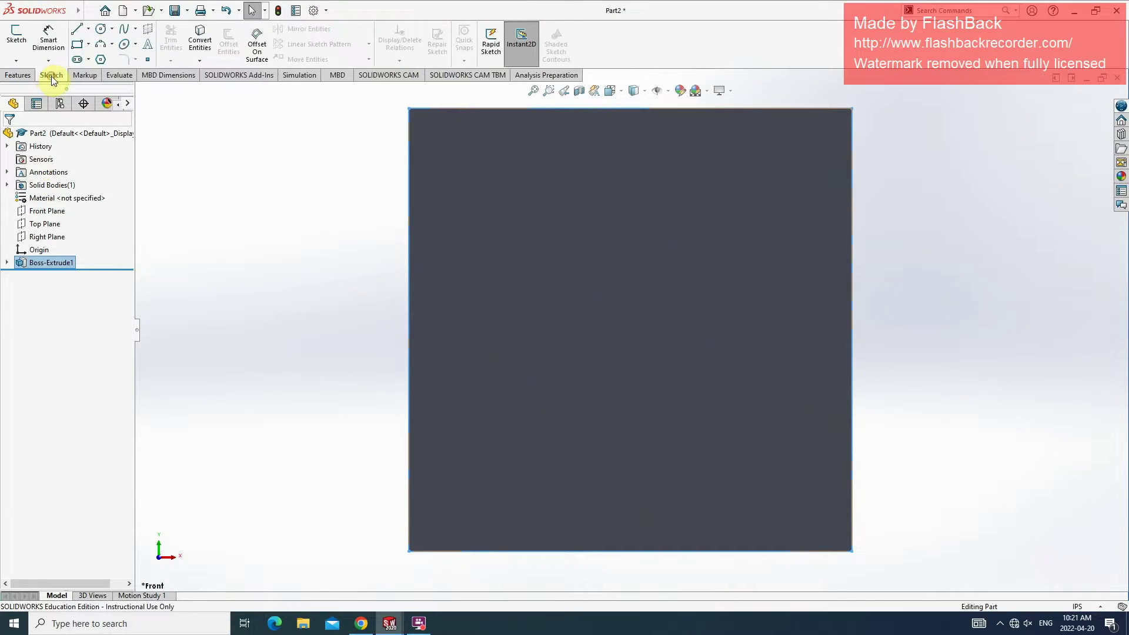
{"action": "left_click", "coordinate": [16, 34]}
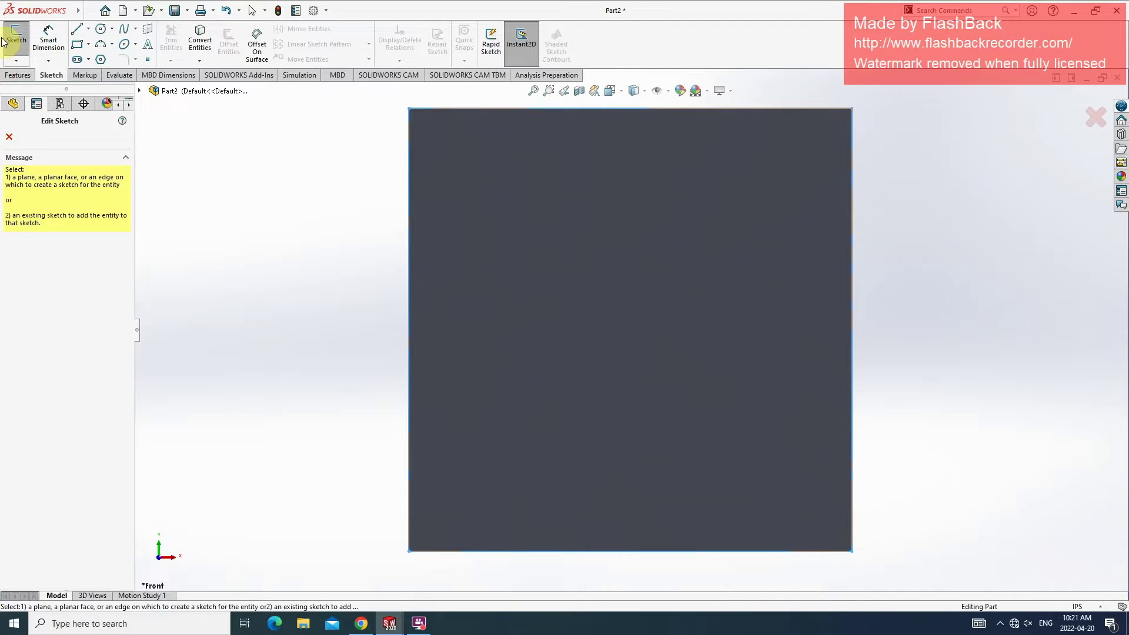
{"action": "left_click", "coordinate": [510, 249]}
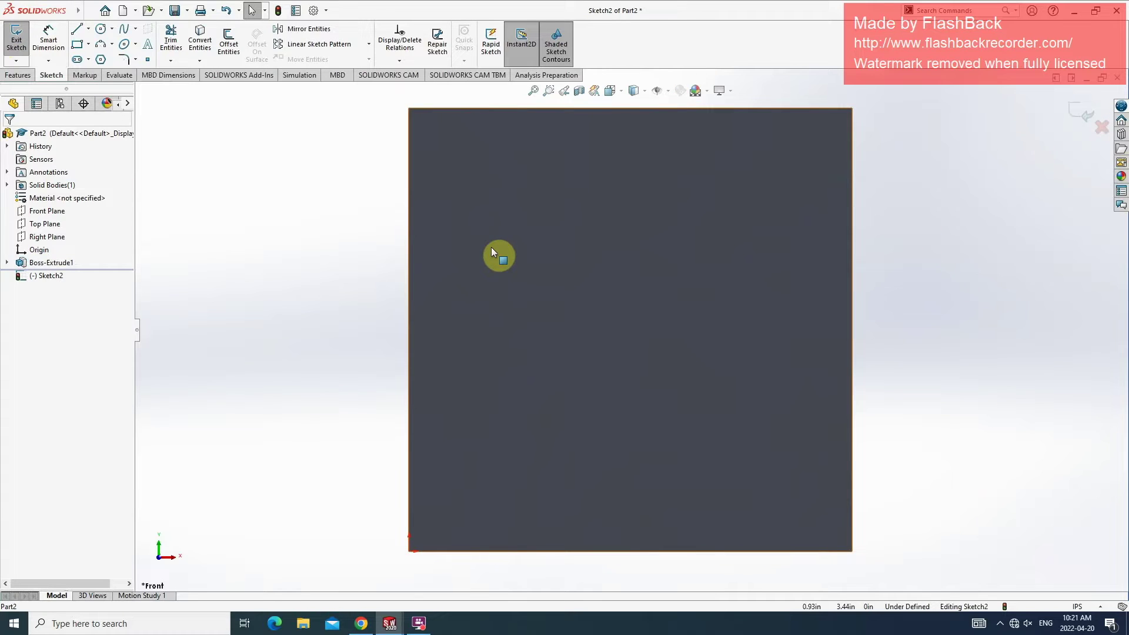
Sketch a circle about 0.4 in in diameter near the lower-left corner of the plate's front face
{"action": "left_click", "coordinate": [492, 248]}
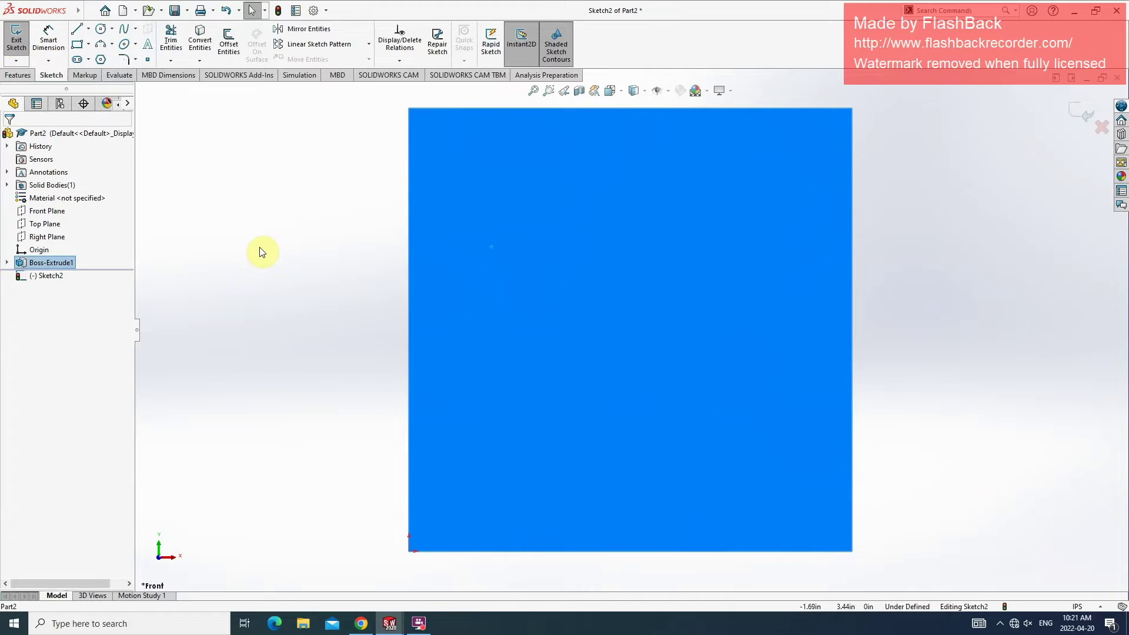
{"action": "left_click", "coordinate": [102, 29]}
{"action": "left_click", "coordinate": [460, 459]}
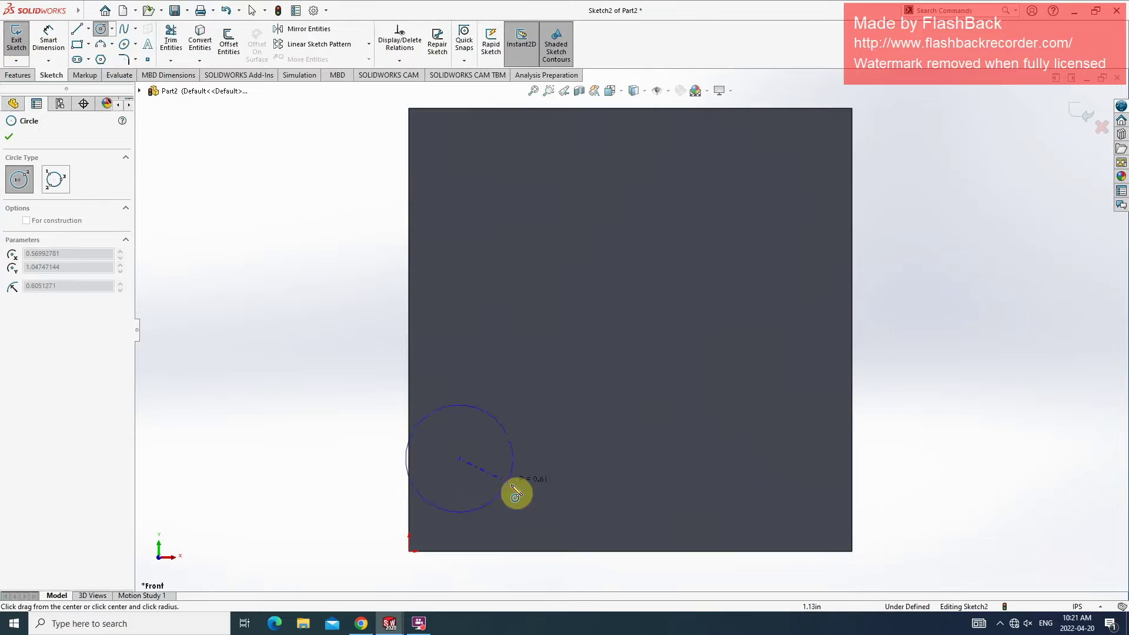
{"action": "left_click", "coordinate": [474, 471]}
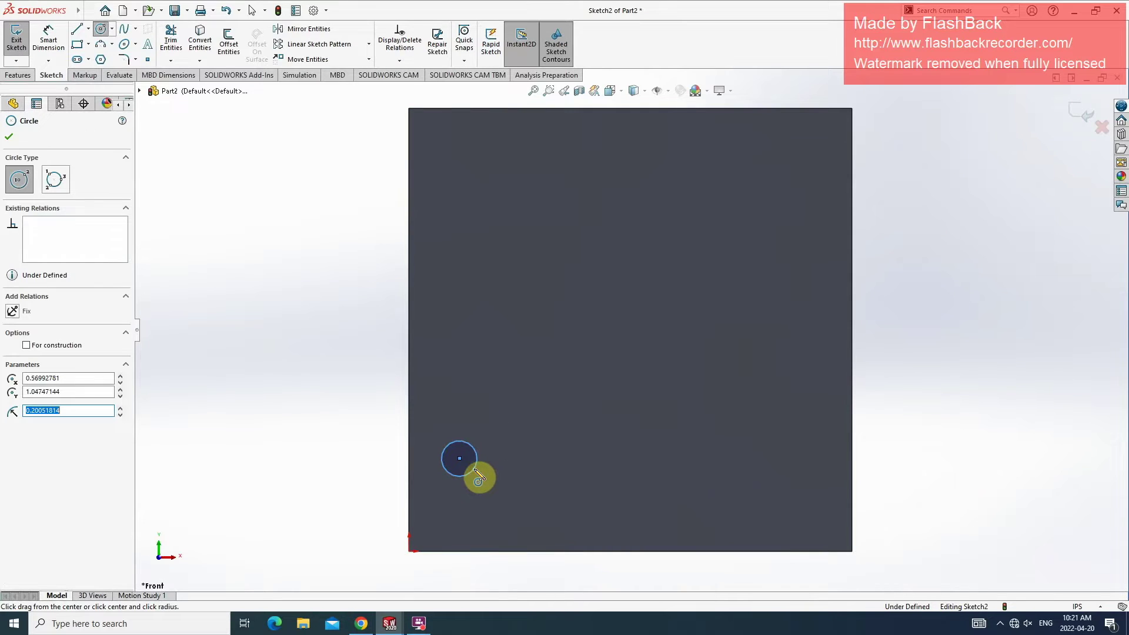
{"action": "left_click", "coordinate": [91, 75]}
Dimension the circle's diameter and set it to 0.125 in
{"action": "left_click", "coordinate": [49, 39]}
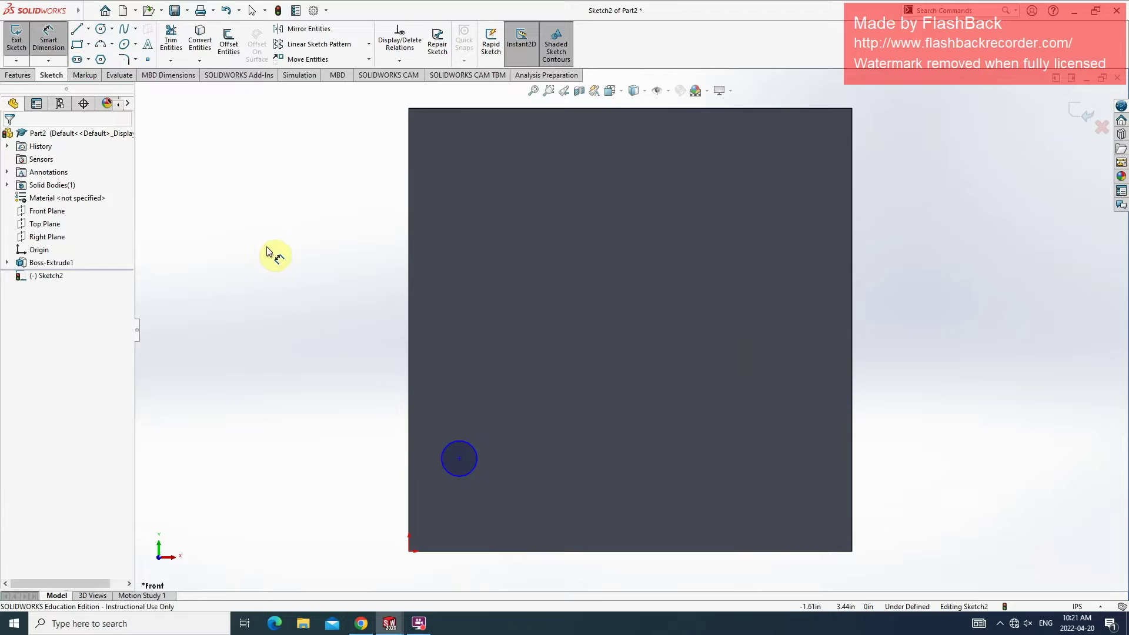
{"action": "left_click", "coordinate": [474, 449]}
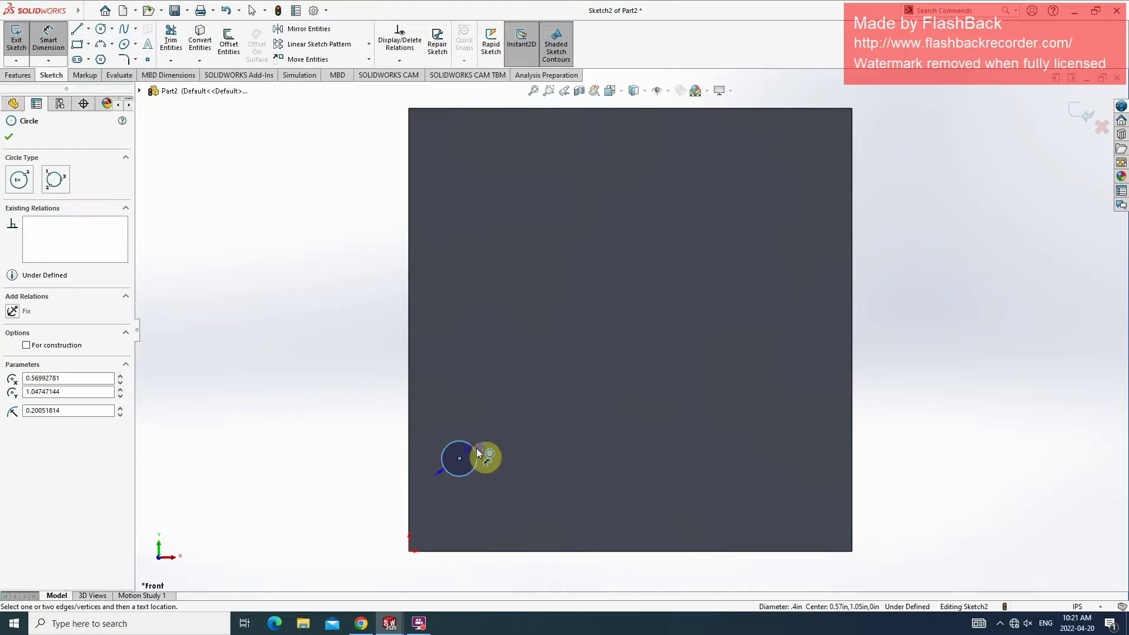
{"action": "left_click", "coordinate": [504, 426]}
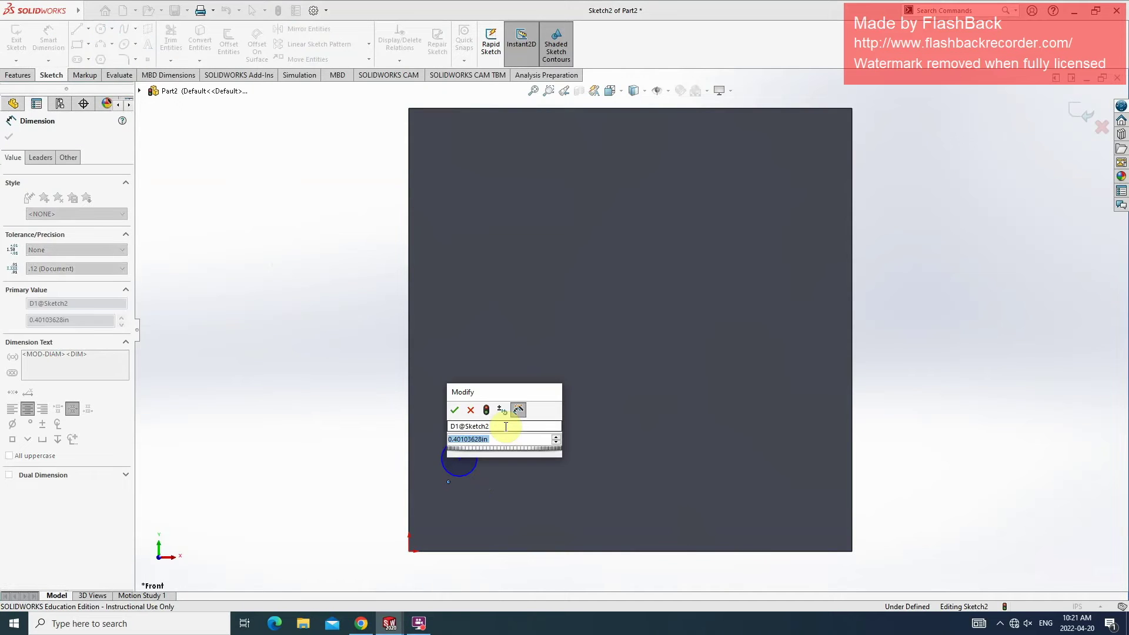
{"action": "type", "text": ".125"}
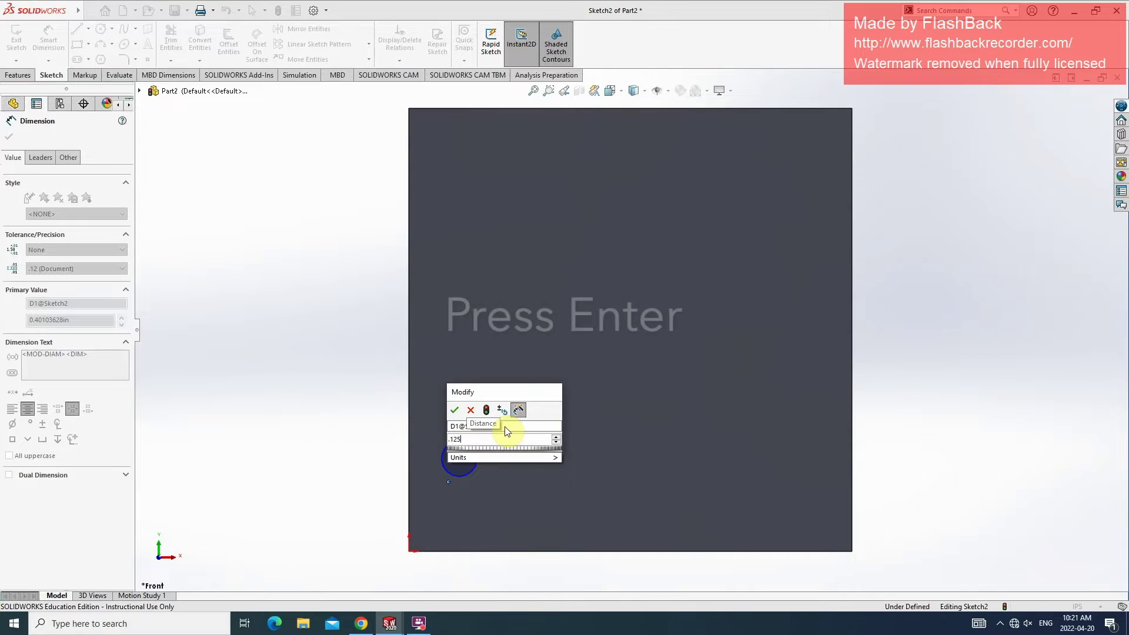
{"action": "key", "text": "Return"}
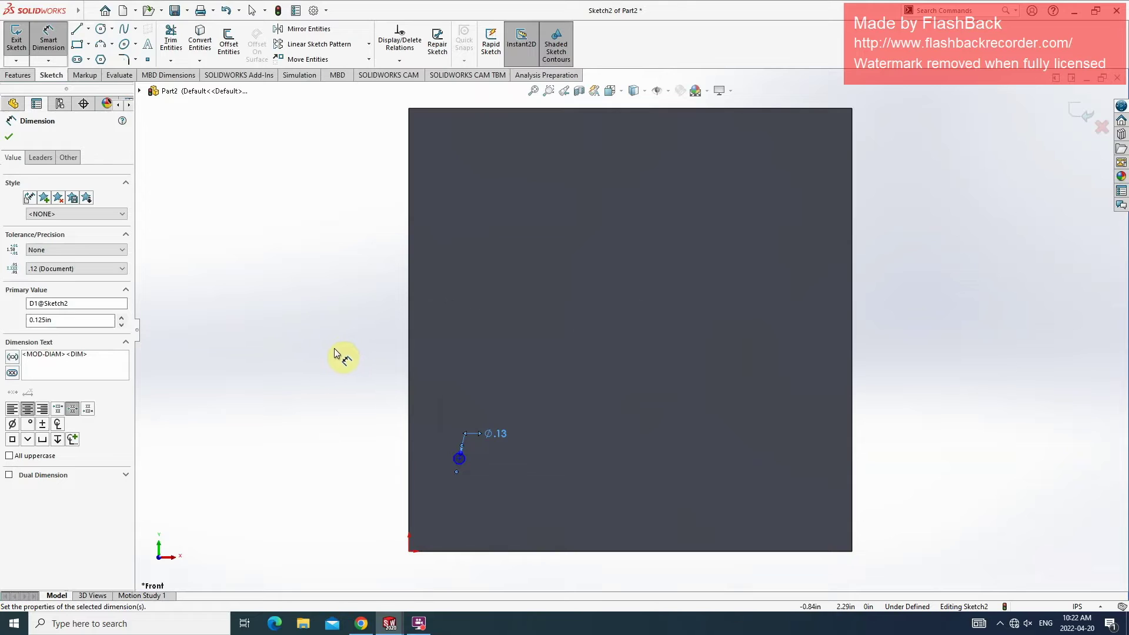
Dimension the circle's centre from the plate's left edge and set the distance to 0.75 in
{"action": "left_click", "coordinate": [460, 457]}
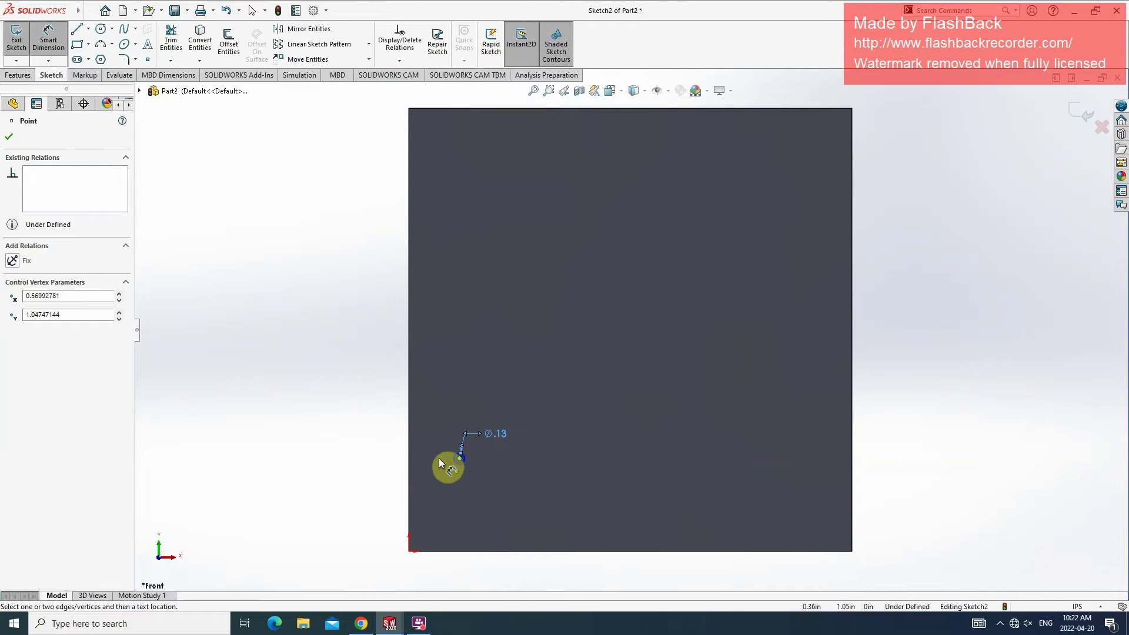
{"action": "left_click", "coordinate": [408, 462]}
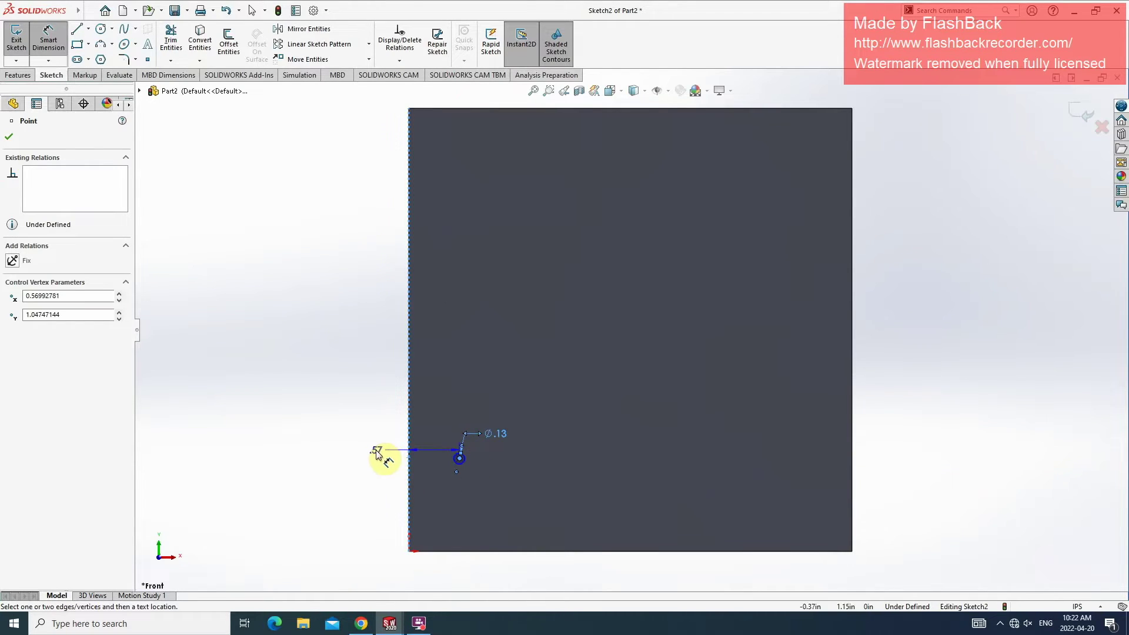
{"action": "left_click", "coordinate": [376, 452]}
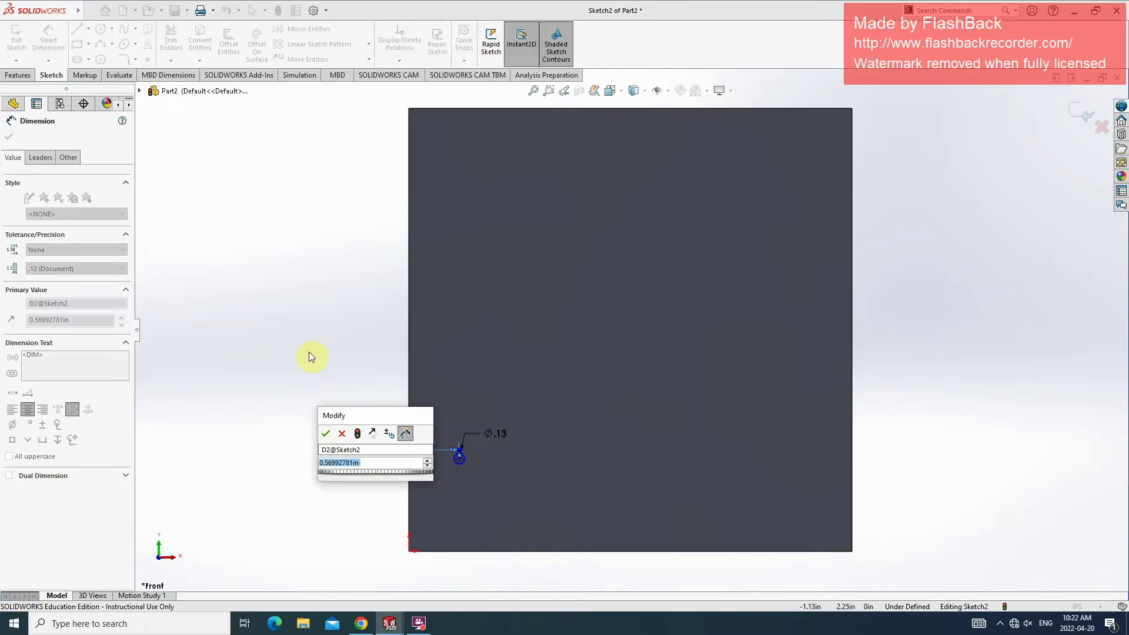
{"action": "type", "text": ".750"}
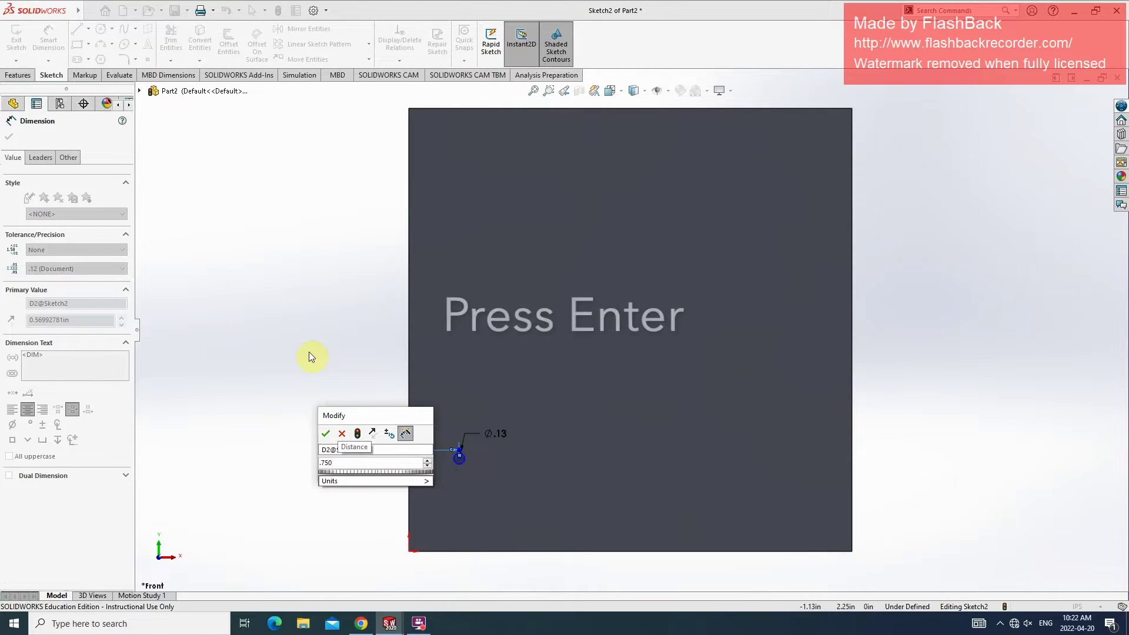
{"action": "key", "text": "Return"}
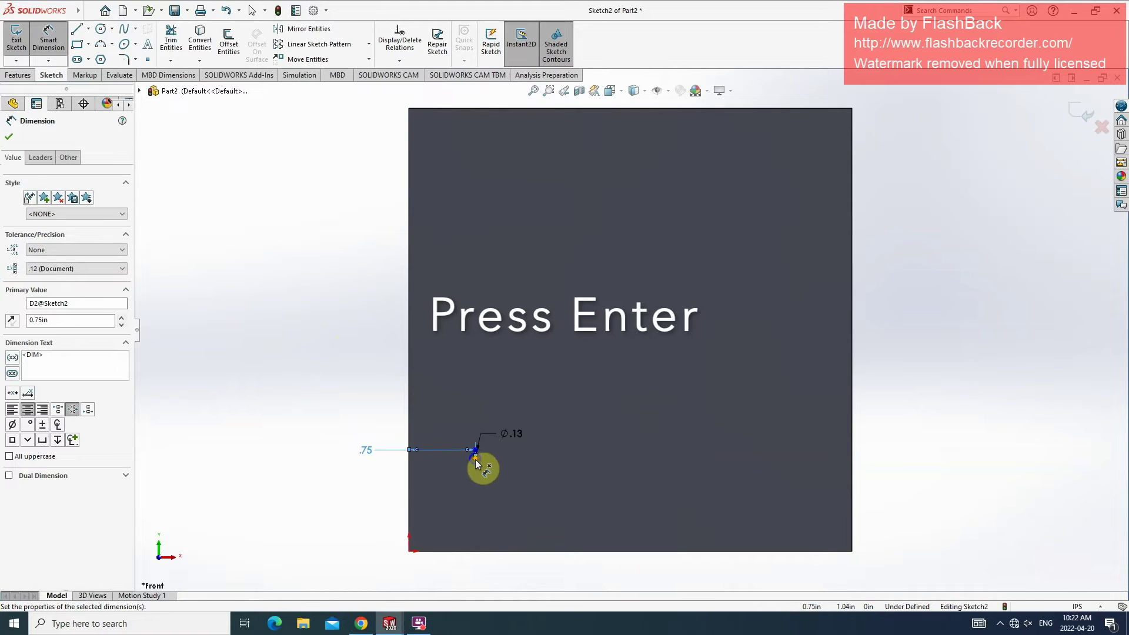
Dimension the circle's centre from the plate's bottom edge, set the distance to 0.75 in, and finish dimensioning
{"action": "left_click", "coordinate": [476, 458]}
{"action": "left_click", "coordinate": [475, 553]}
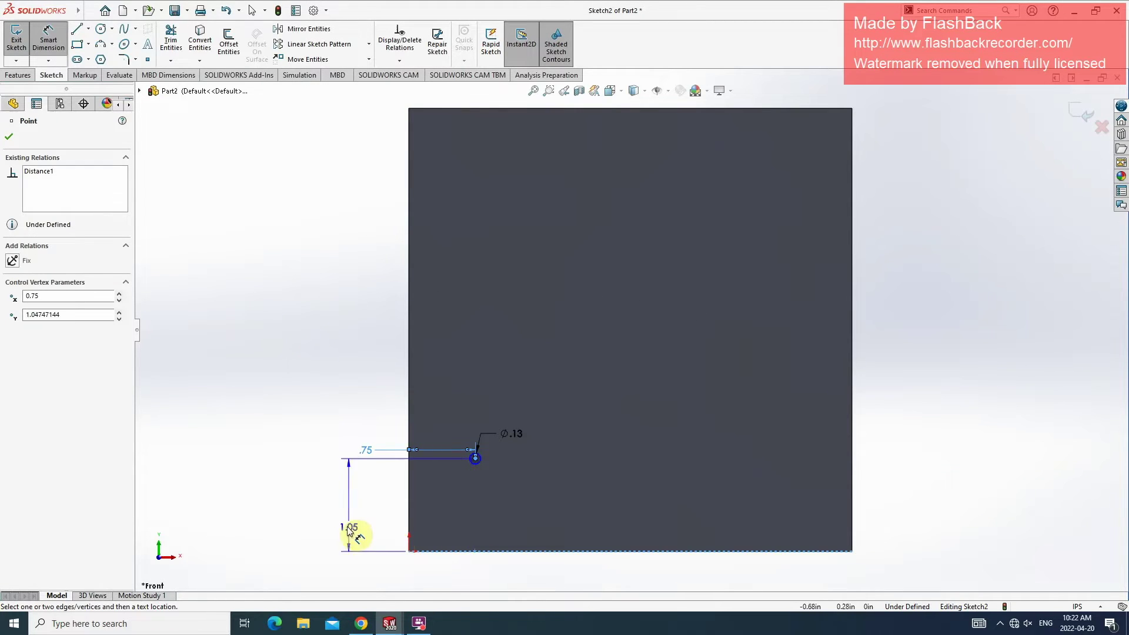
{"action": "left_click", "coordinate": [368, 531]}
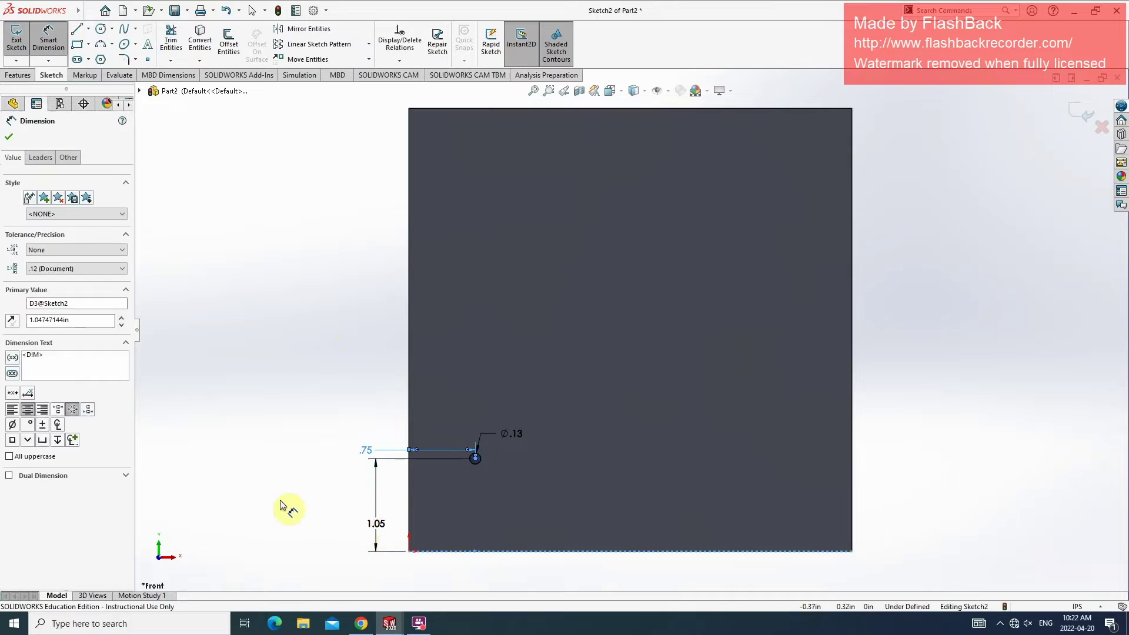
{"action": "type", "text": ".75"}
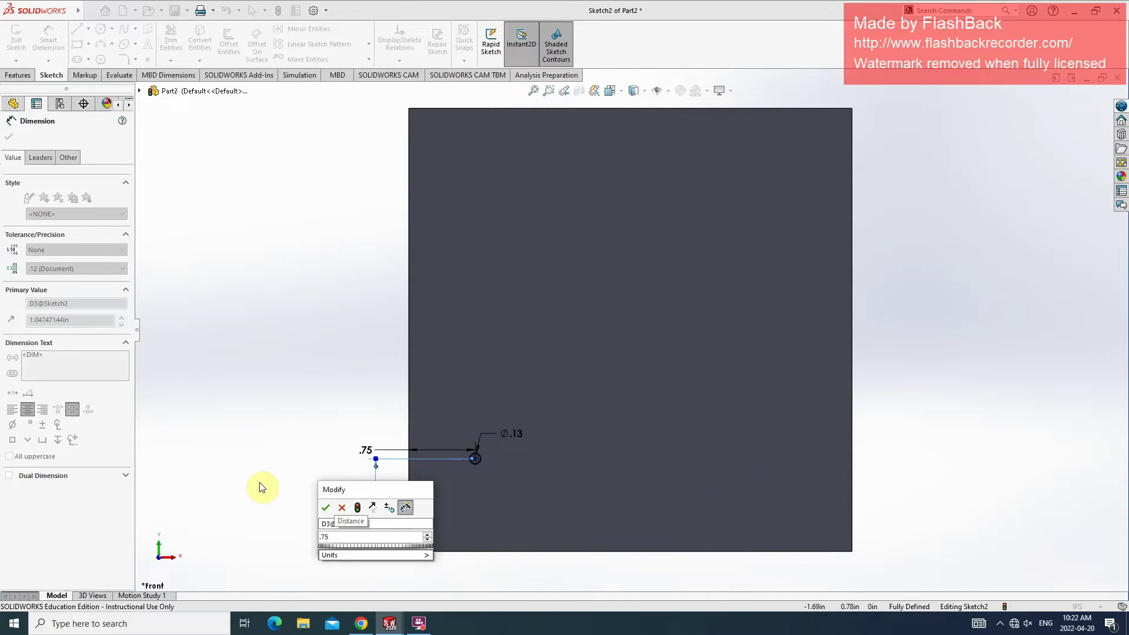
{"action": "key", "text": "Return"}
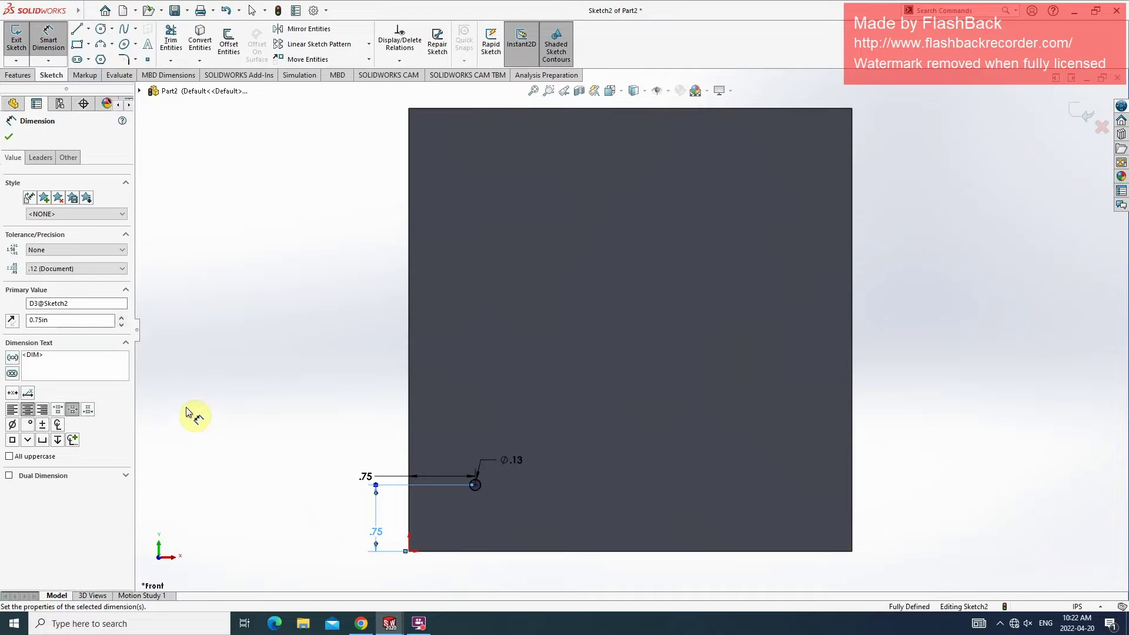
{"action": "left_click", "coordinate": [9, 137]}
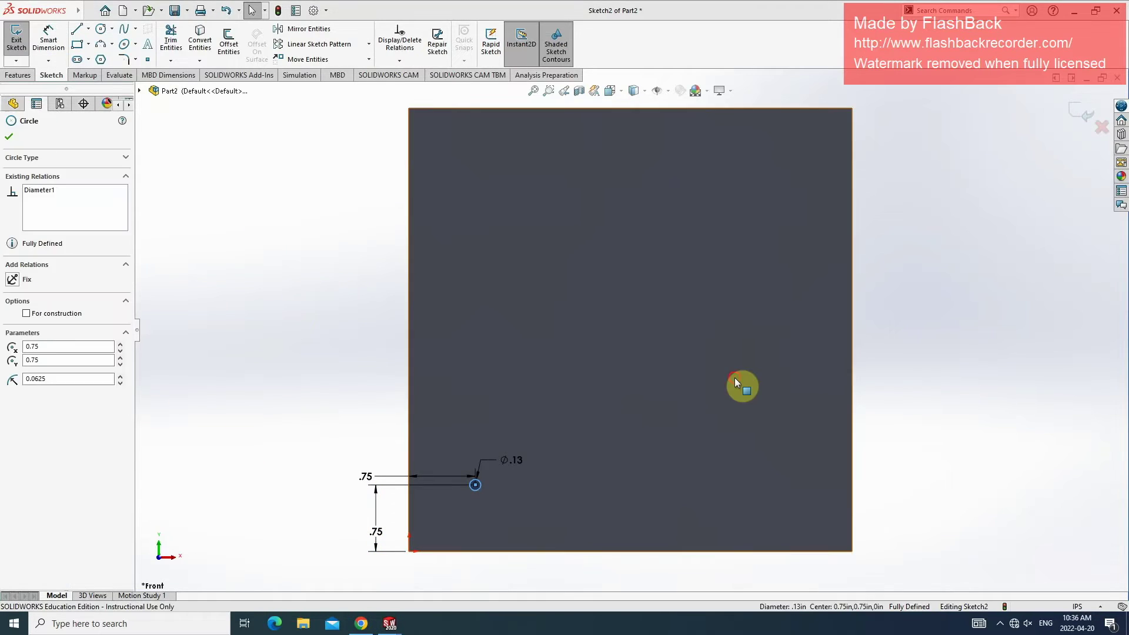
Create a linear sketch pattern of the circle along the X-axis with 5 instances spaced 0.75 in apart
{"action": "left_click", "coordinate": [736, 381]}
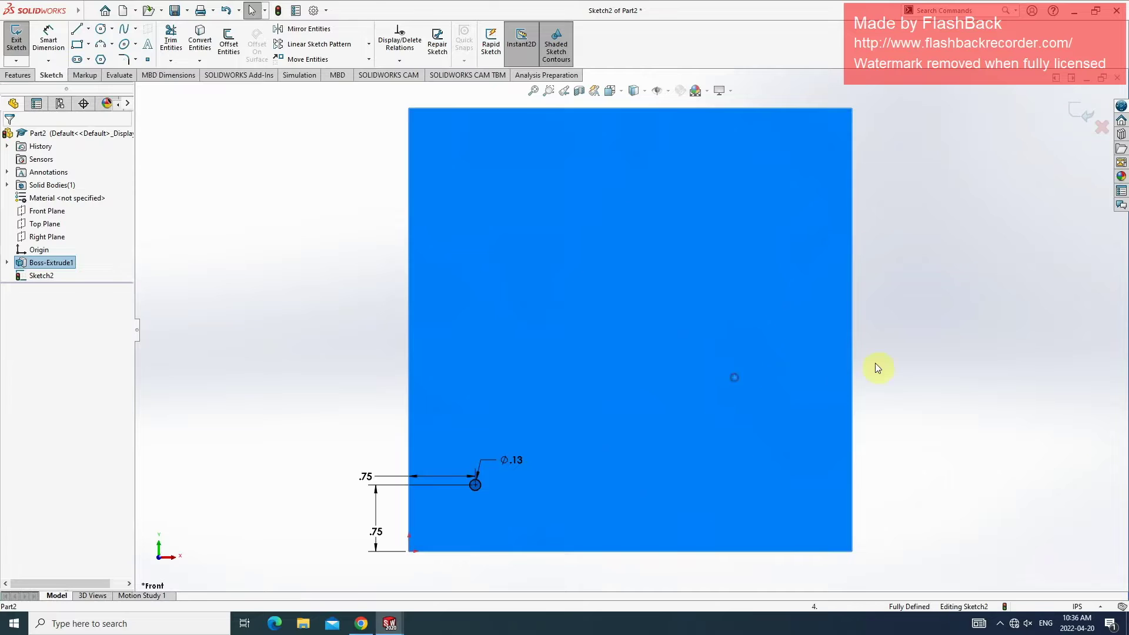
{"action": "left_click", "coordinate": [882, 361]}
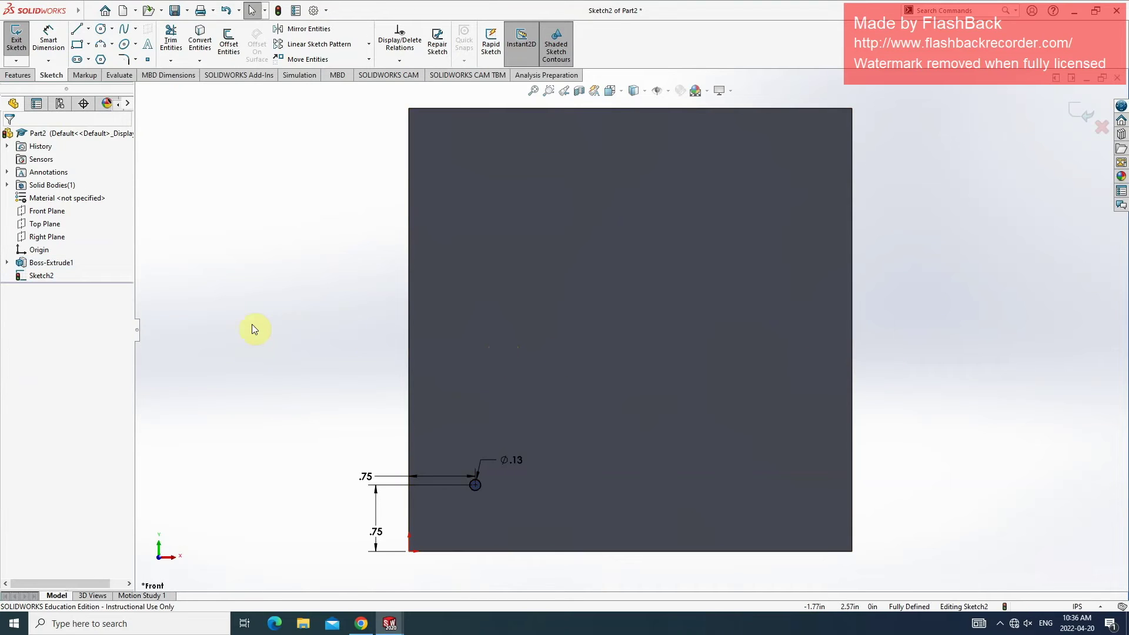
{"action": "left_click", "coordinate": [481, 485]}
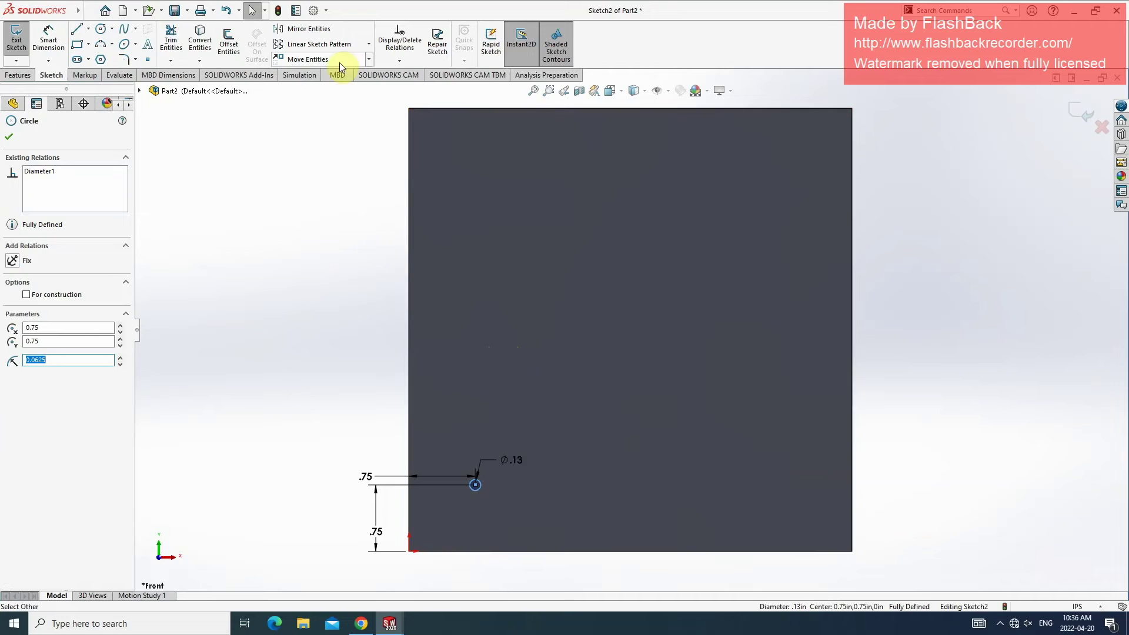
{"action": "left_click", "coordinate": [333, 47]}
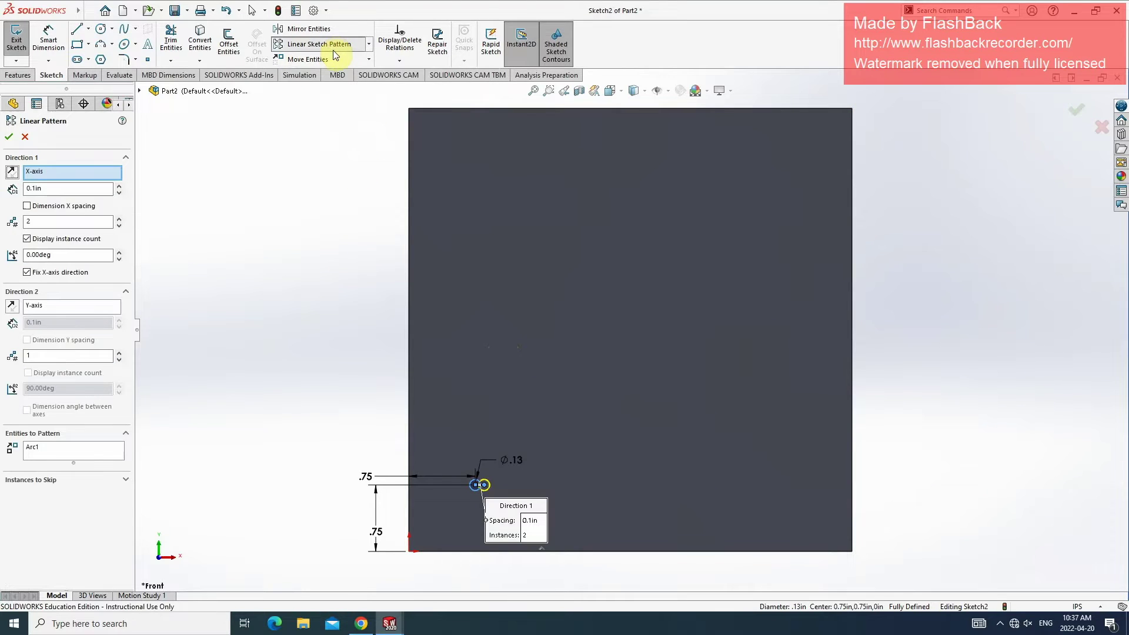
{"action": "left_click", "coordinate": [83, 189]}
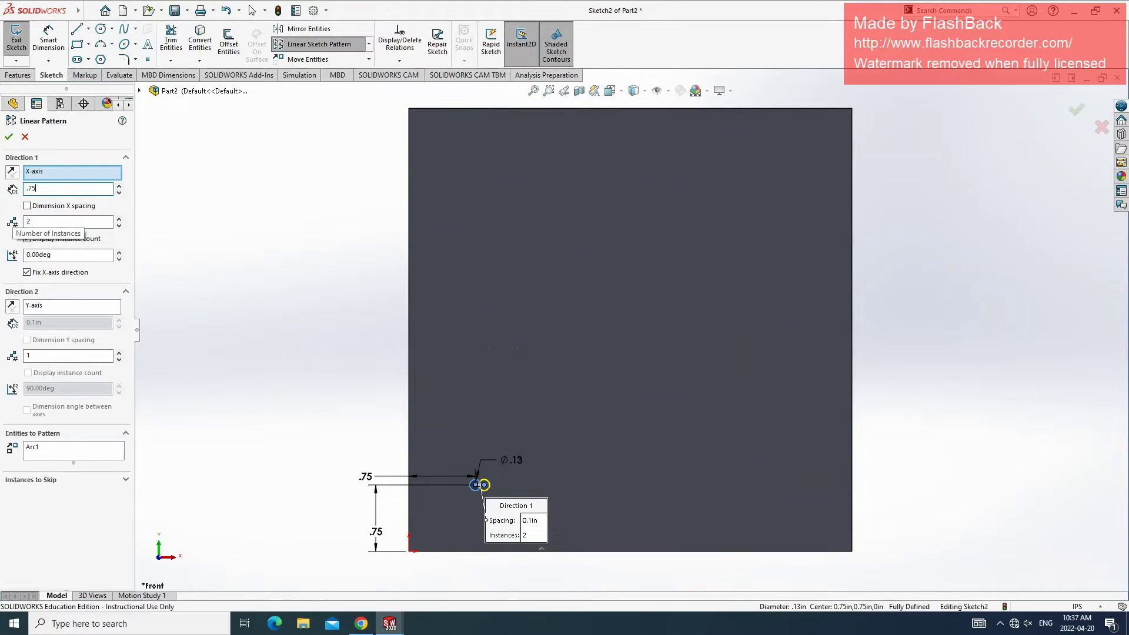
{"action": "type", "text": ".75"}
{"action": "key", "text": "Return"}
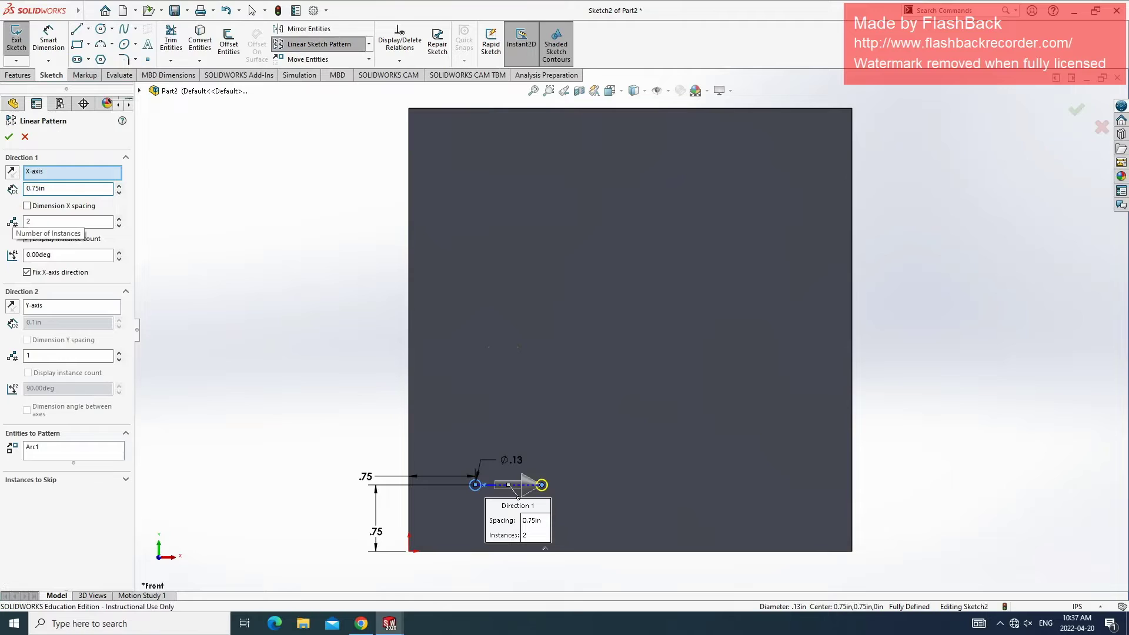
{"action": "left_click", "coordinate": [121, 218]}
{"action": "left_click", "coordinate": [121, 219]}
{"action": "left_click", "coordinate": [120, 219]}
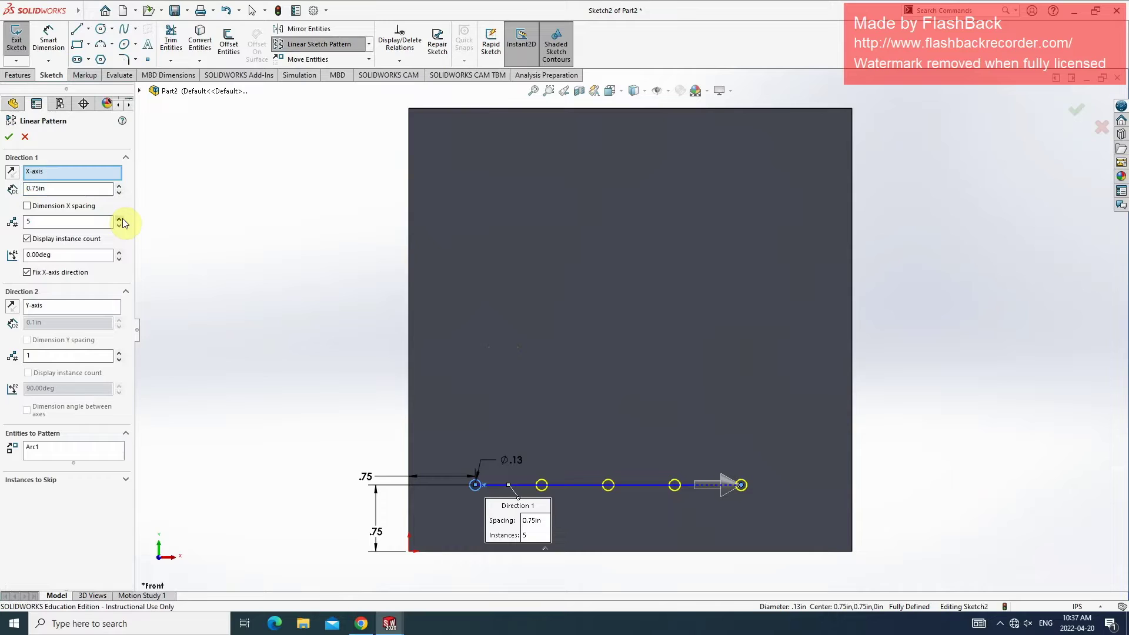
{"action": "left_click", "coordinate": [9, 138]}
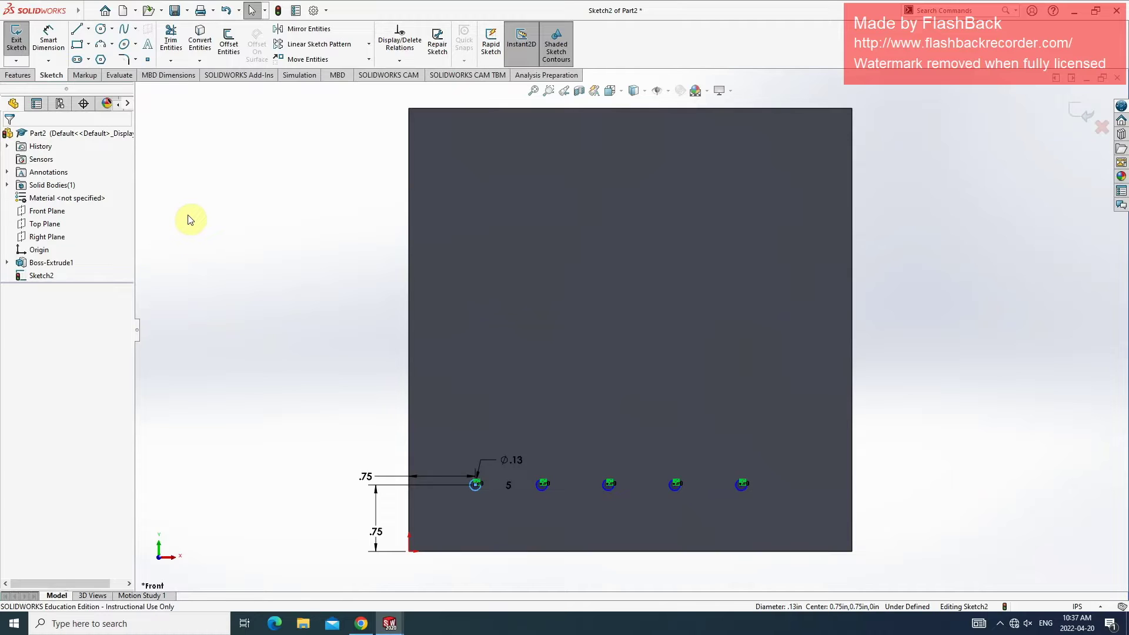
Create a second linear sketch pattern of the corner circle at 60 degrees, with 5 instances spaced 0.75 in apart
{"action": "left_click", "coordinate": [339, 51]}
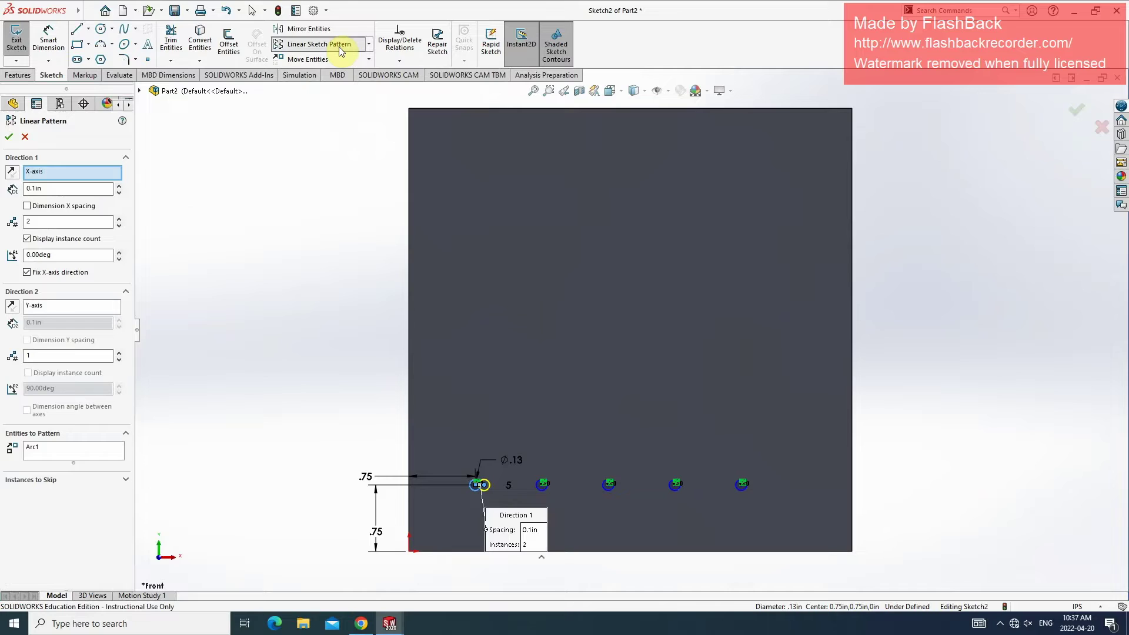
{"action": "left_click", "coordinate": [64, 255]}
{"action": "type", "text": "60"}
{"action": "left_click", "coordinate": [32, 188]}
{"action": "type", "text": "0.75"}
{"action": "key", "text": "Return"}
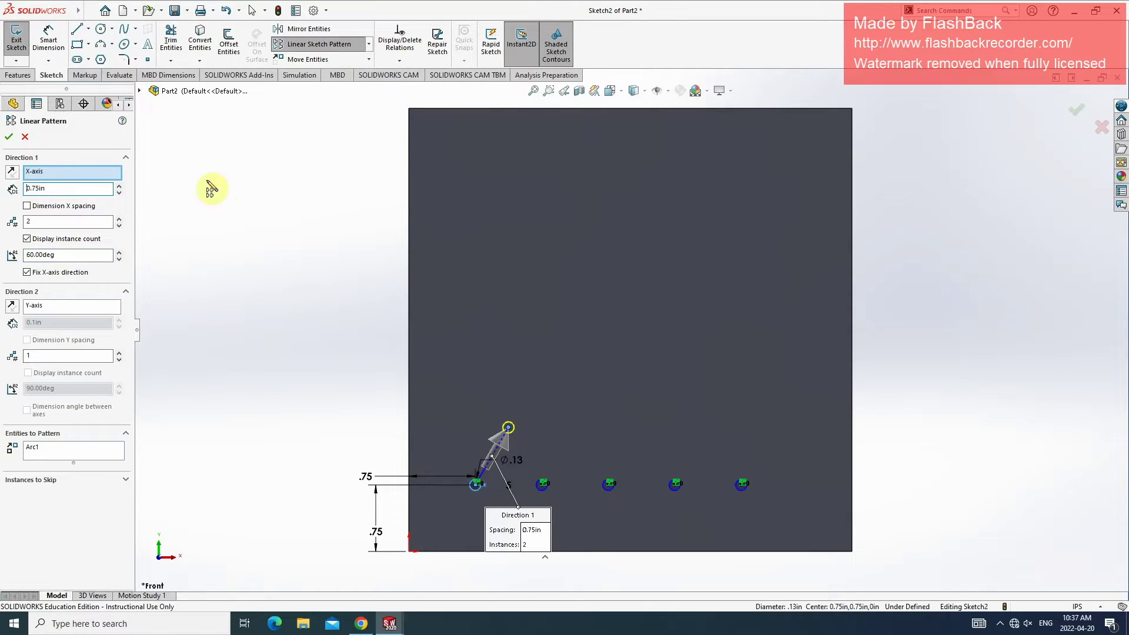
{"action": "left_click", "coordinate": [120, 218]}
{"action": "left_click", "coordinate": [120, 218]}
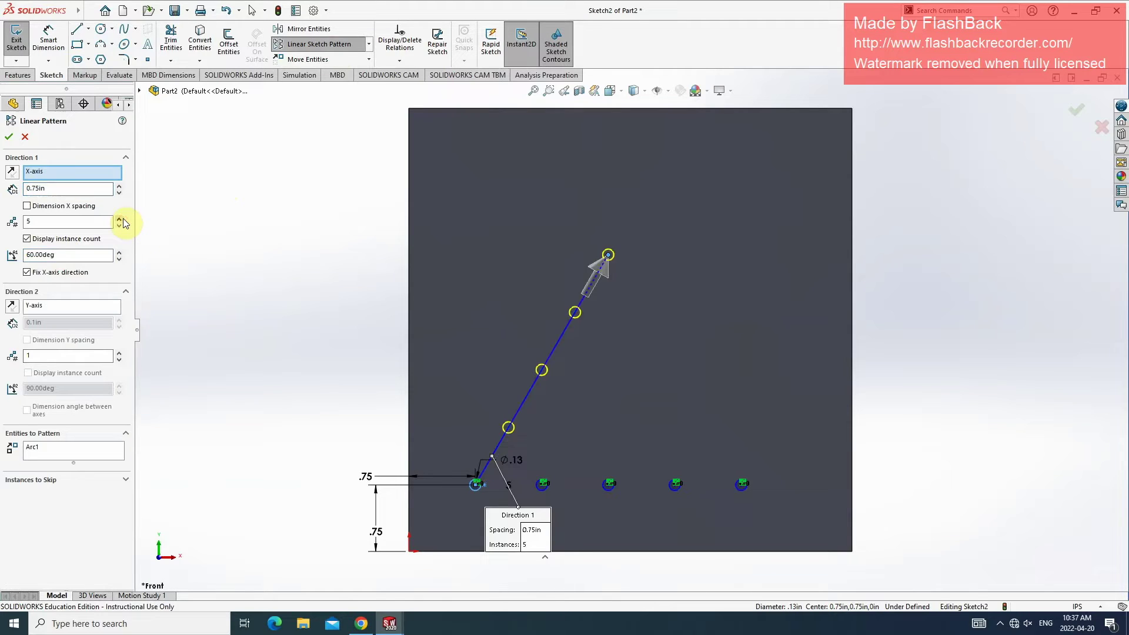
{"action": "left_click", "coordinate": [9, 136]}
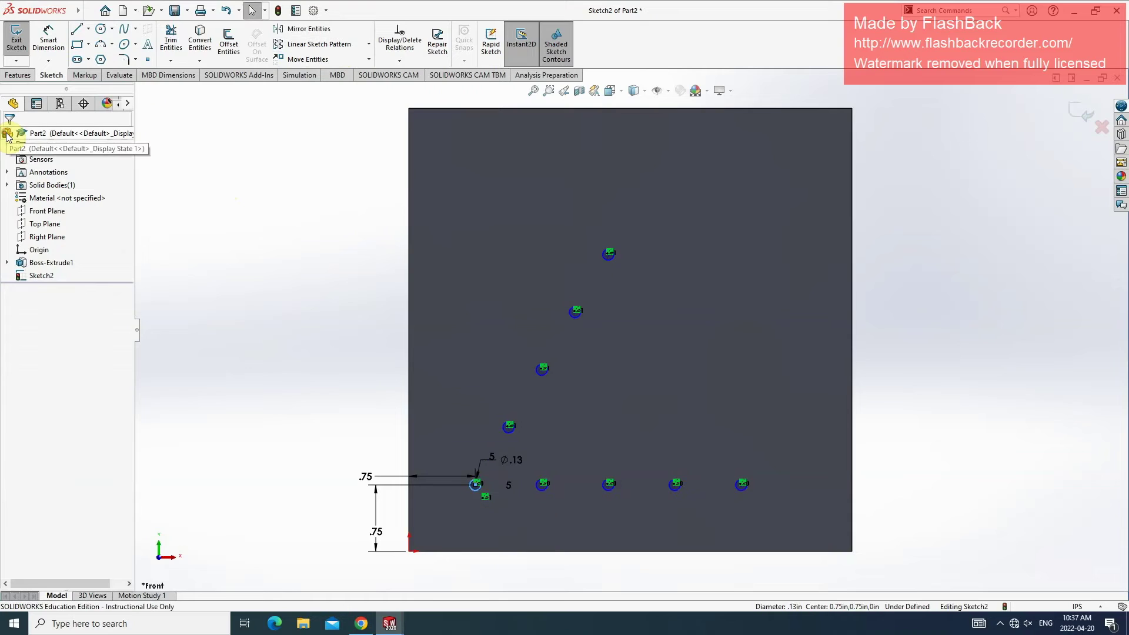
Create a linear sketch pattern of the second-row circle along the X-axis with 4 instances spaced 0.75 in apart
{"action": "left_click", "coordinate": [511, 431]}
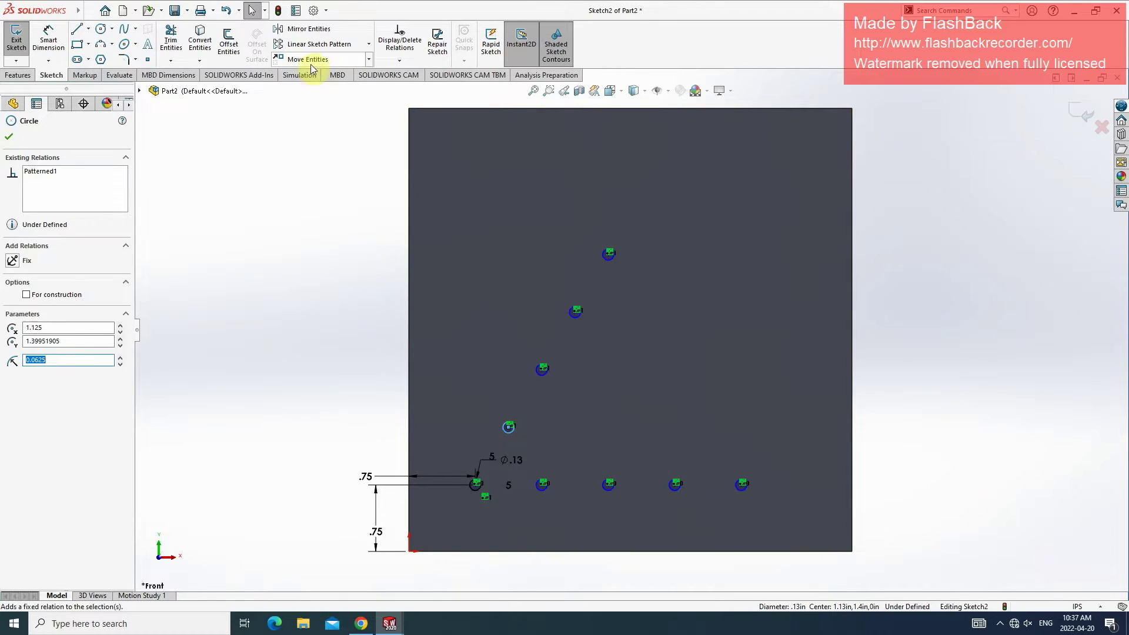
{"action": "left_click", "coordinate": [316, 50]}
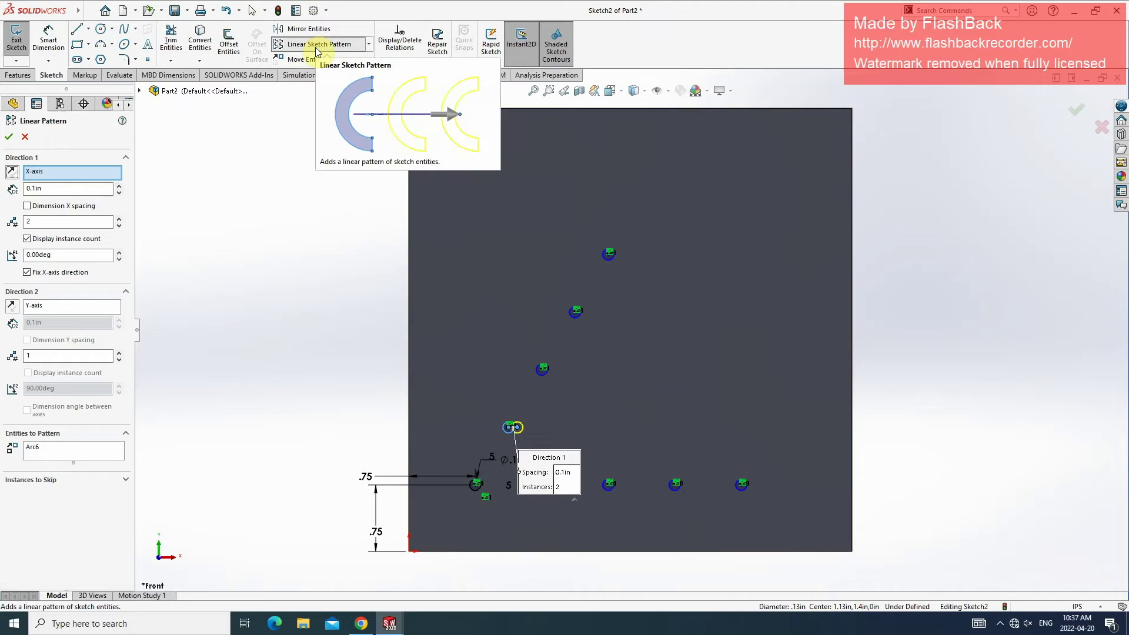
{"action": "left_click", "coordinate": [47, 188]}
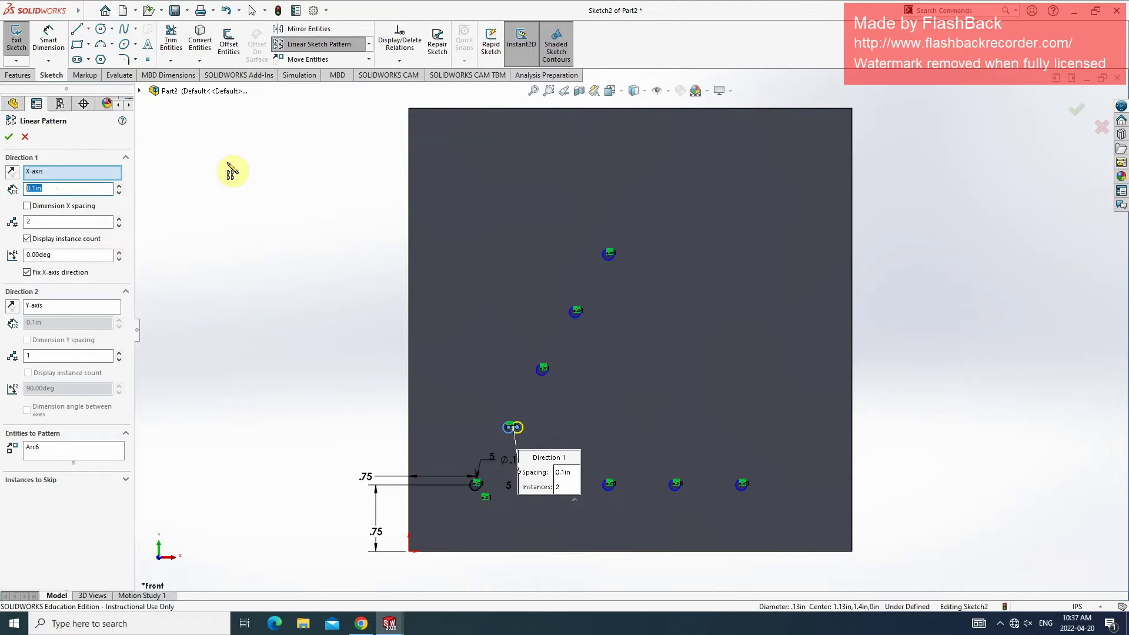
{"action": "type", "text": "."}
{"action": "key", "text": "Return"}
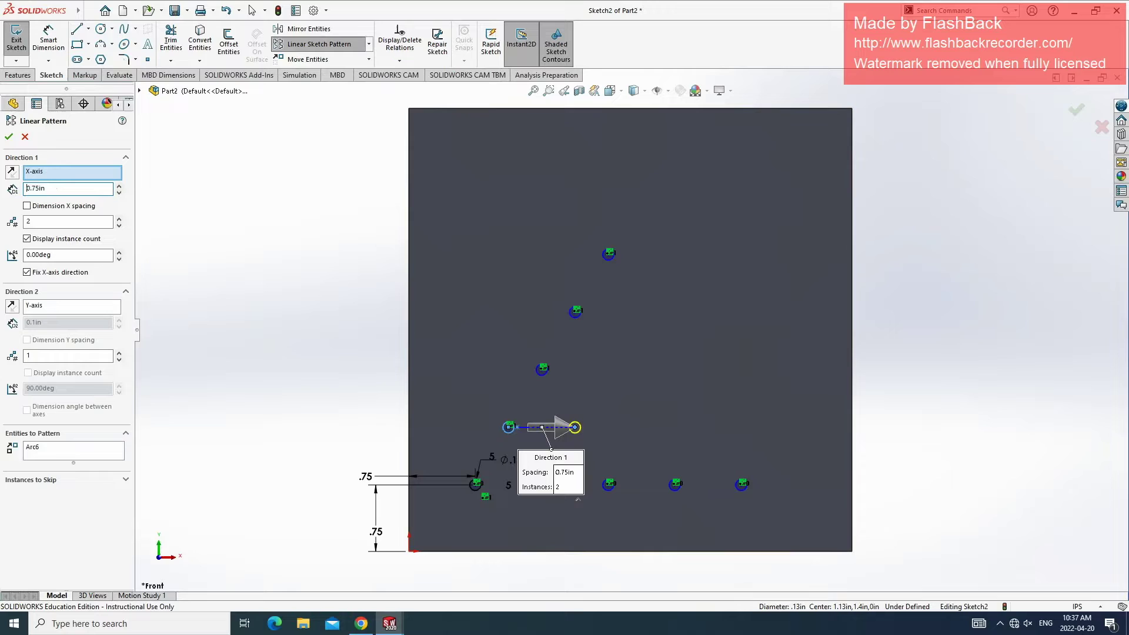
{"action": "left_click", "coordinate": [120, 219]}
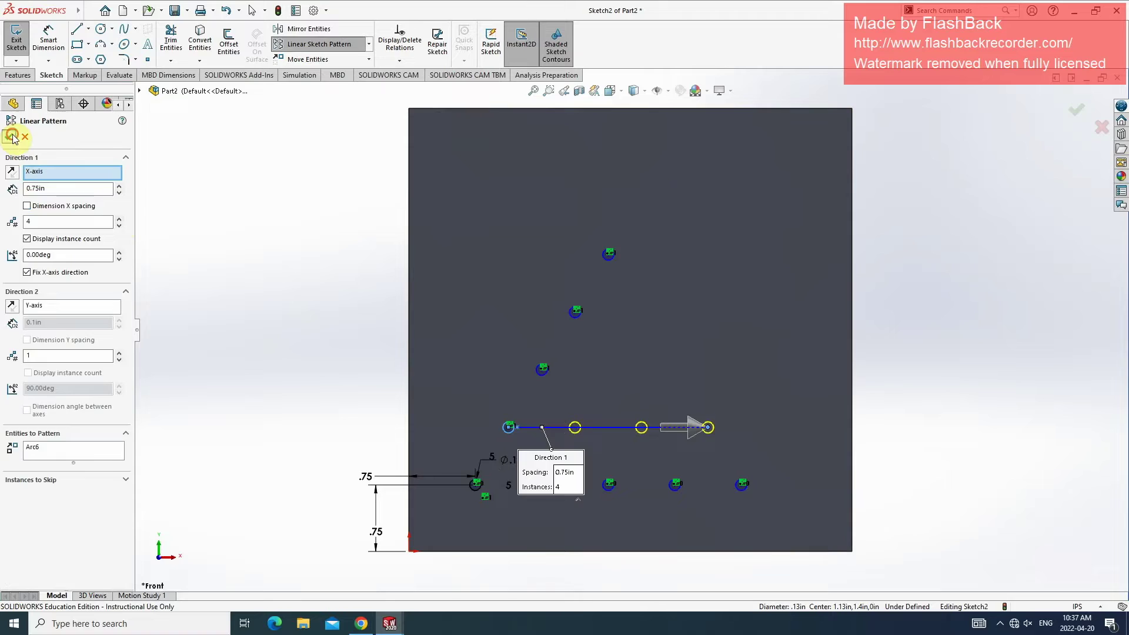
{"action": "left_click", "coordinate": [9, 136]}
Create a linear sketch pattern of the third-row circle along the X-axis with 3 instances spaced 0.75 in apart
{"action": "left_click", "coordinate": [542, 371]}
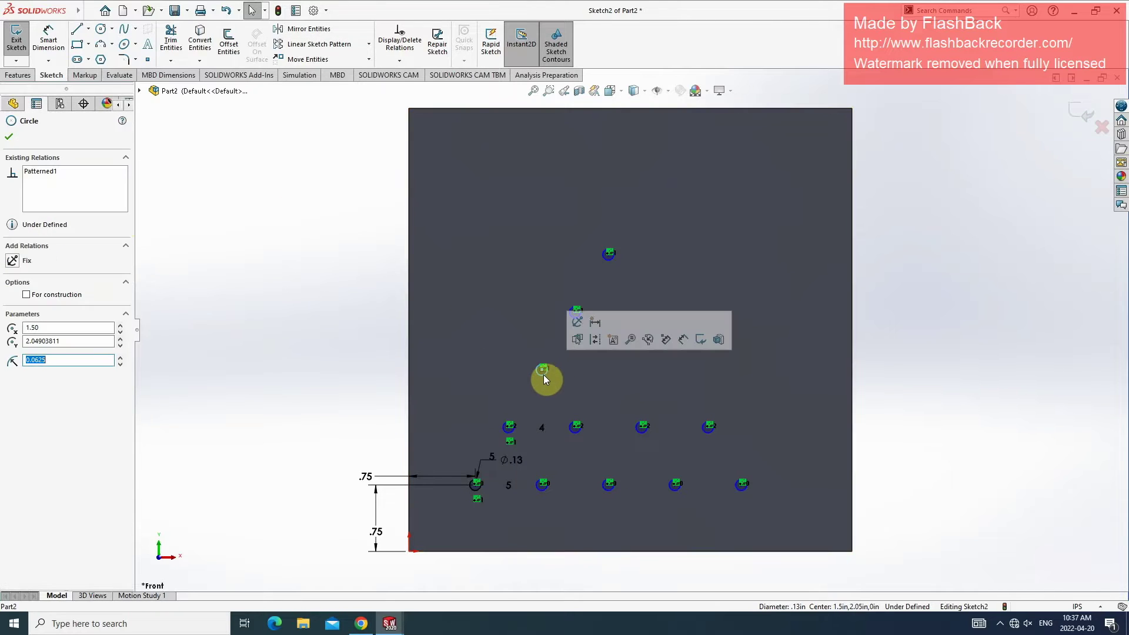
{"action": "left_click", "coordinate": [312, 45]}
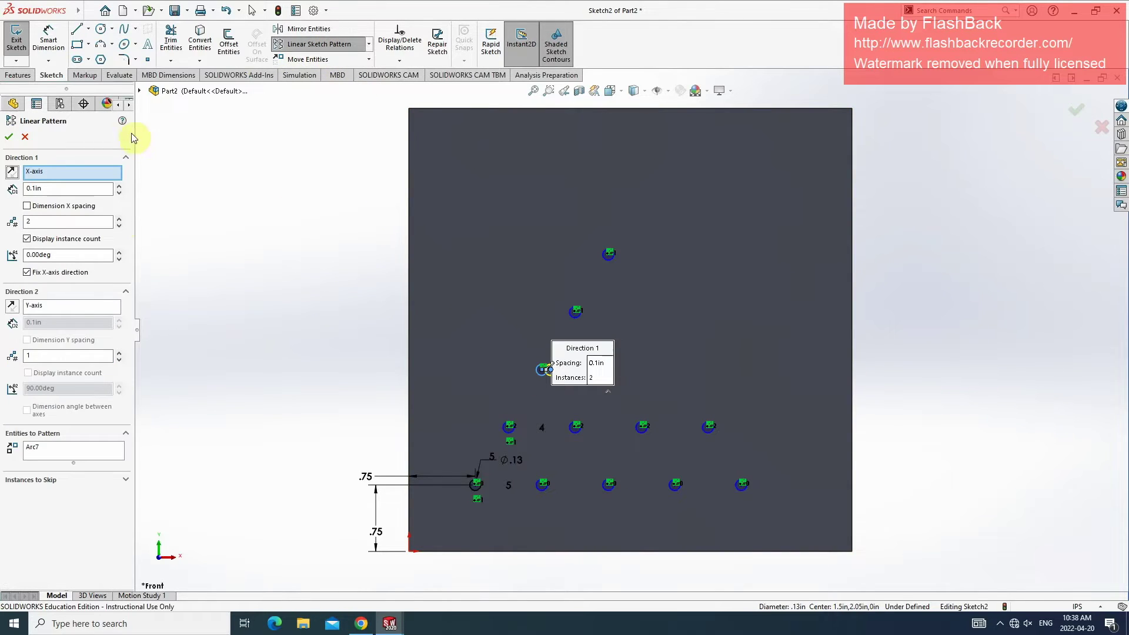
{"action": "left_click", "coordinate": [70, 188]}
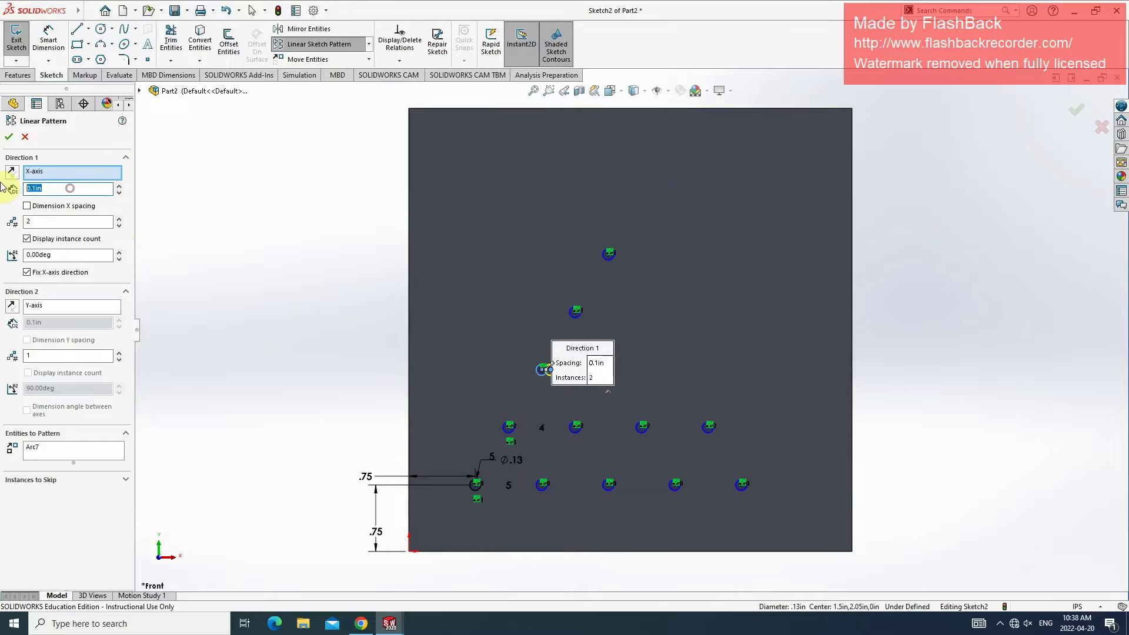
{"action": "type", "text": ".75"}
{"action": "key", "text": "Return"}
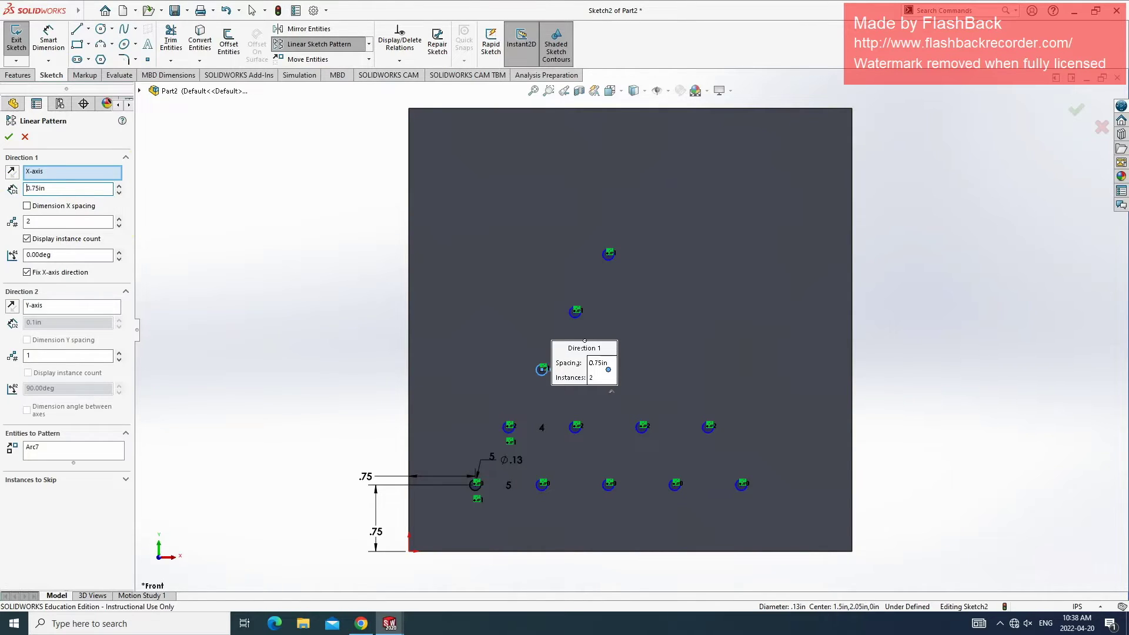
{"action": "left_click", "coordinate": [119, 219]}
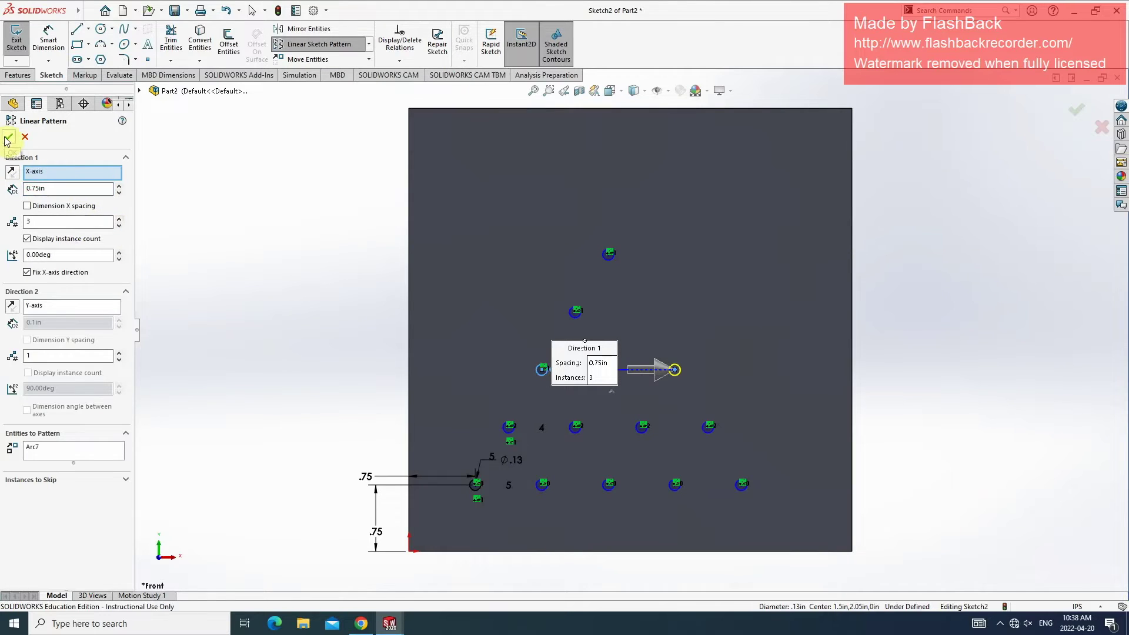
{"action": "left_click", "coordinate": [9, 136]}
Create a linear sketch pattern of the fourth-row circle along the X-axis with 2 instances spaced 0.75 in apart
{"action": "left_click", "coordinate": [579, 311]}
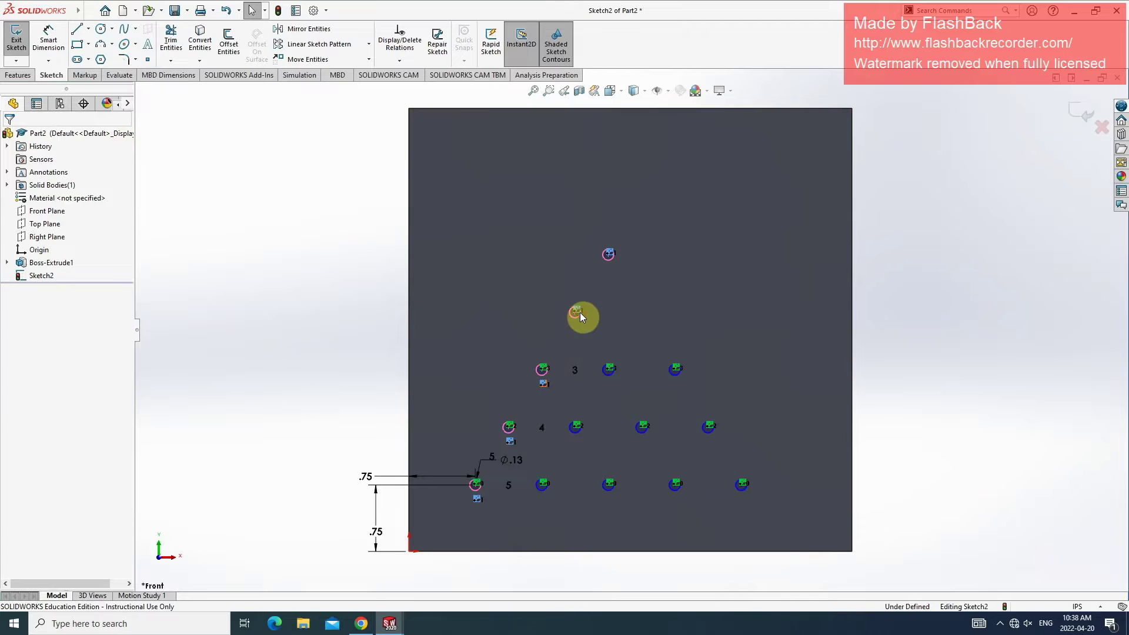
{"action": "left_click", "coordinate": [591, 326]}
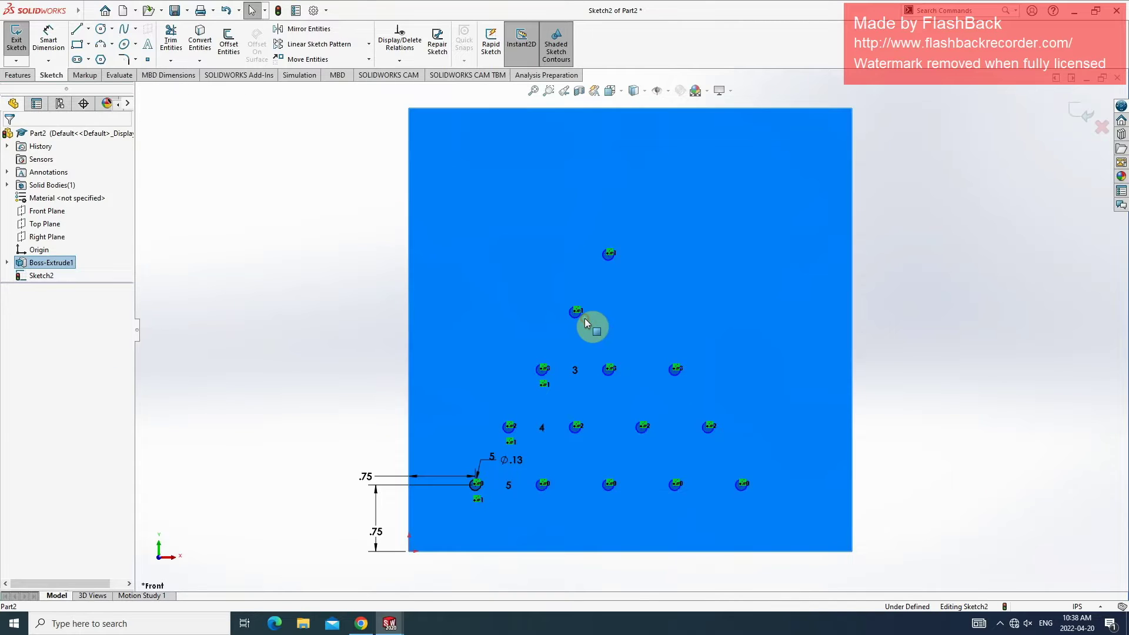
{"action": "left_click", "coordinate": [578, 313]}
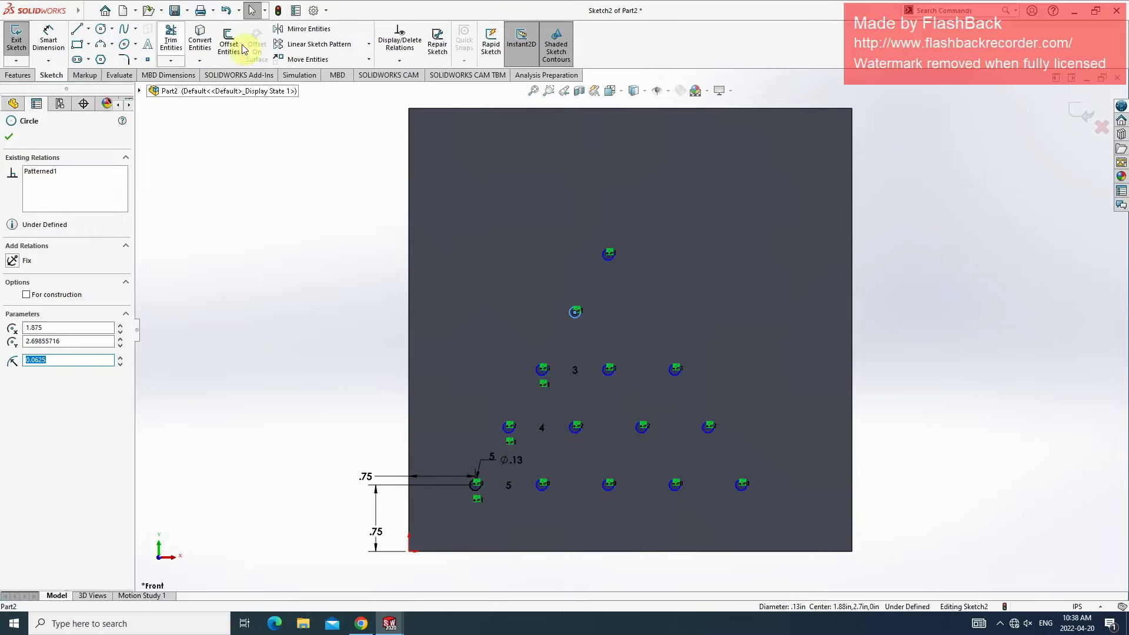
{"action": "left_click", "coordinate": [299, 45]}
{"action": "double_click", "coordinate": [50, 189]}
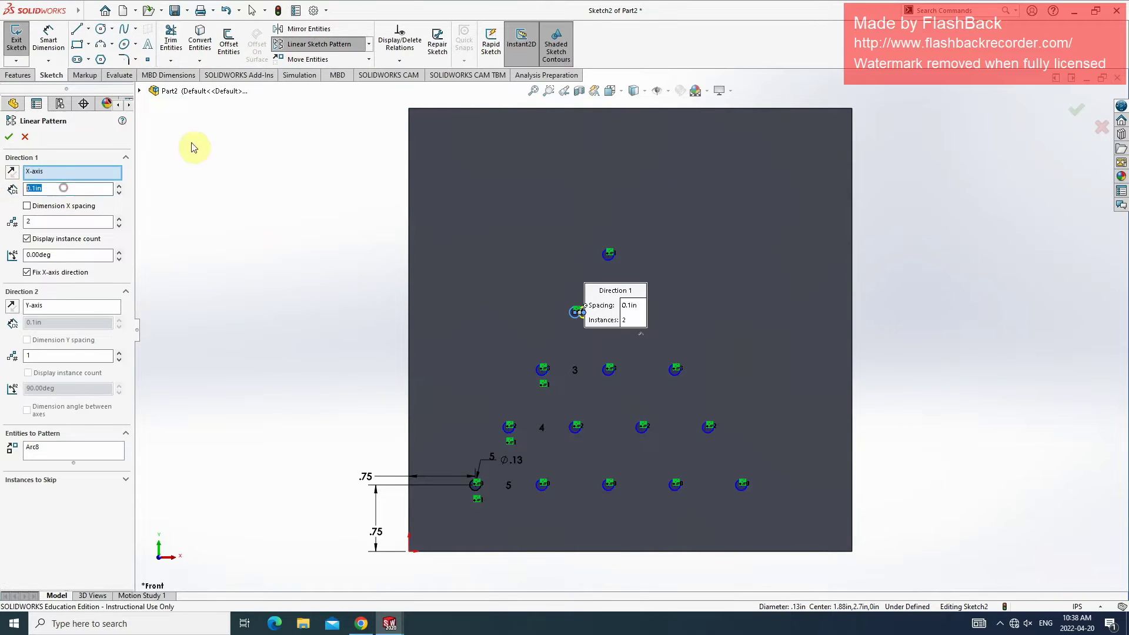
{"action": "type", "text": ".75"}
{"action": "key", "text": "Return"}
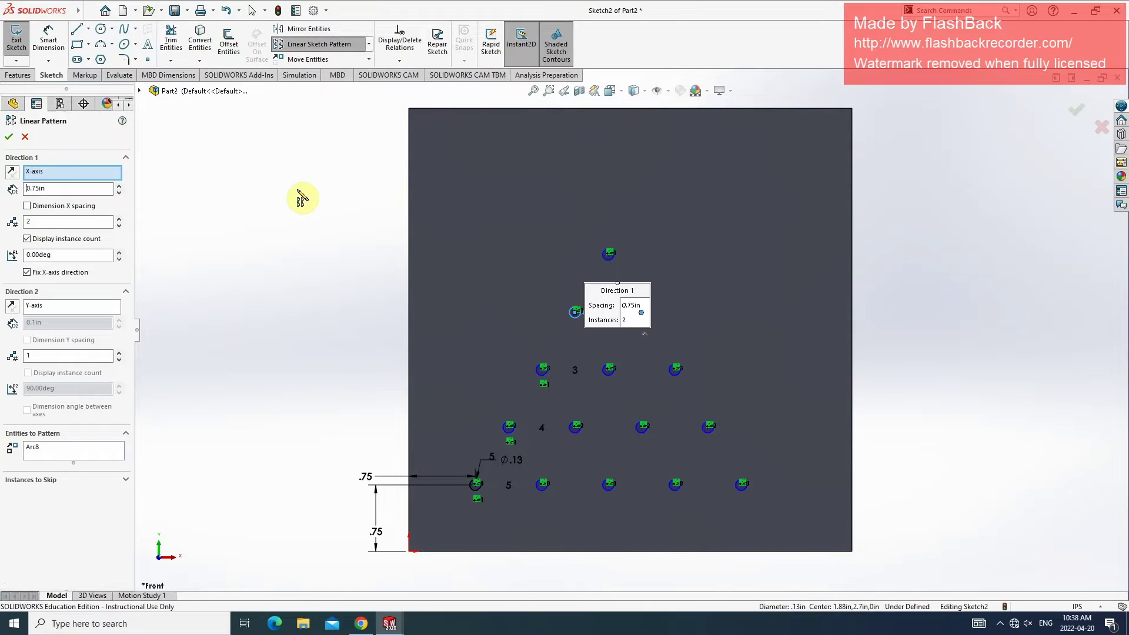
{"action": "left_click", "coordinate": [8, 138]}
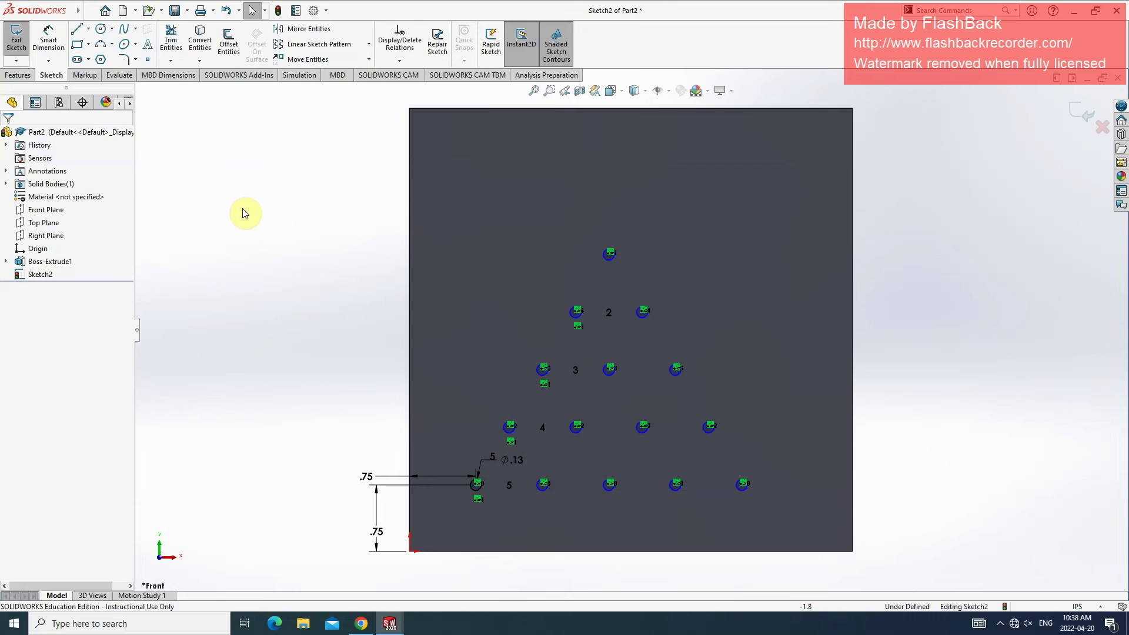
Extrude-cut the triangular circle array into the plate with a blind depth of 0.5 in
{"action": "left_click", "coordinate": [203, 42]}
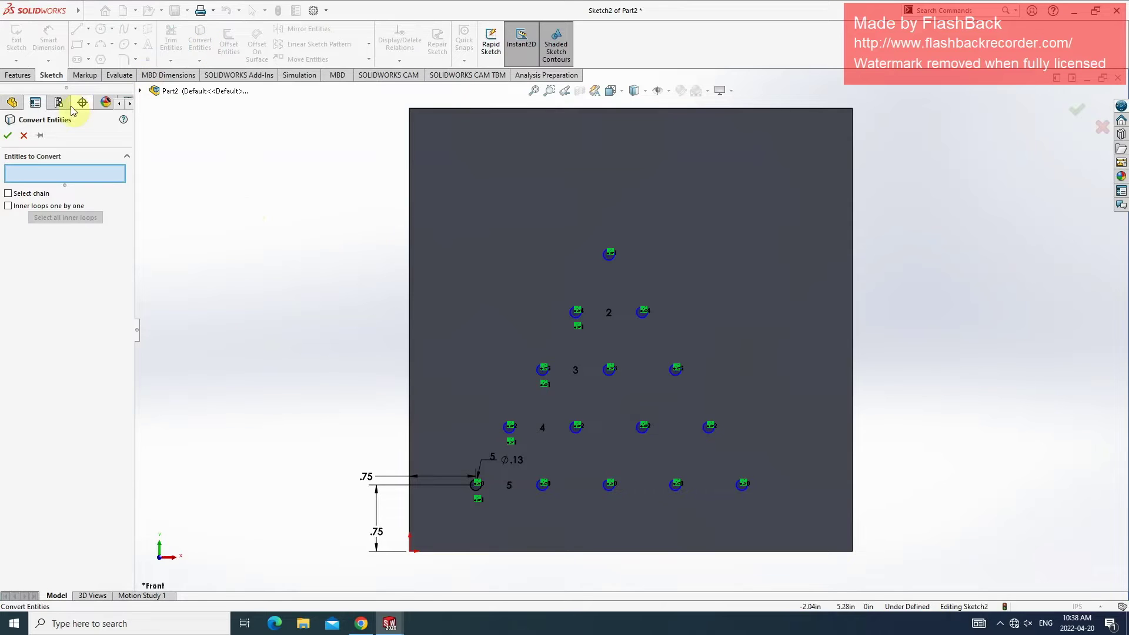
{"action": "left_click", "coordinate": [24, 136]}
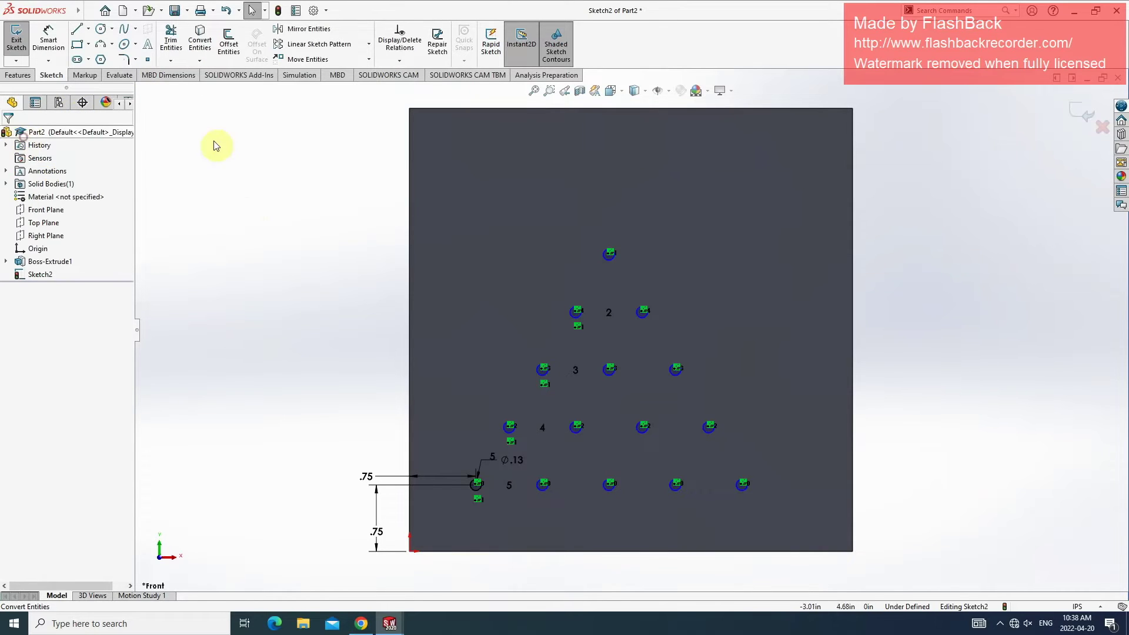
{"action": "left_click", "coordinate": [19, 76]}
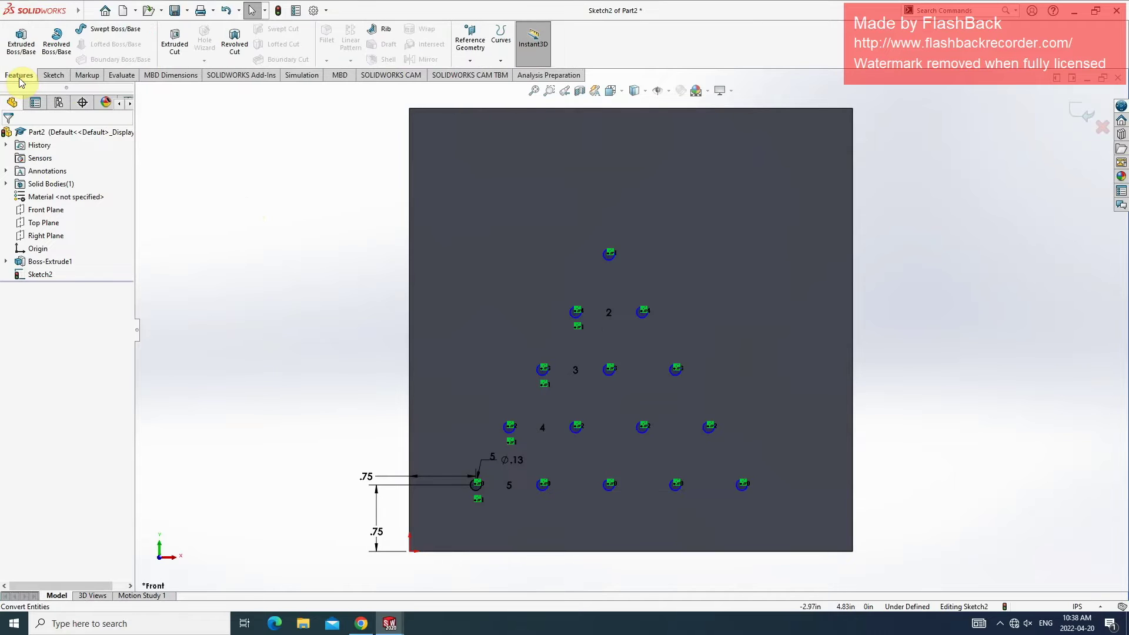
{"action": "left_click", "coordinate": [174, 45]}
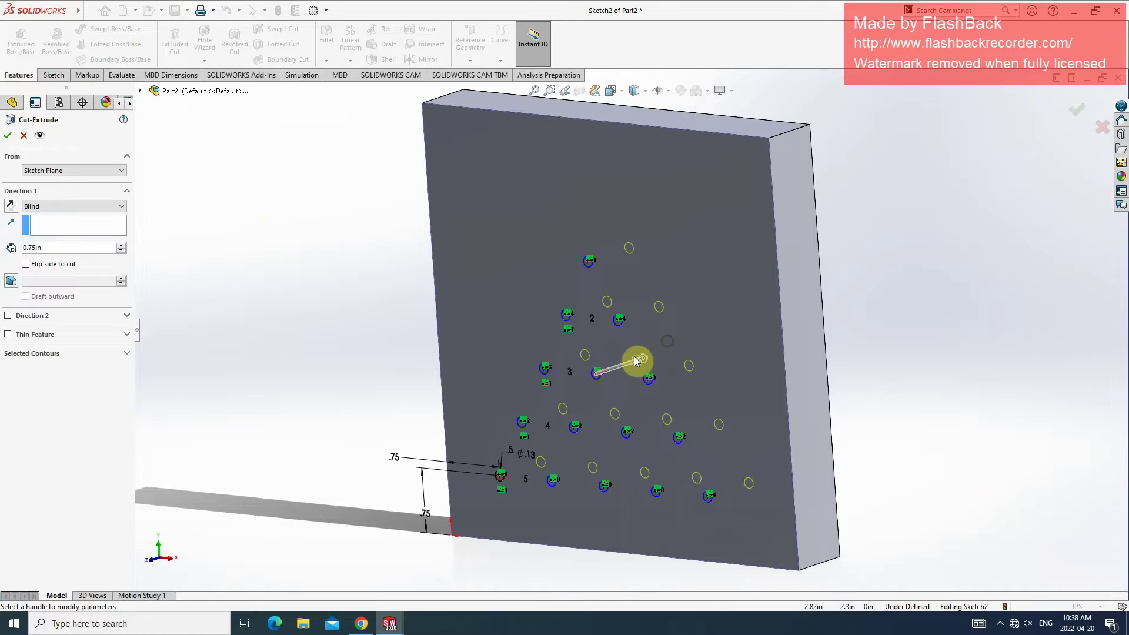
{"action": "mouse_move", "coordinate": [681, 337]}
{"action": "middle_mouse_down"}
{"action": "mouse_move", "coordinate": [615, 353]}
{"action": "mouse_move", "coordinate": [675, 316]}
{"action": "middle_mouse_up"}
{"action": "double_click", "coordinate": [74, 247]}
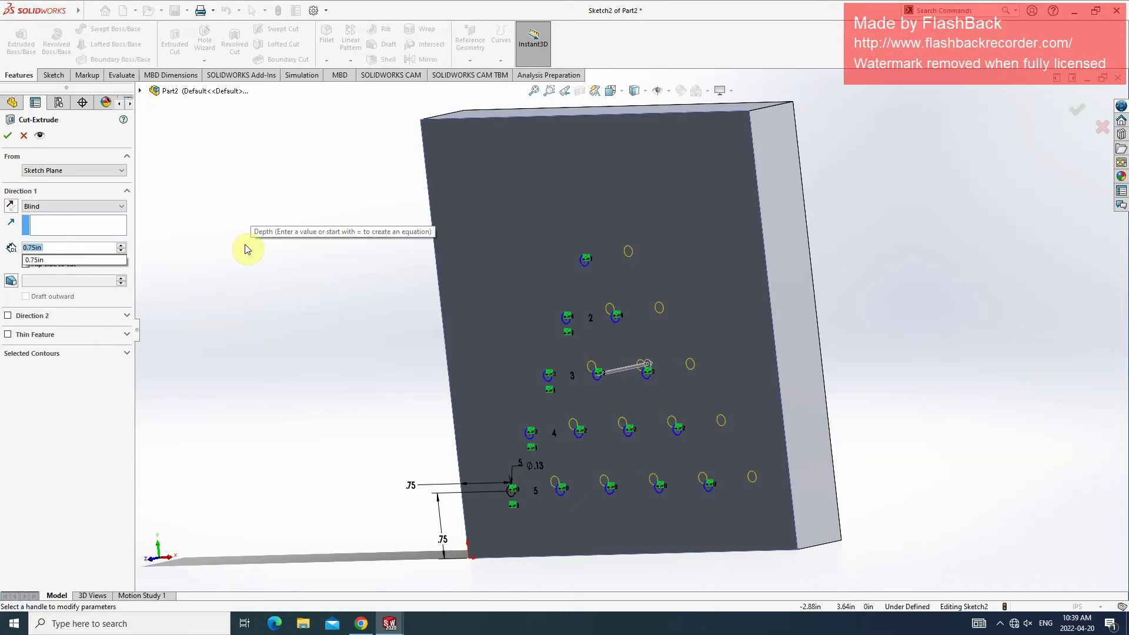
{"action": "type", "text": ".5"}
{"action": "key", "text": "Return"}
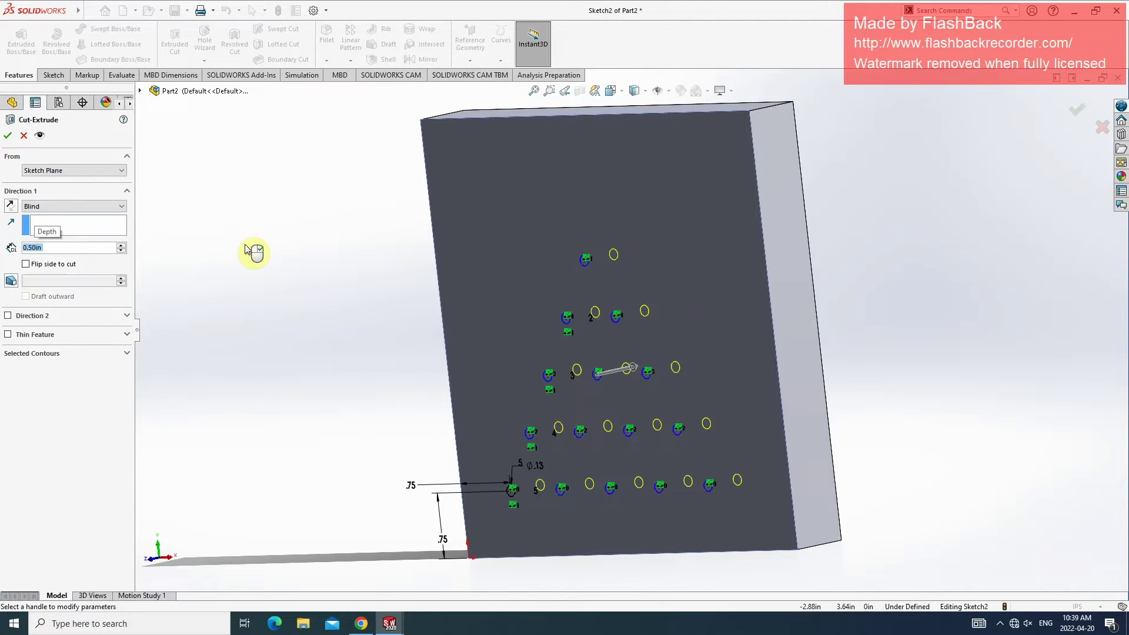
{"action": "left_click", "coordinate": [8, 136]}
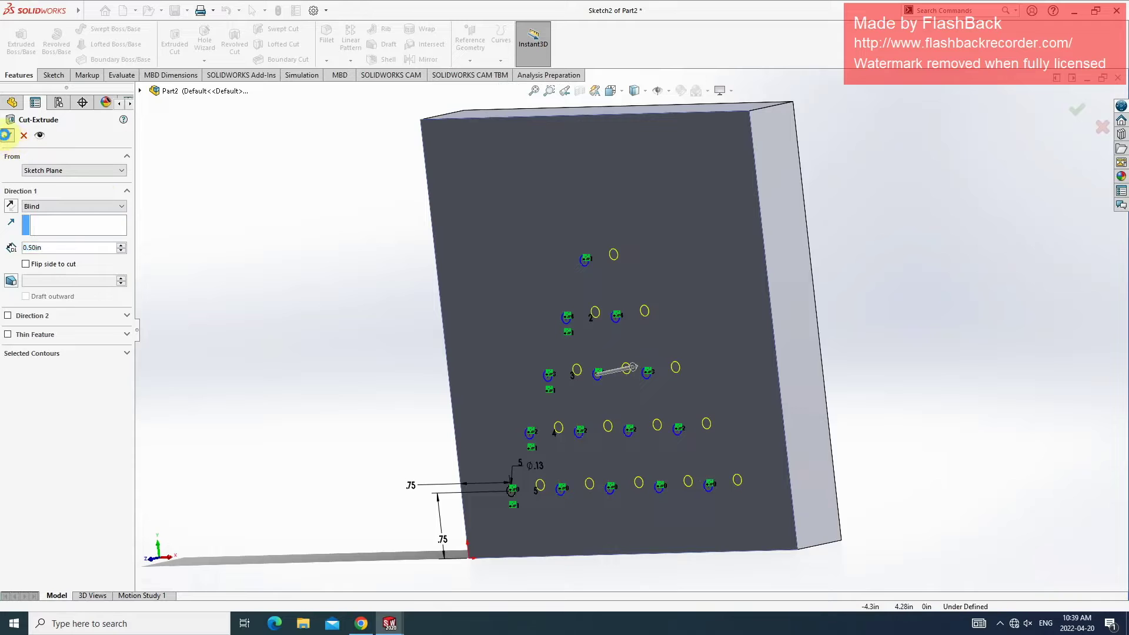
Examine the hole depth in an isometric view with hidden lines visible, and restore the shaded display with edges
{"action": "middle_click_drag", "start_coordinate": [782, 313], "coordinate": [831, 251]}
{"action": "left_click", "coordinate": [611, 90]}
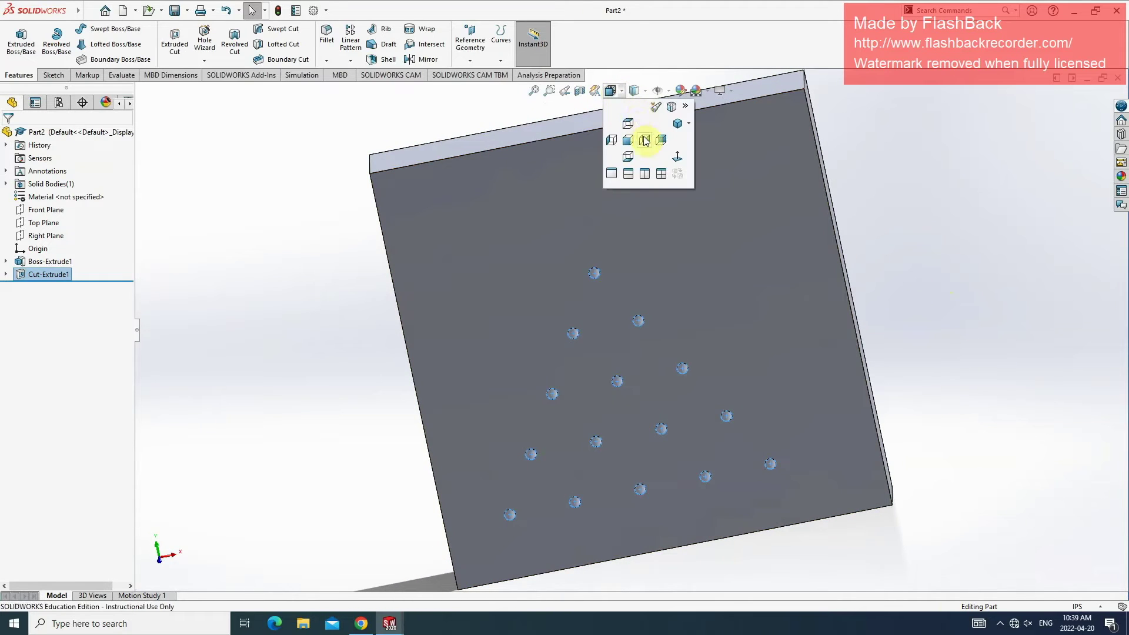
{"action": "left_click", "coordinate": [676, 121]}
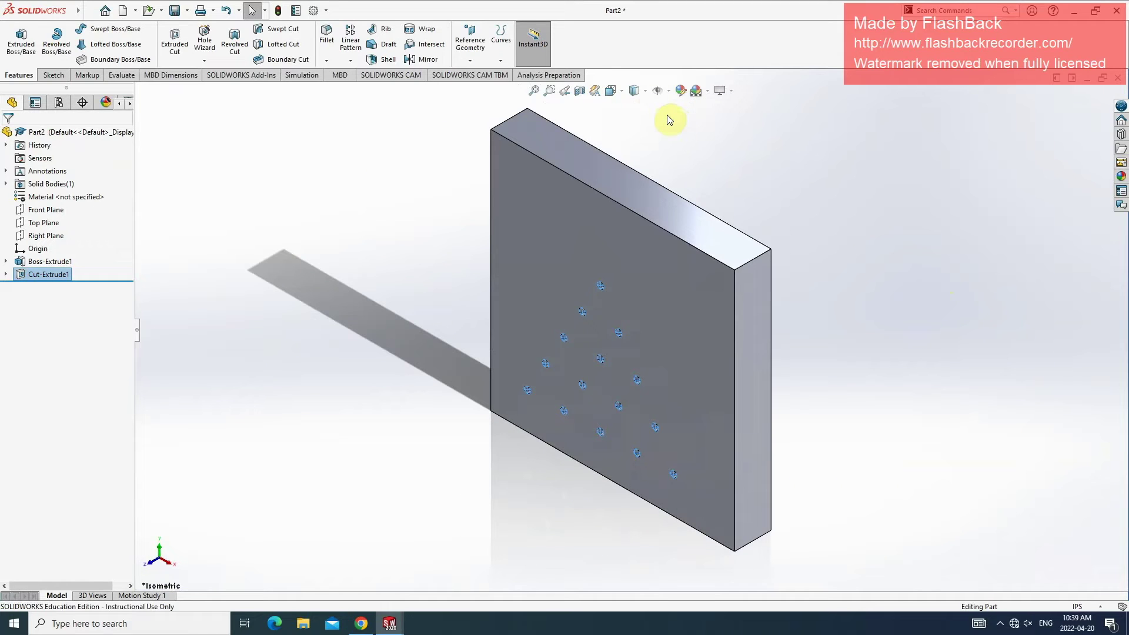
{"action": "left_click", "coordinate": [642, 92]}
{"action": "left_click", "coordinate": [636, 157]}
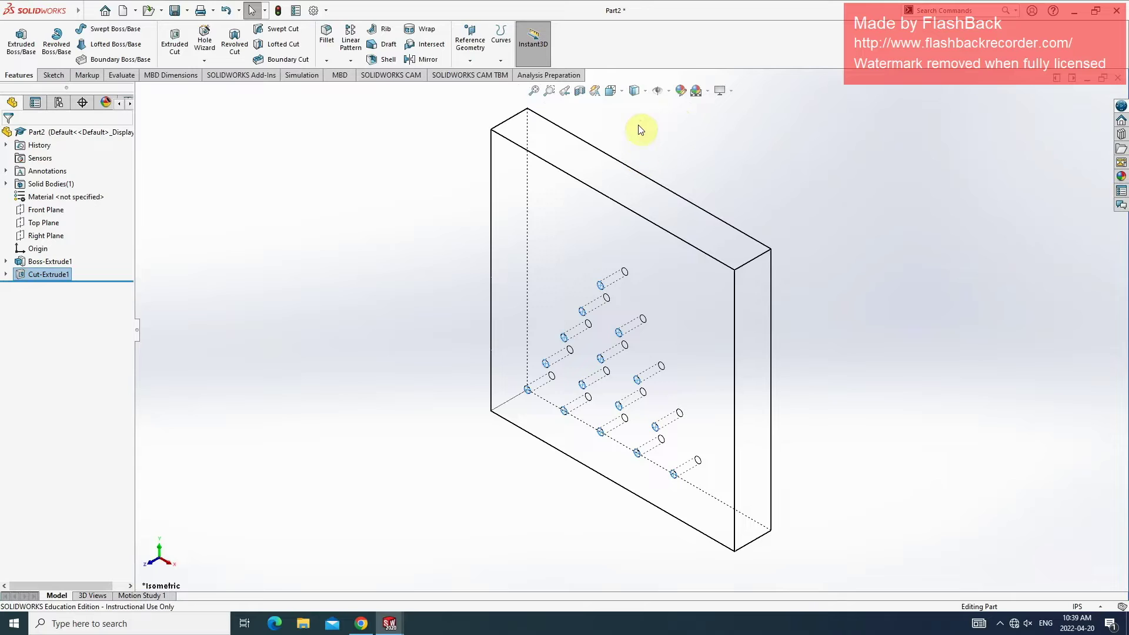
{"action": "left_click", "coordinate": [638, 91]}
{"action": "left_click", "coordinate": [636, 107]}
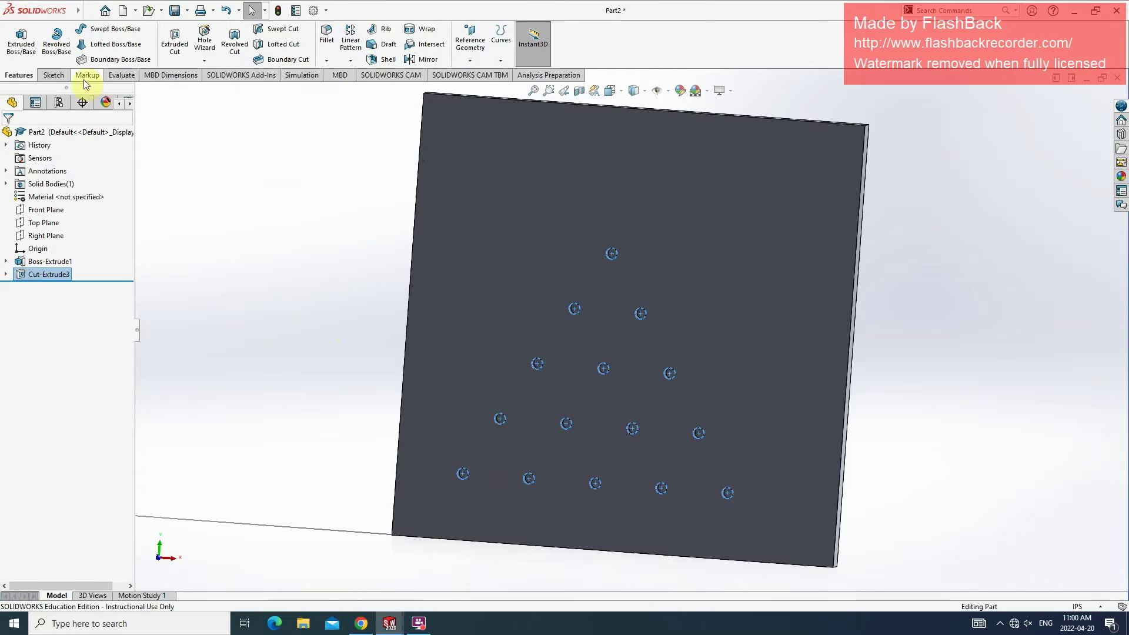
Start a sketch on the plate's front face and draw a circle of about 0.55 in radius near its upper-right corner
{"action": "left_click", "coordinate": [56, 77]}
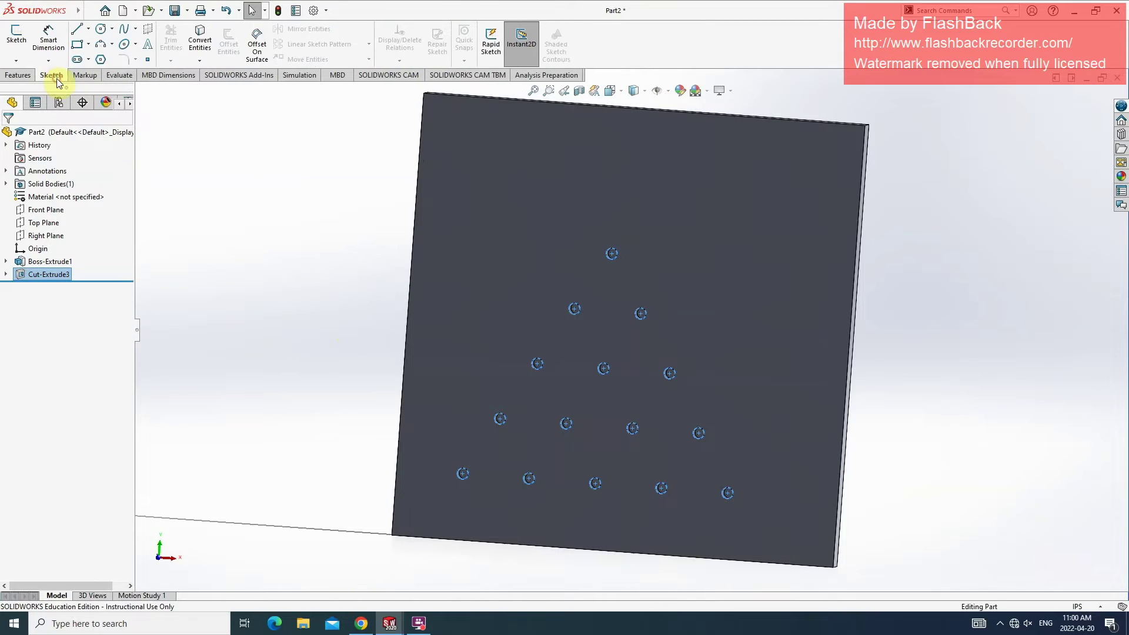
{"action": "left_click", "coordinate": [21, 41]}
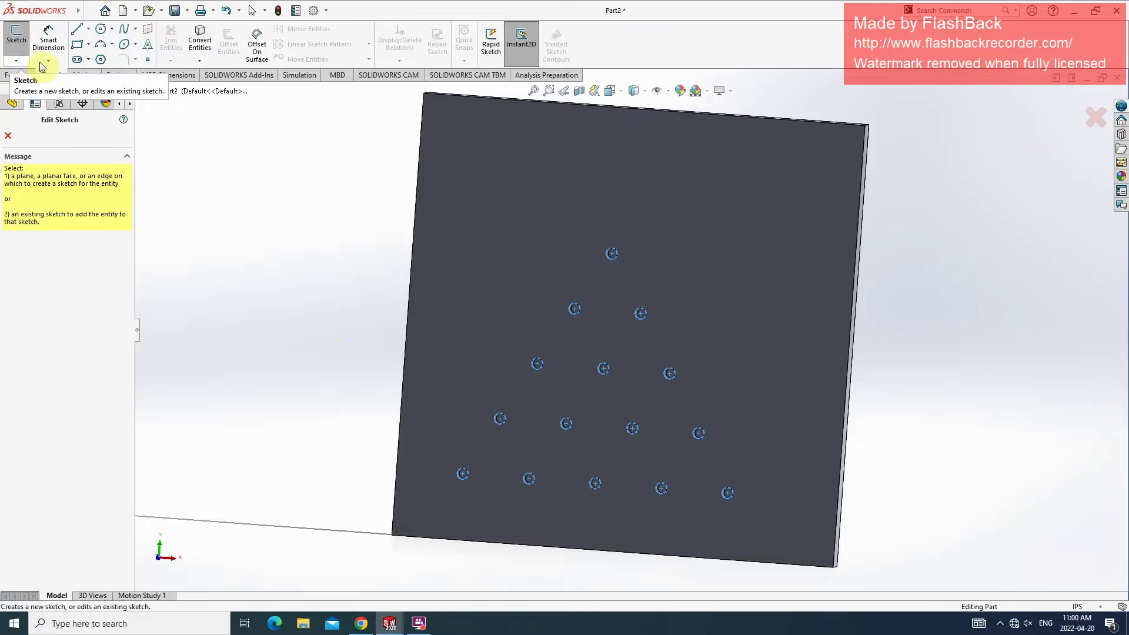
{"action": "left_click", "coordinate": [621, 92]}
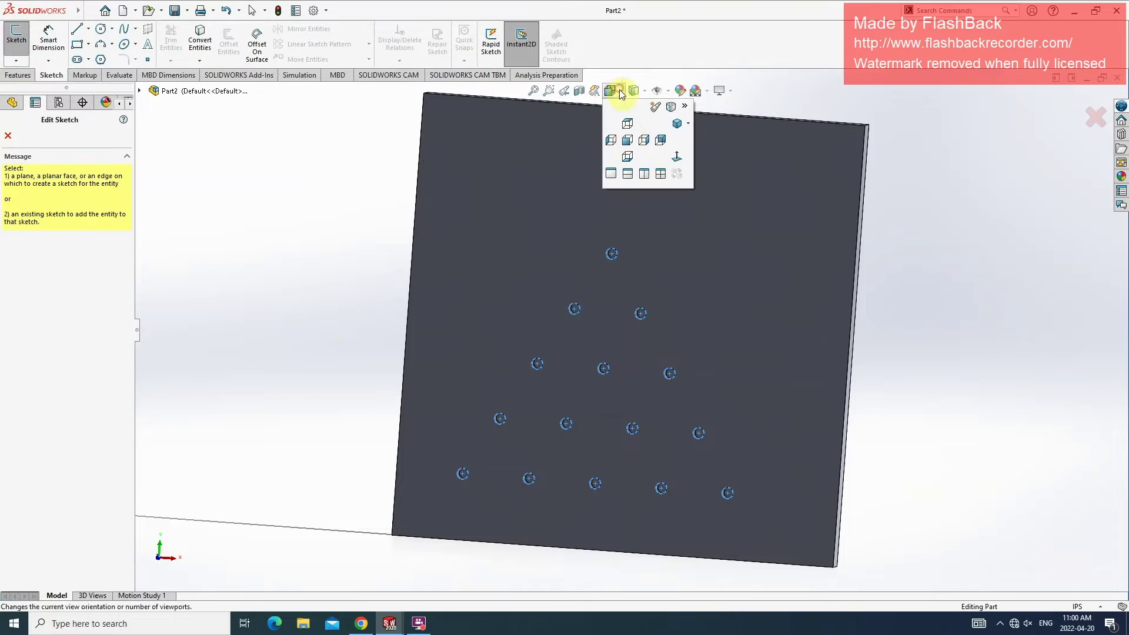
{"action": "left_click", "coordinate": [612, 133]}
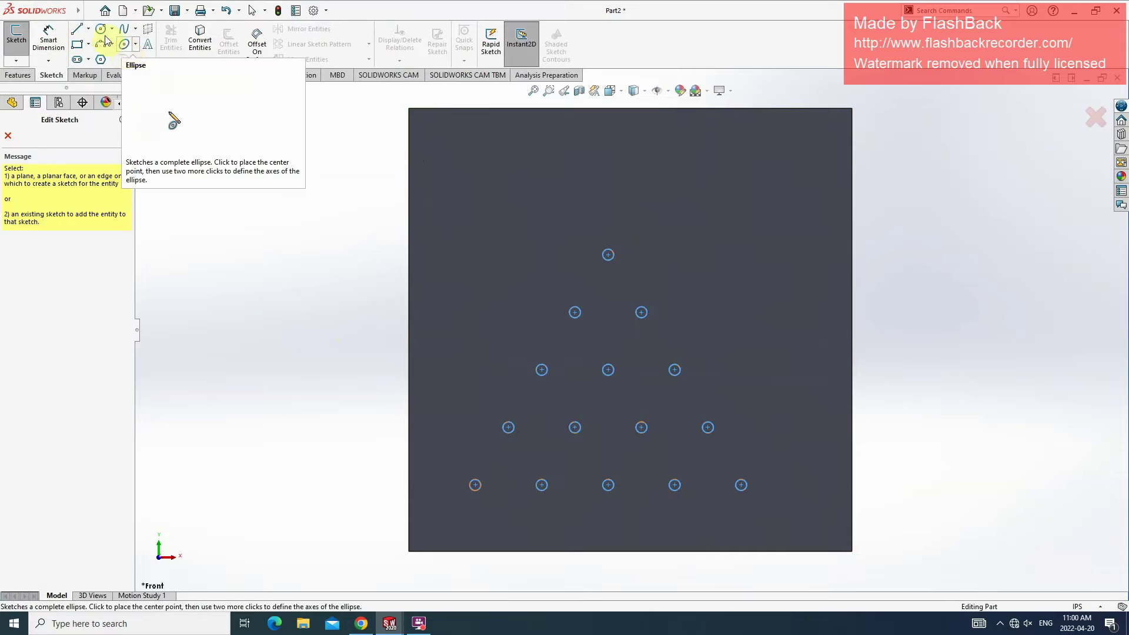
{"action": "left_click", "coordinate": [710, 167]}
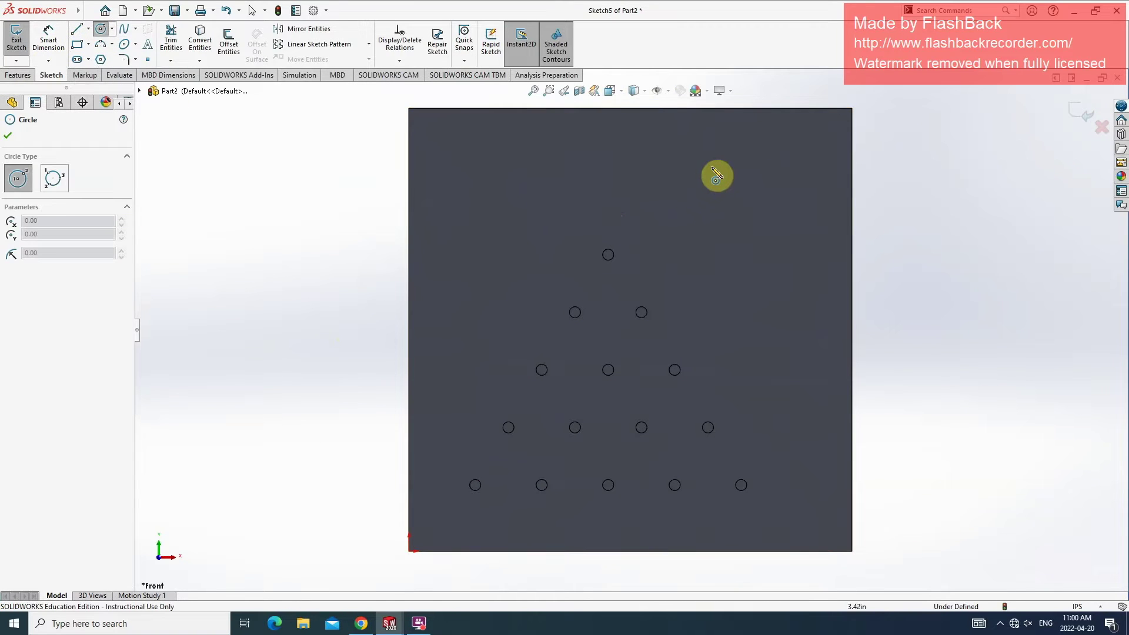
{"action": "left_click", "coordinate": [723, 163]}
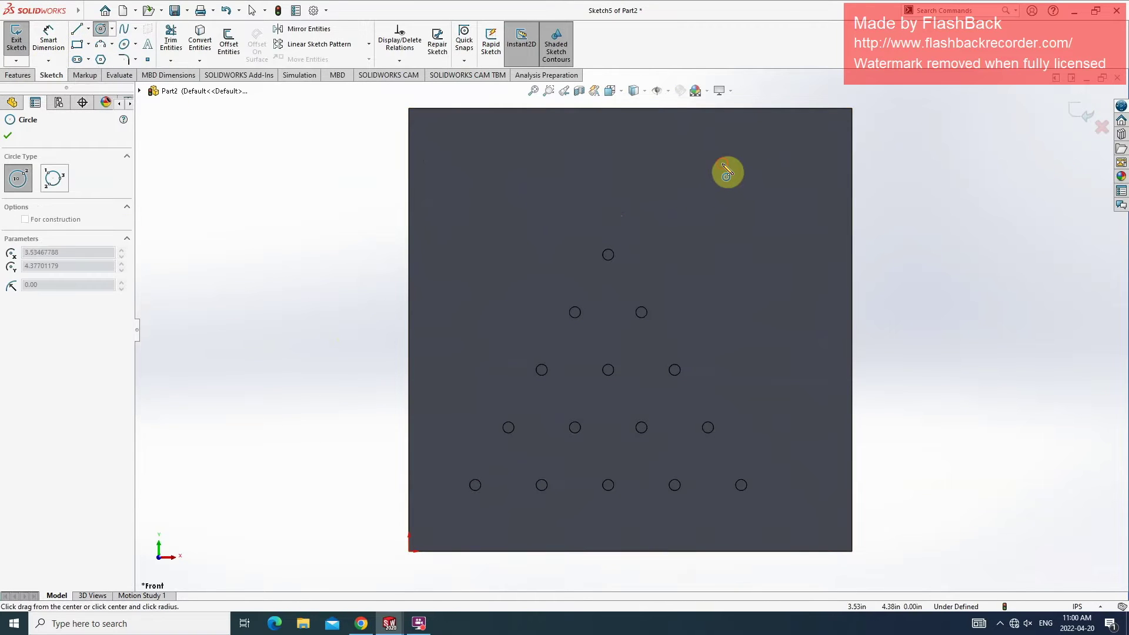
{"action": "left_click", "coordinate": [762, 192]}
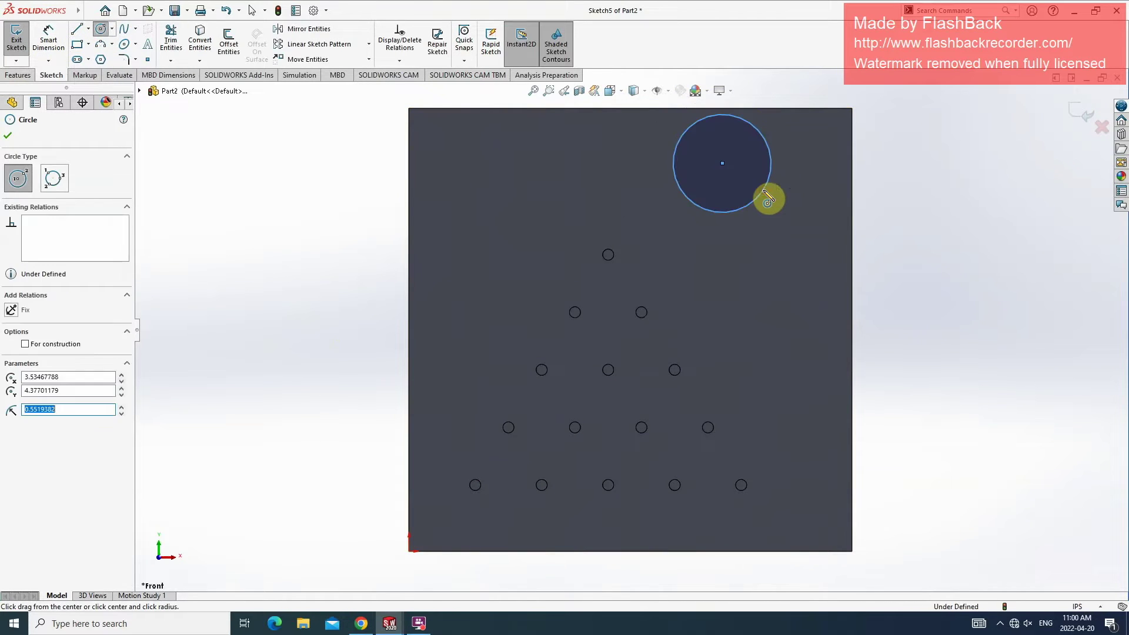
Dimension the large circle's diameter at 1.5 in
{"action": "left_click", "coordinate": [61, 42]}
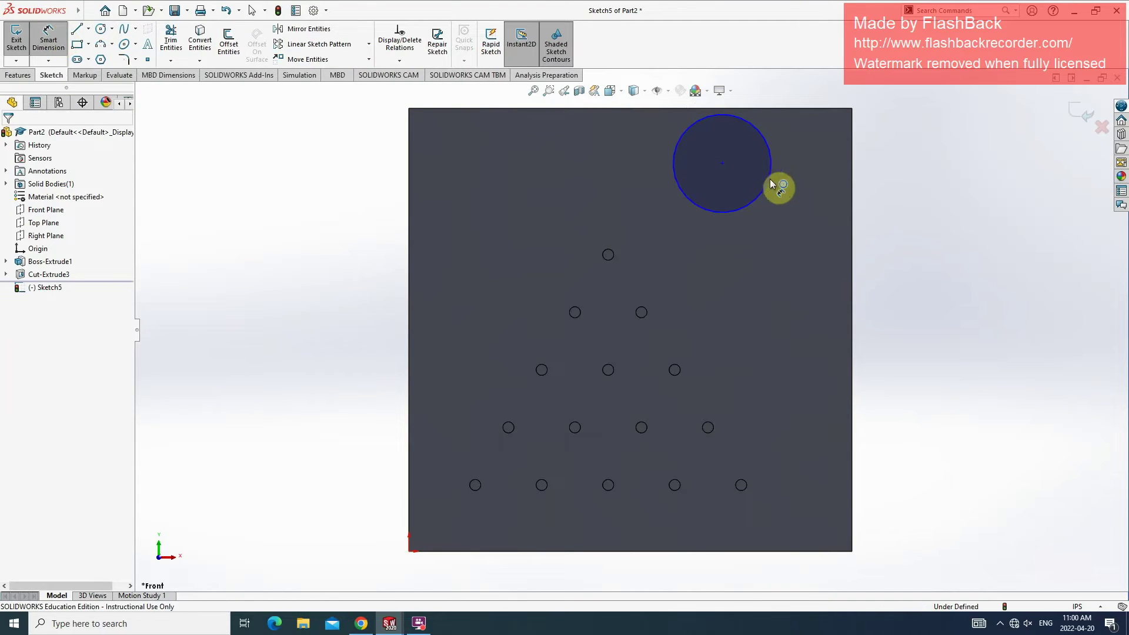
{"action": "left_click", "coordinate": [718, 210]}
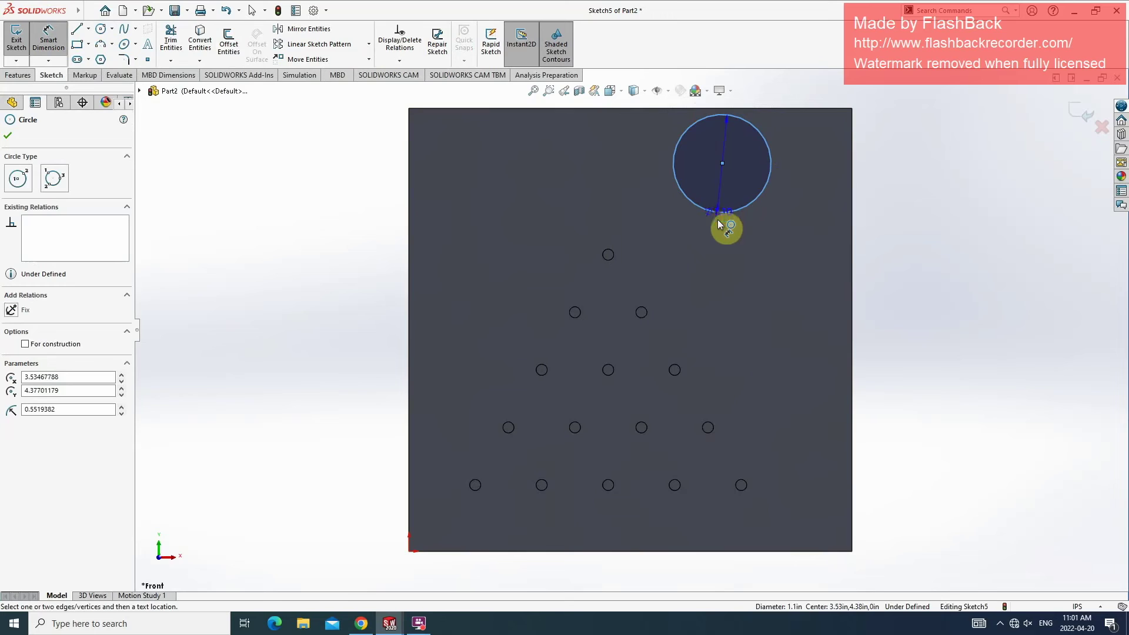
{"action": "left_click", "coordinate": [724, 236]}
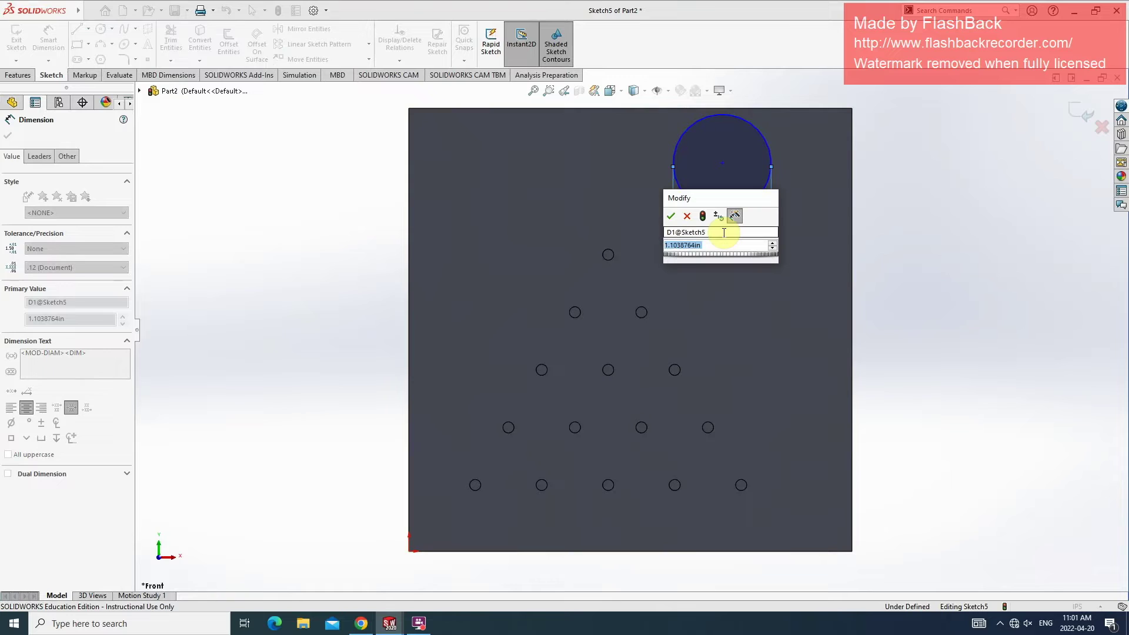
{"action": "type", "text": "1.5"}
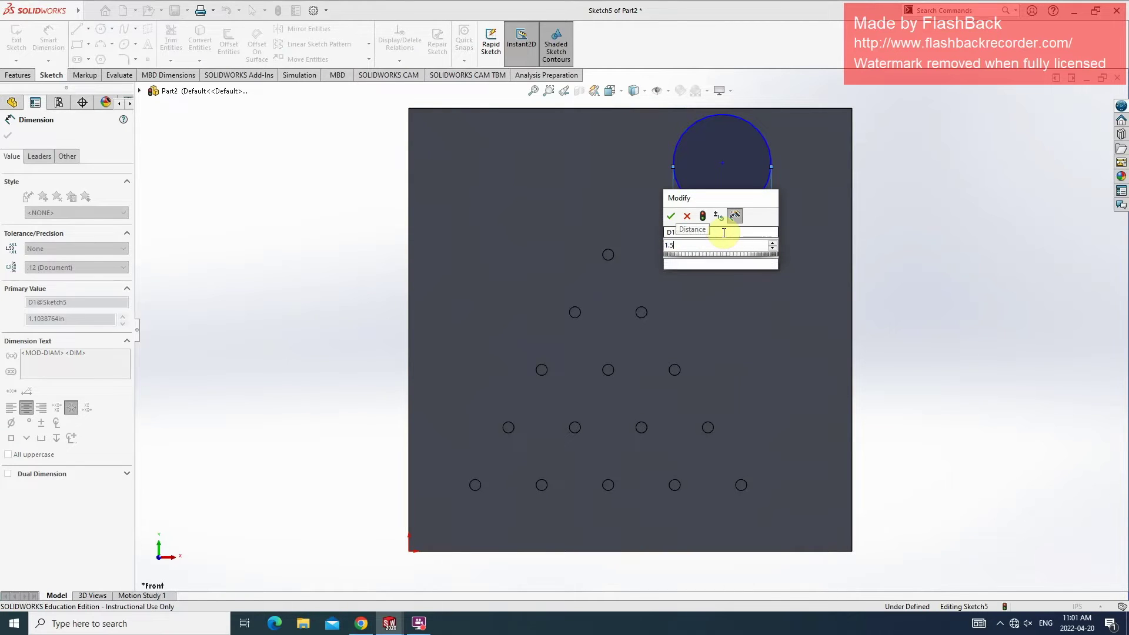
{"action": "key", "text": "Return"}
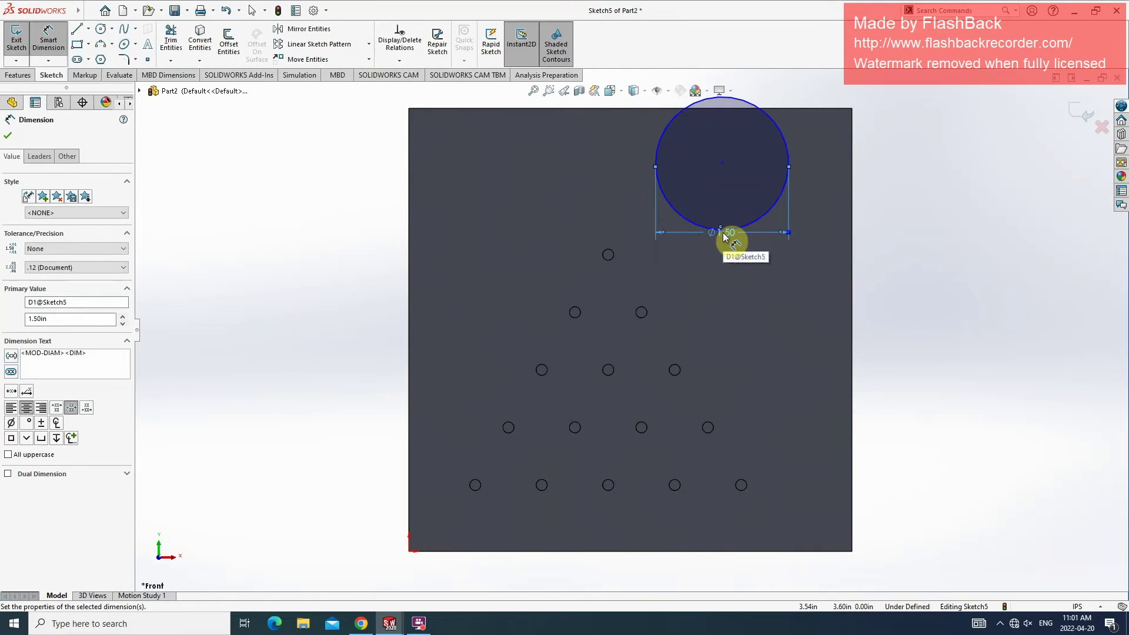
Dimension the horizontal distance from the large circle's centre to the plate's right edge at 1.25 in
{"action": "left_click", "coordinate": [722, 163]}
{"action": "left_click", "coordinate": [853, 174]}
{"action": "left_click", "coordinate": [891, 167]}
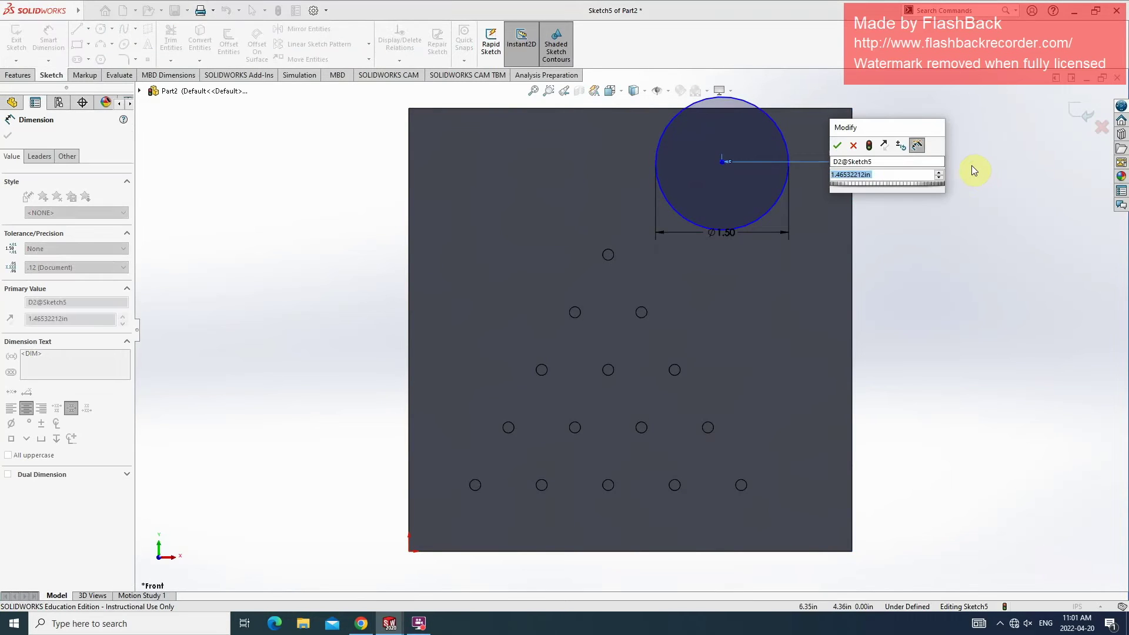
{"action": "type", "text": "1.25"}
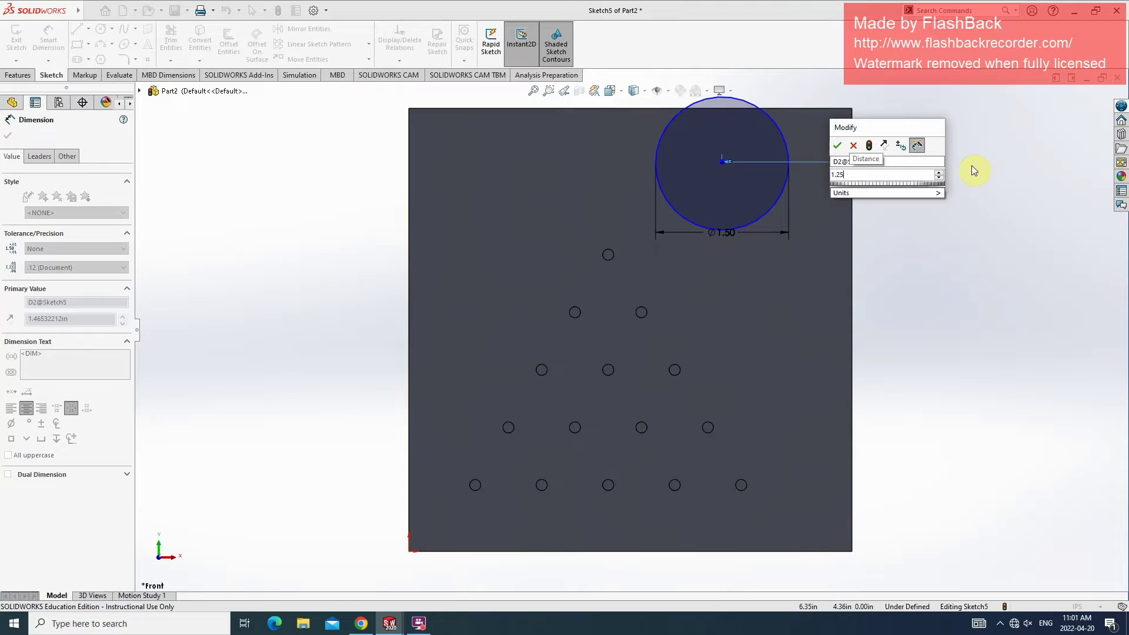
{"action": "key", "text": "Return"}
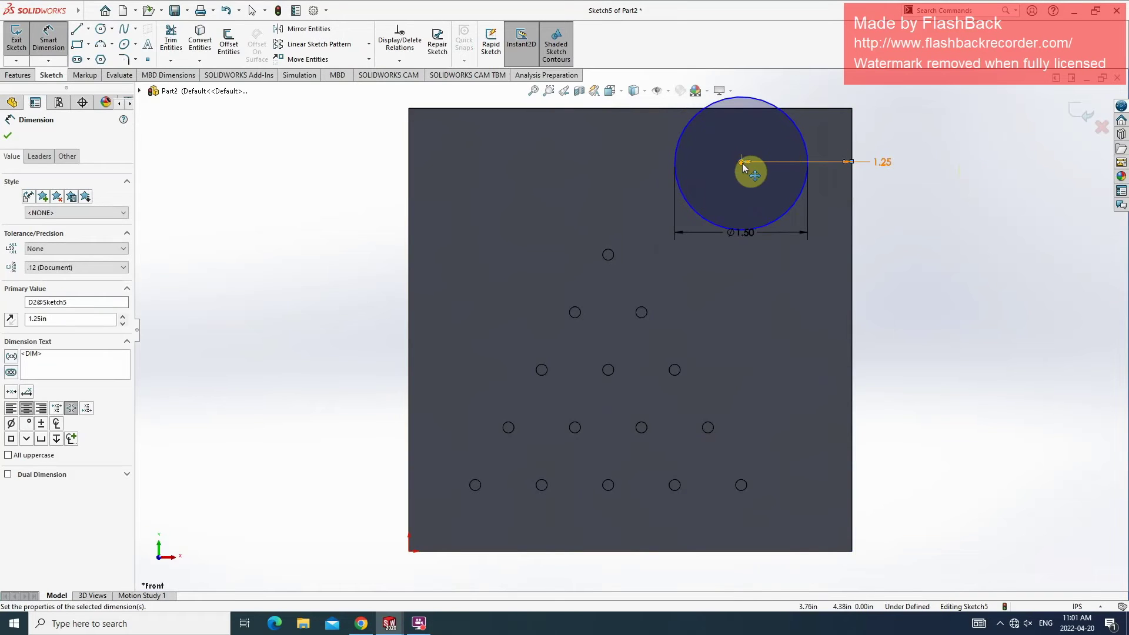
Cancel the dimension started on the plate's top edge and undo the last change to the circle's horizontal distance
{"action": "left_click", "coordinate": [792, 108]}
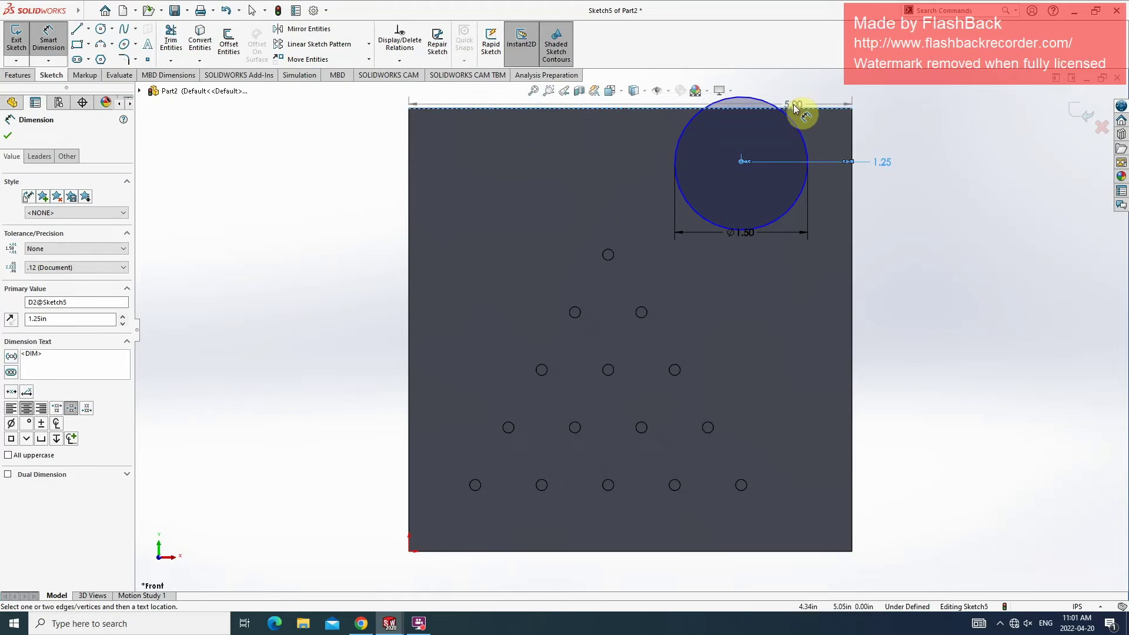
{"action": "key", "text": "Escape"}
{"action": "key", "text": "ctrl+z"}
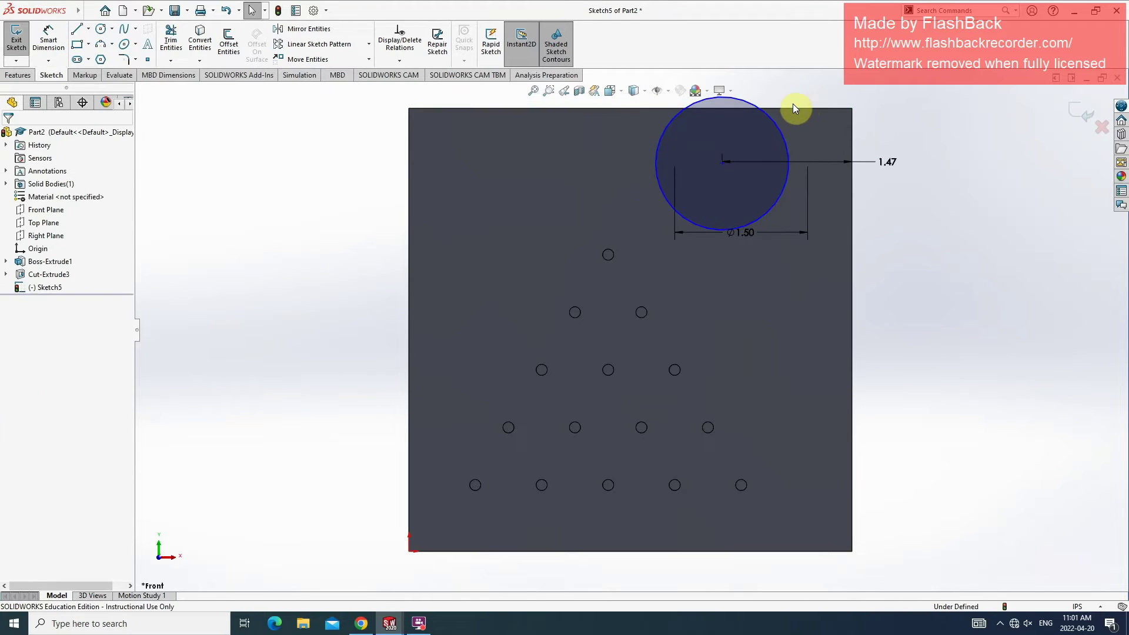
Dimension the vertical distance from the large circle's centre to the plate's top edge at 1.25 in
{"action": "left_click", "coordinate": [722, 161]}
{"action": "left_click", "coordinate": [694, 207]}
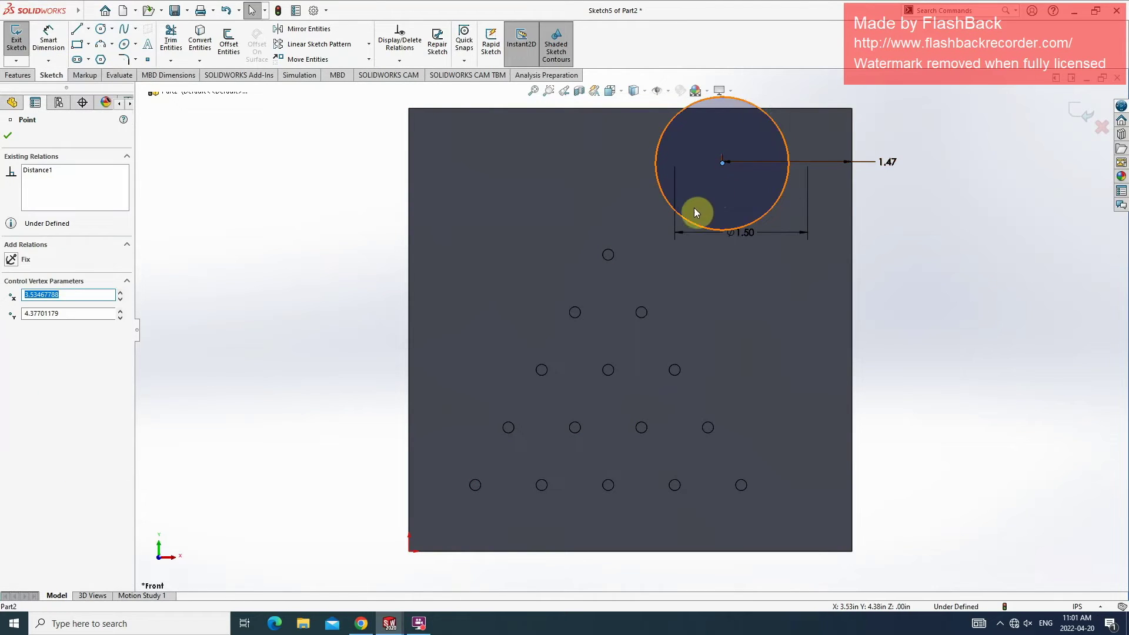
{"action": "left_click", "coordinate": [44, 42]}
{"action": "left_click", "coordinate": [722, 163]}
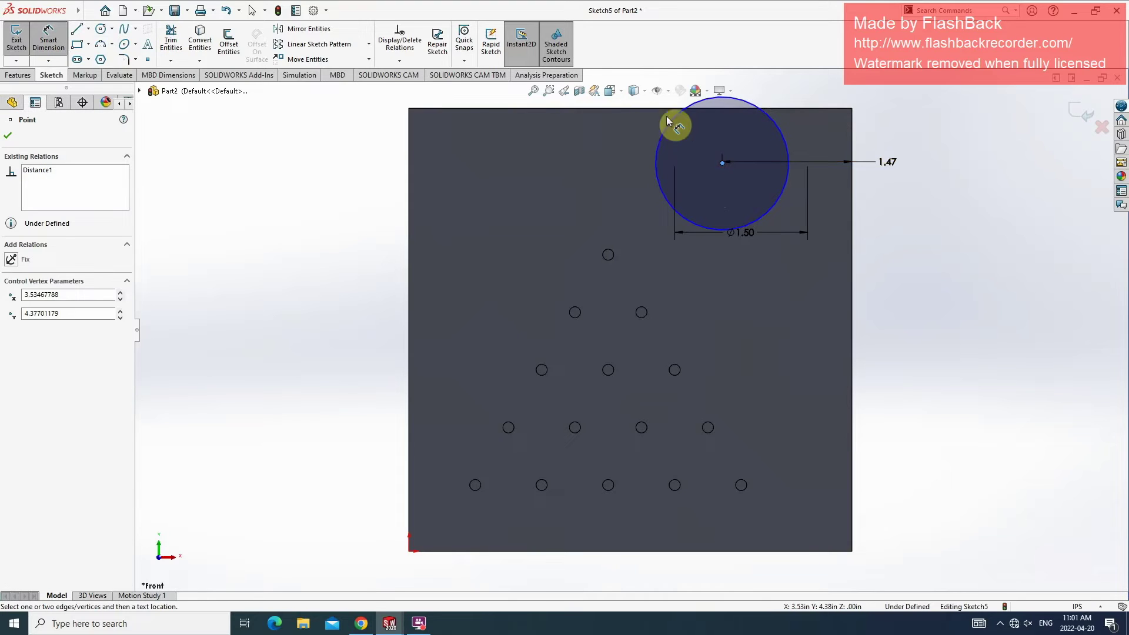
{"action": "left_click", "coordinate": [663, 109]}
{"action": "left_click", "coordinate": [640, 127]}
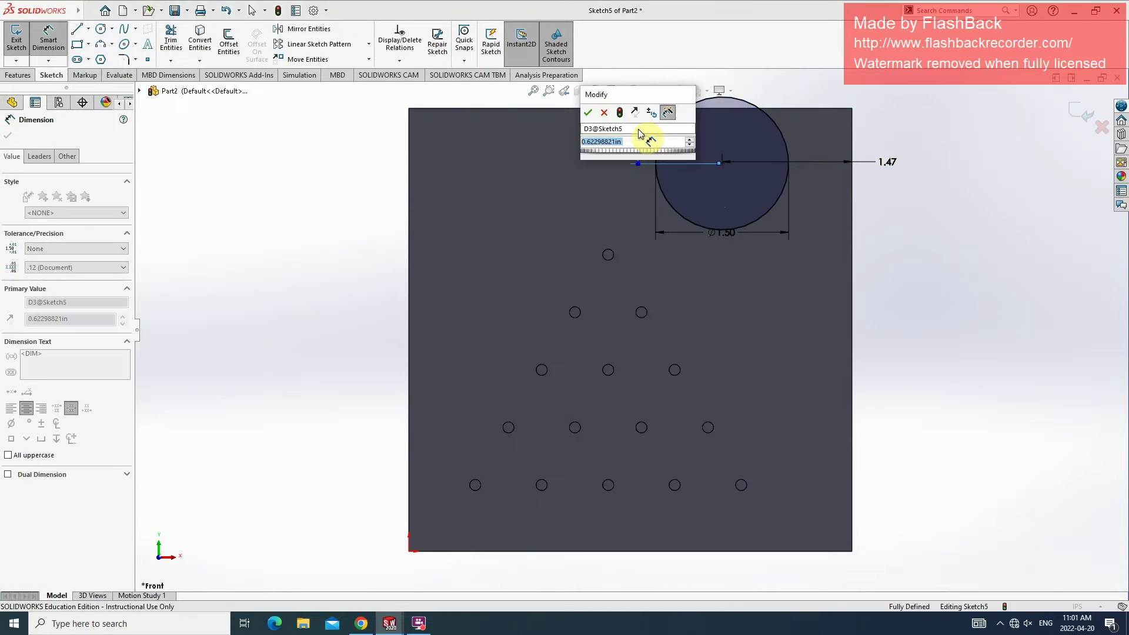
{"action": "type", "text": "1.25"}
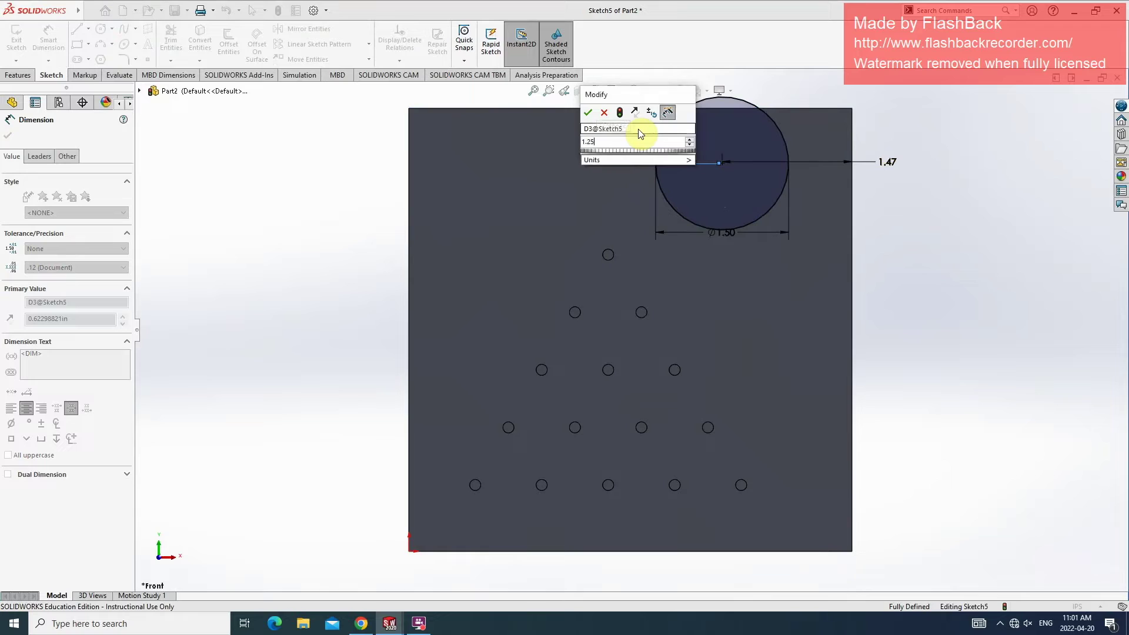
{"action": "key", "text": "Return"}
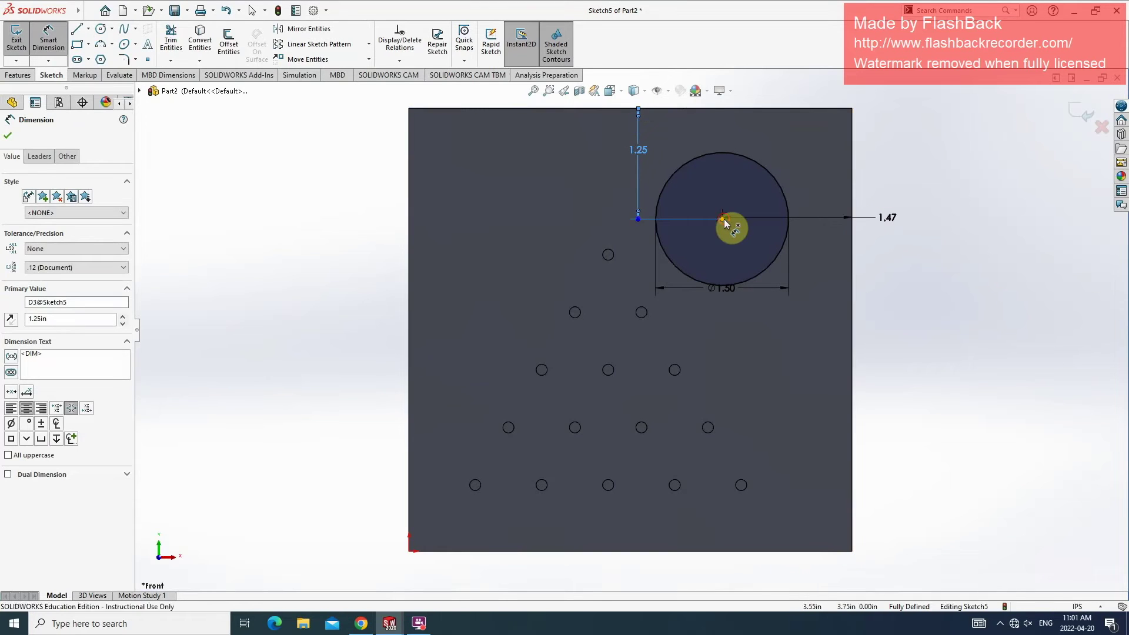
{"action": "left_click", "coordinate": [722, 219]}
{"action": "left_click", "coordinate": [852, 232]}
{"action": "left_click", "coordinate": [886, 234]}
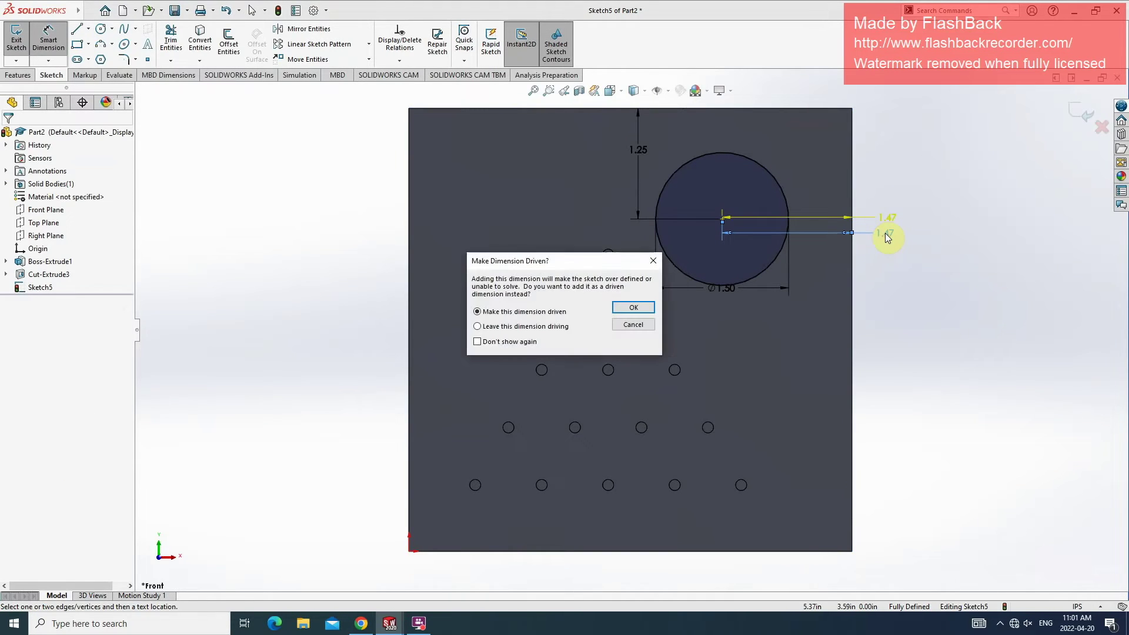
{"action": "left_click", "coordinate": [628, 324]}
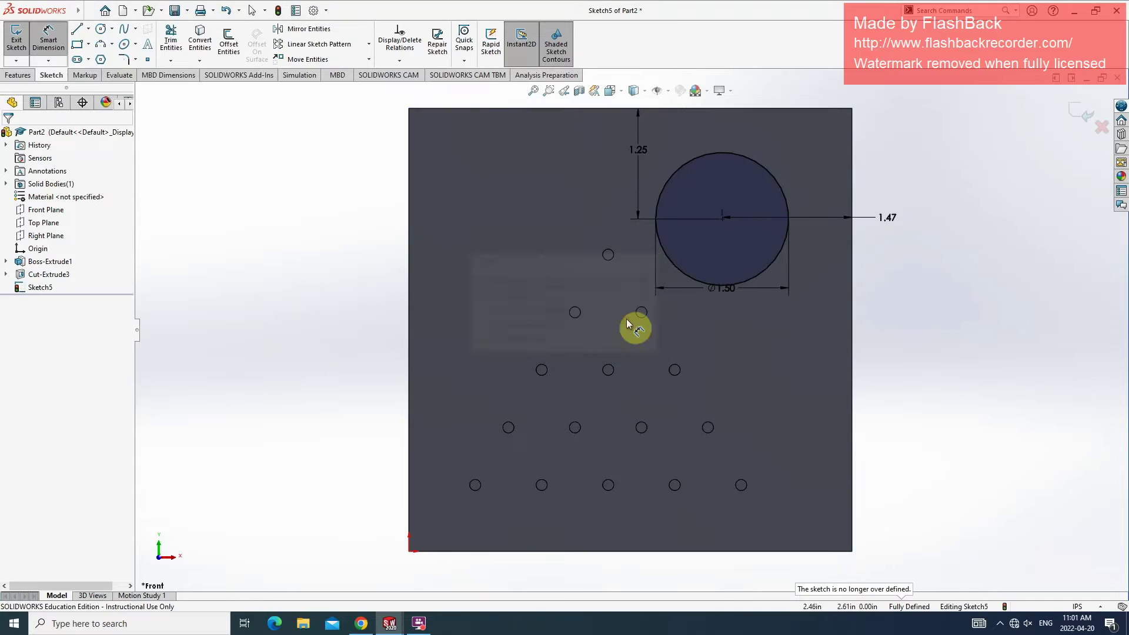
Set the existing horizontal dimension between the large circle's centre and the plate's right edge to 1.25 in
{"action": "left_click", "coordinate": [898, 221]}
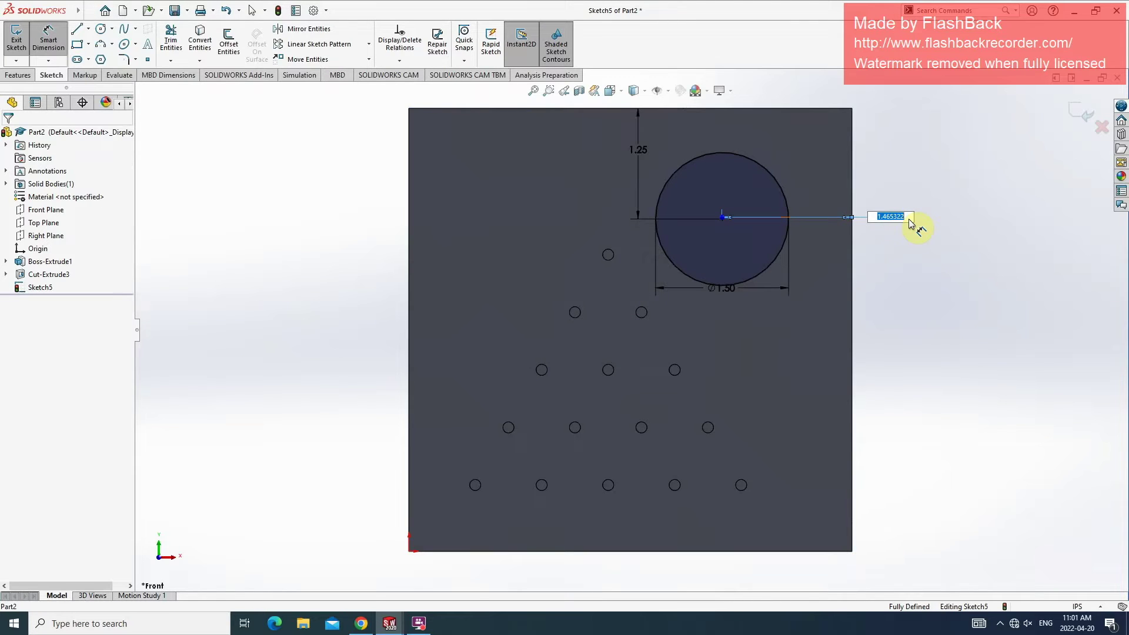
{"action": "type", "text": "1.25"}
{"action": "key", "text": "Return"}
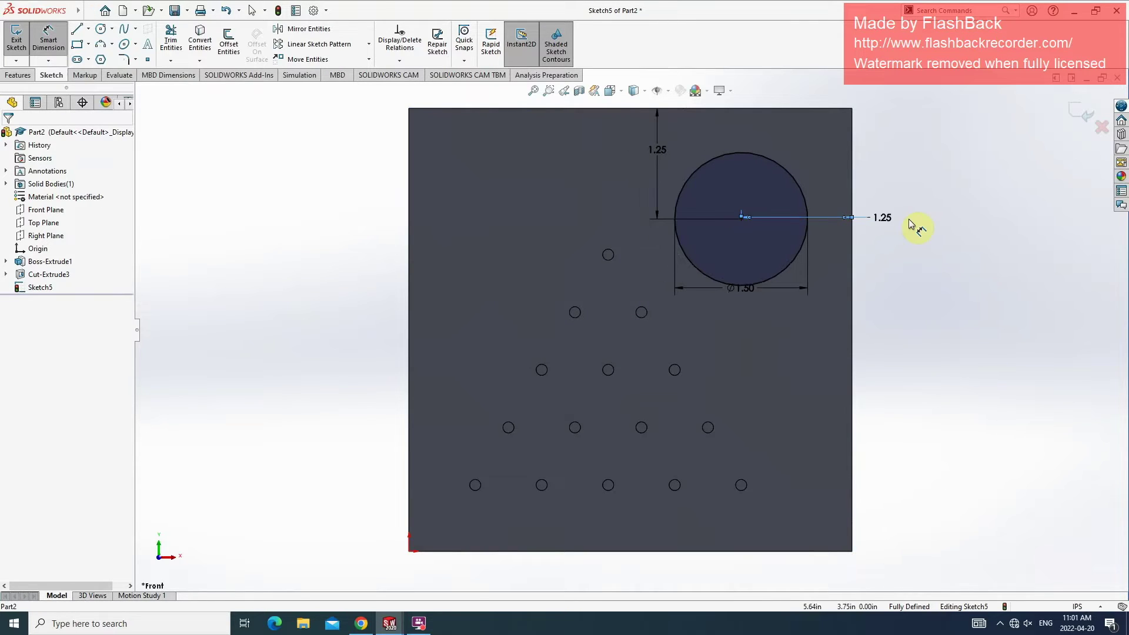
{"action": "left_click", "coordinate": [909, 233]}
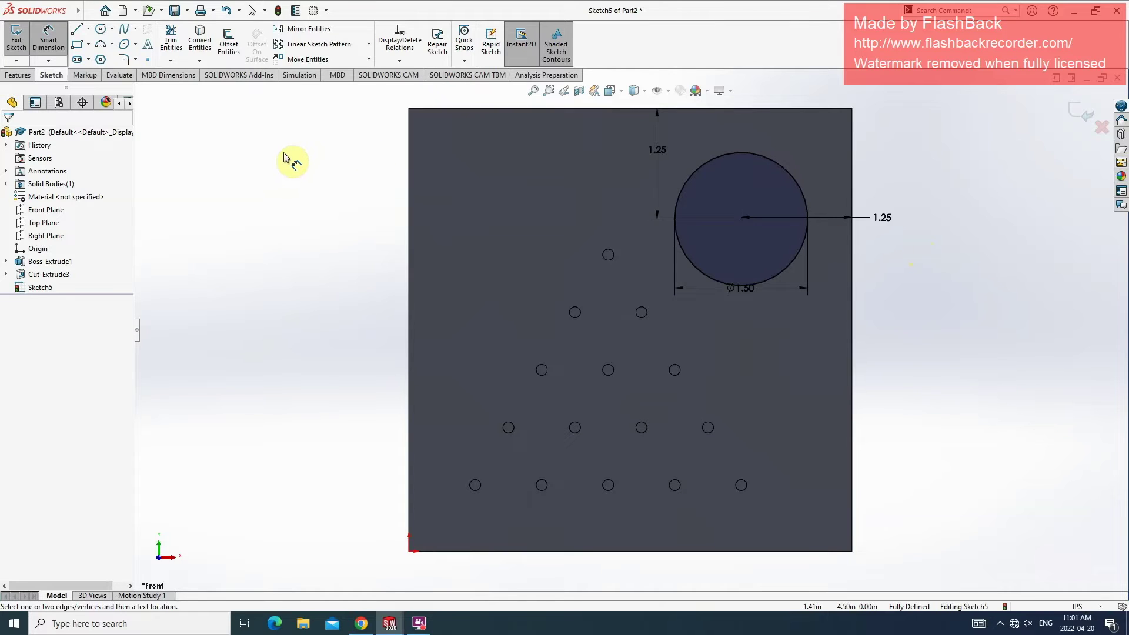
Extrude-cut the large circle into the plate with a blind depth of 0.5 in
{"action": "left_click", "coordinate": [16, 74]}
{"action": "left_click", "coordinate": [172, 42]}
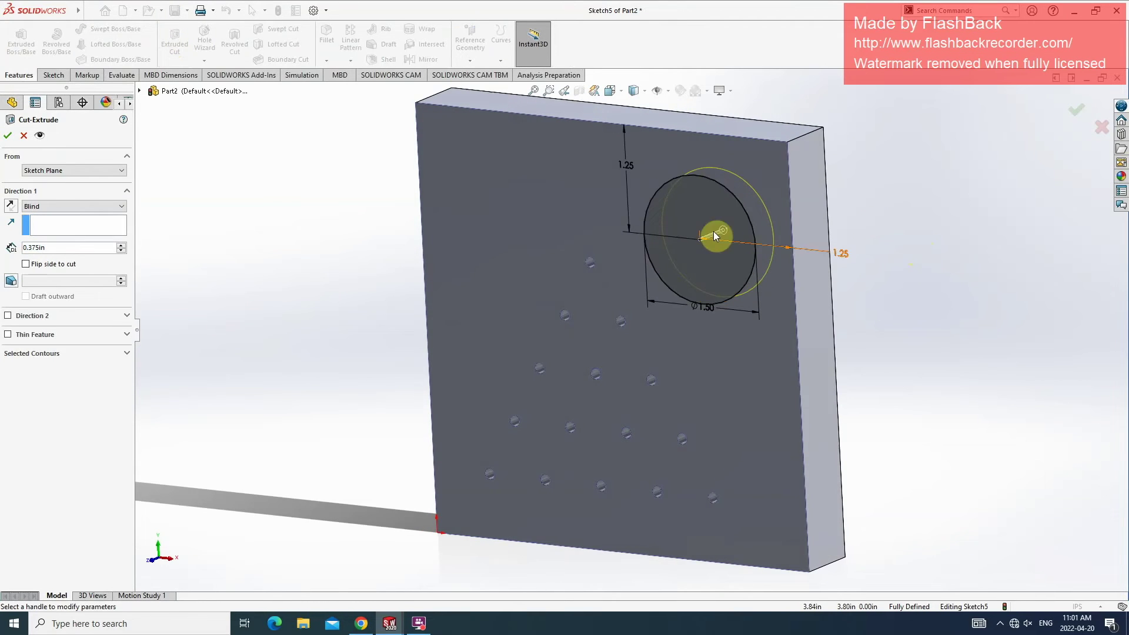
{"action": "left_click", "coordinate": [62, 247]}
{"action": "type", "text": "0.5"}
{"action": "key", "text": "Return"}
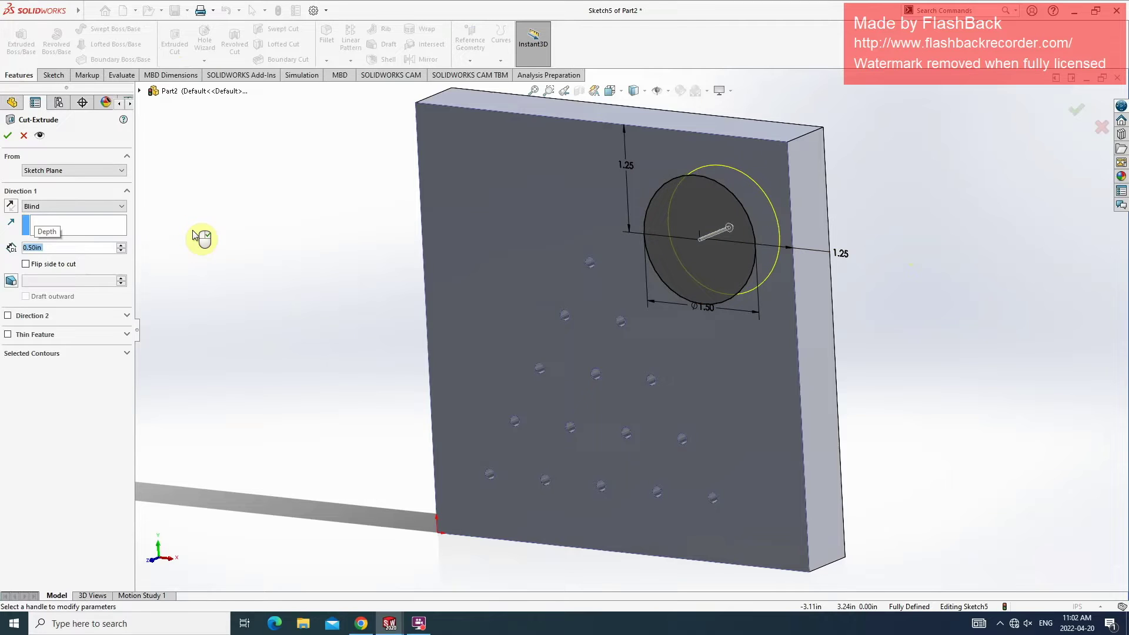
{"action": "left_click", "coordinate": [8, 136]}
{"action": "middle_click_drag", "start_coordinate": [312, 242], "coordinate": [337, 230]}
{"action": "left_click", "coordinate": [610, 90]}
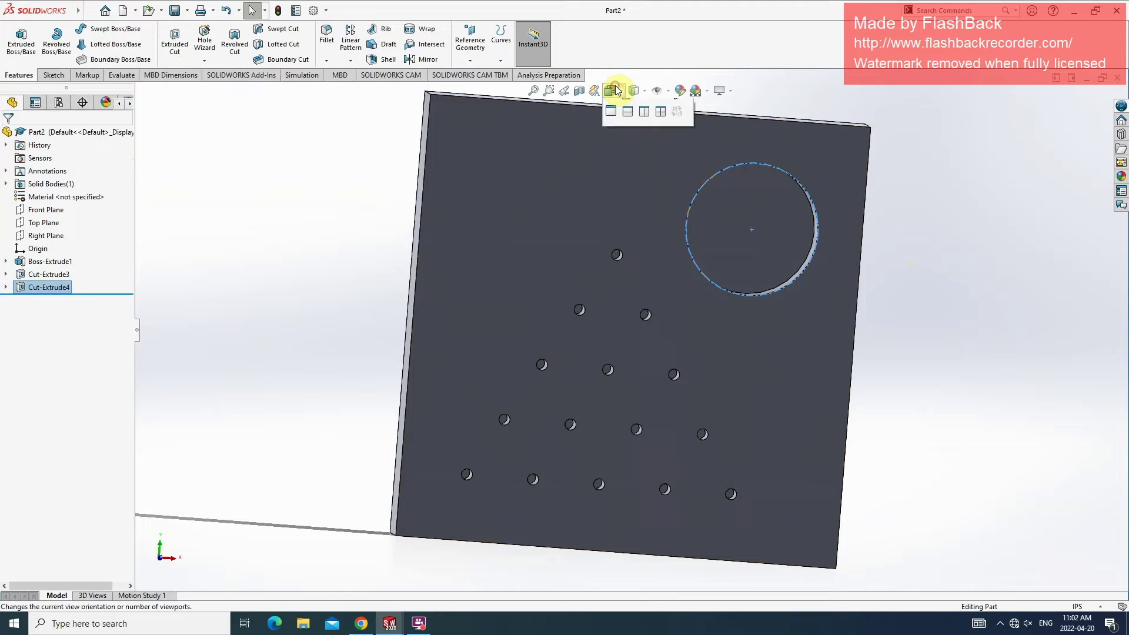
{"action": "left_click", "coordinate": [623, 136]}
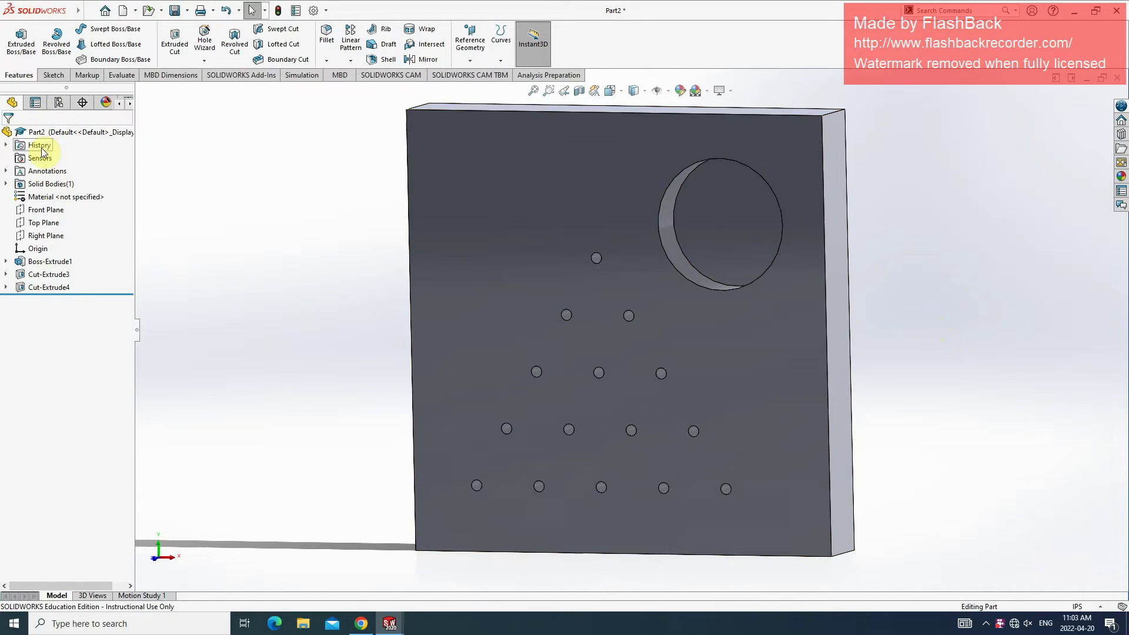
Assign the Pine material from the Woods category of SOLIDWORKS Materials to the part
{"action": "right_click", "coordinate": [42, 198]}
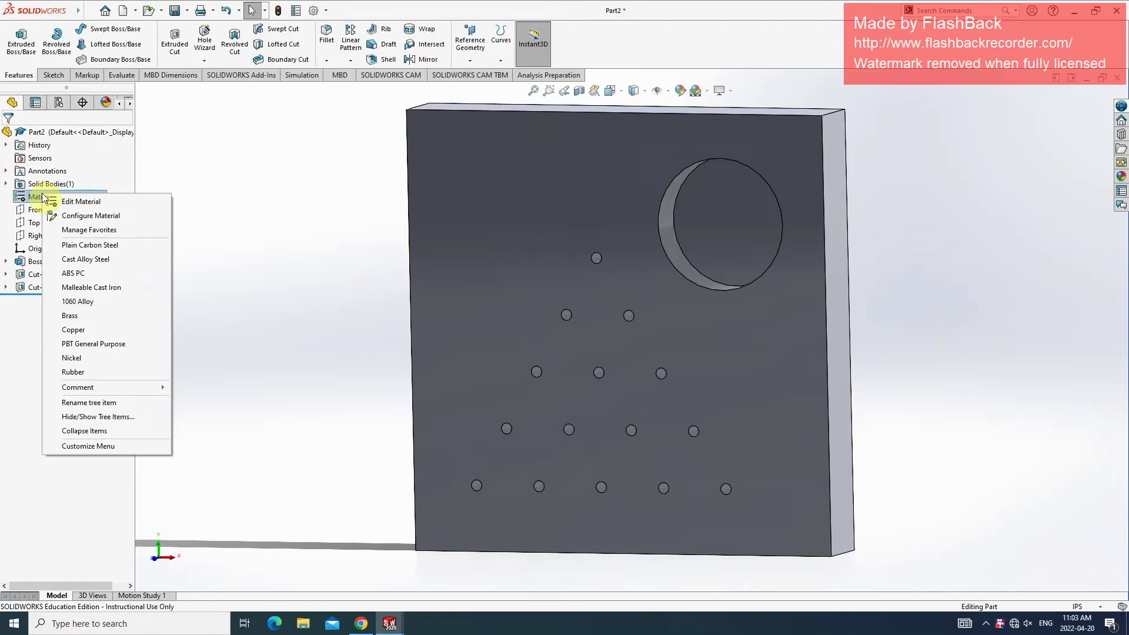
{"action": "left_click", "coordinate": [80, 202]}
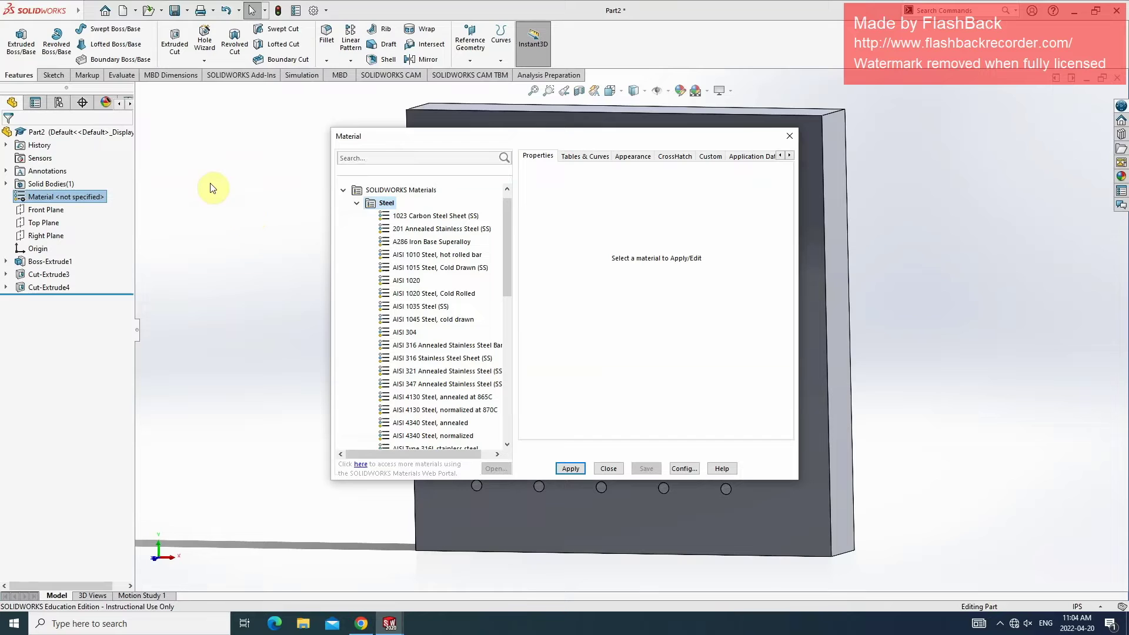
{"action": "left_click", "coordinate": [357, 206]}
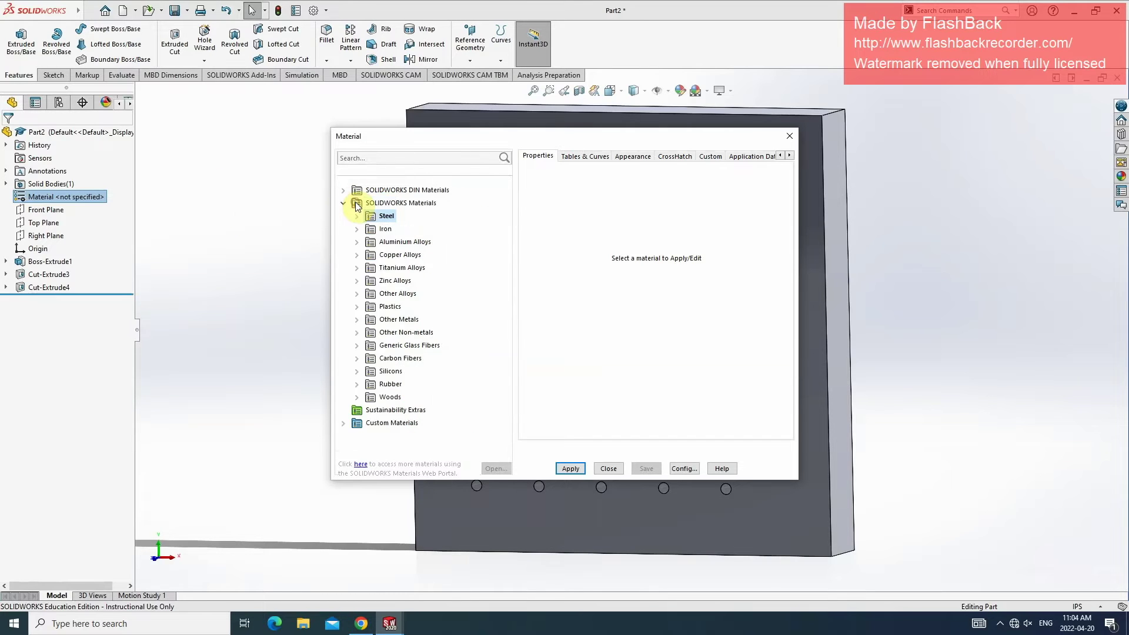
{"action": "left_click", "coordinate": [356, 395]}
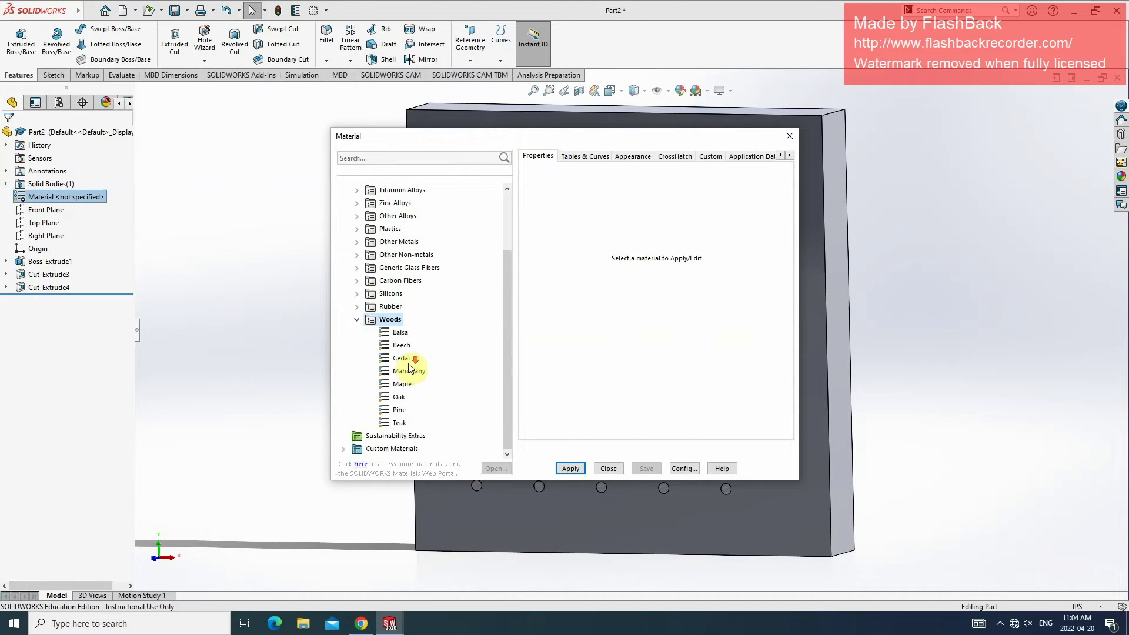
{"action": "left_click", "coordinate": [398, 410]}
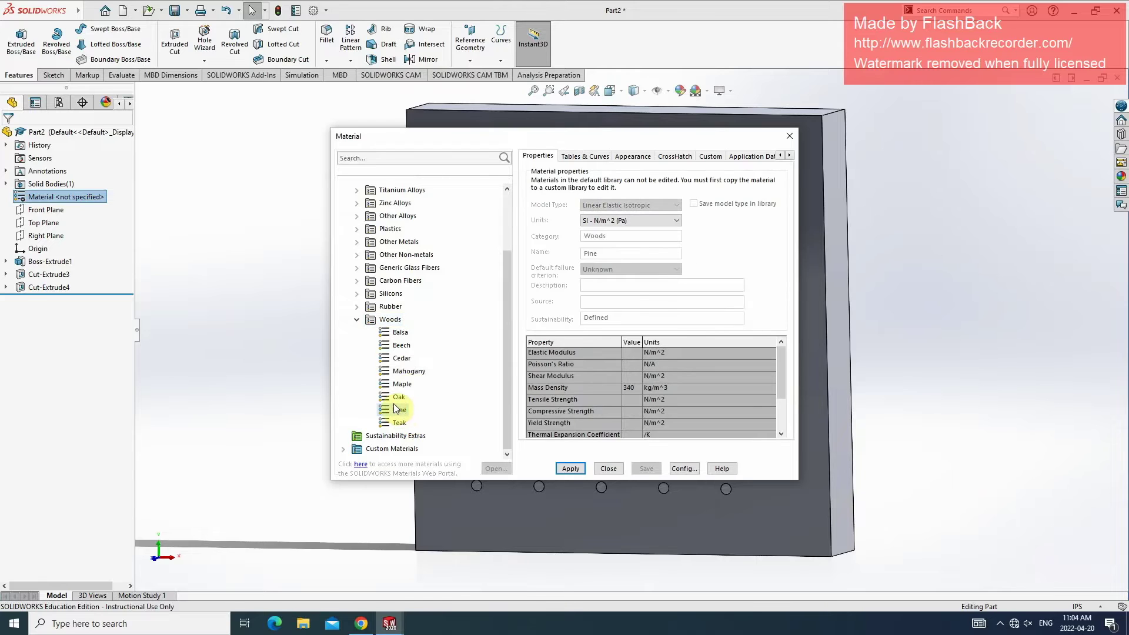
{"action": "left_click", "coordinate": [570, 469]}
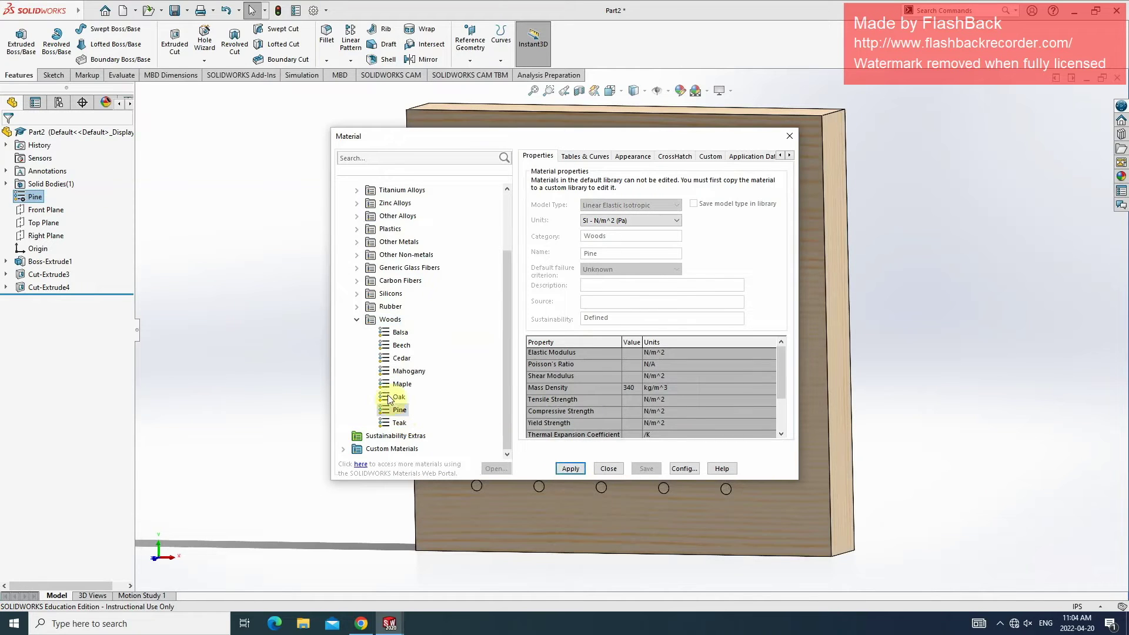
{"action": "left_click", "coordinate": [789, 136]}
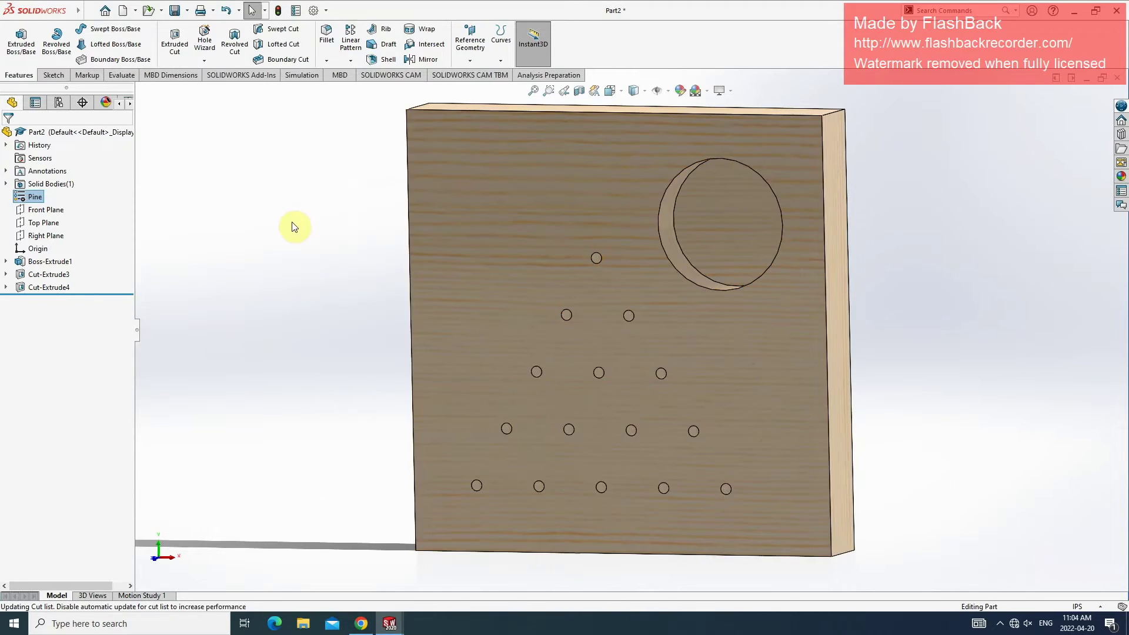
Save the part as myproject_myname in the Documents folder
{"action": "left_click", "coordinate": [187, 10]}
{"action": "left_click", "coordinate": [199, 42]}
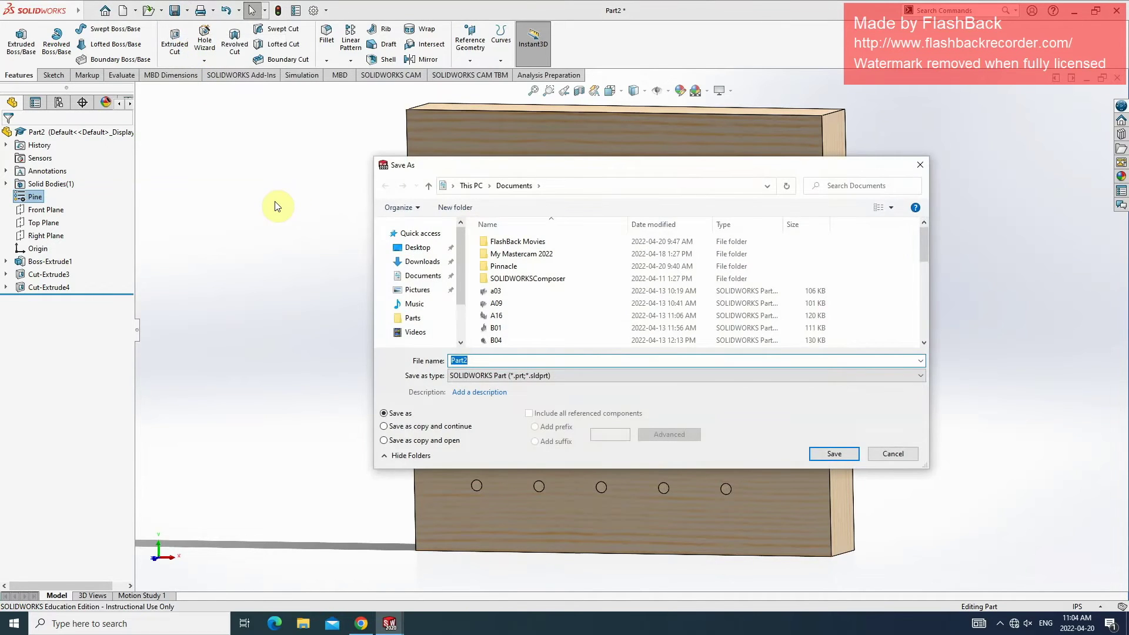
{"action": "type", "text": "myproject_myname"}
{"action": "left_click", "coordinate": [425, 282]}
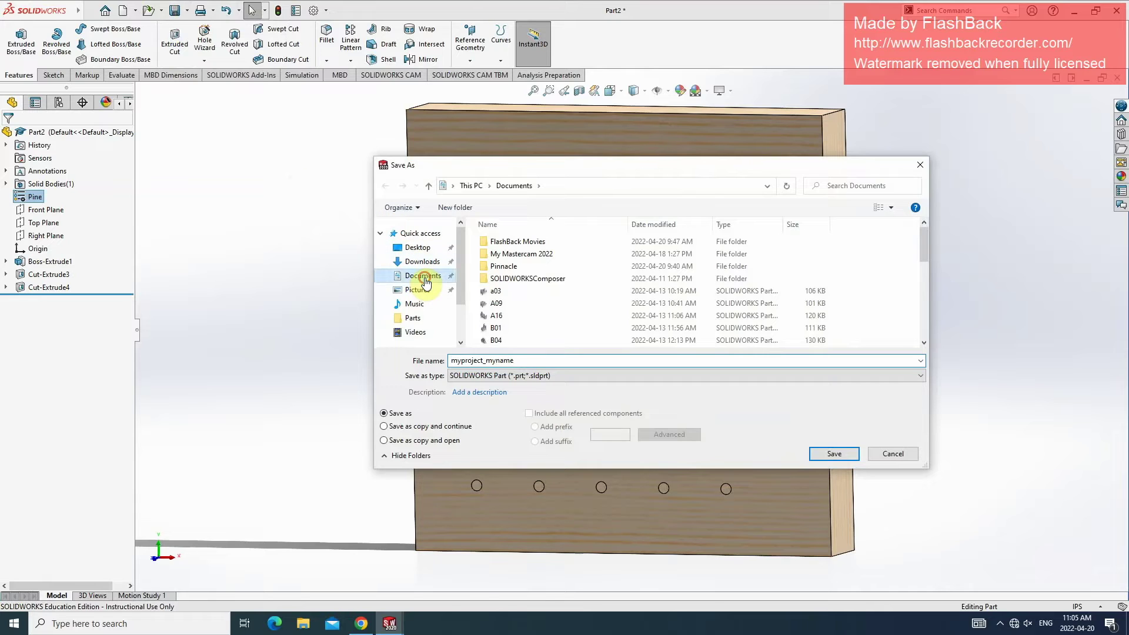
{"action": "left_click", "coordinate": [846, 456]}
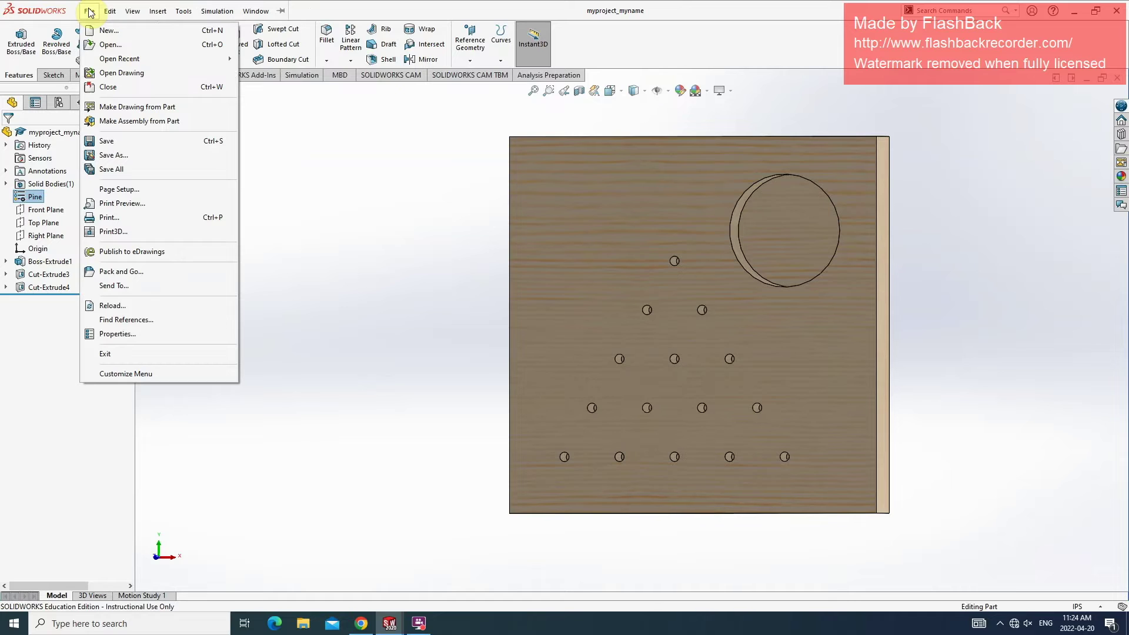
{"action": "mouse_move", "coordinate": [107, 11]}
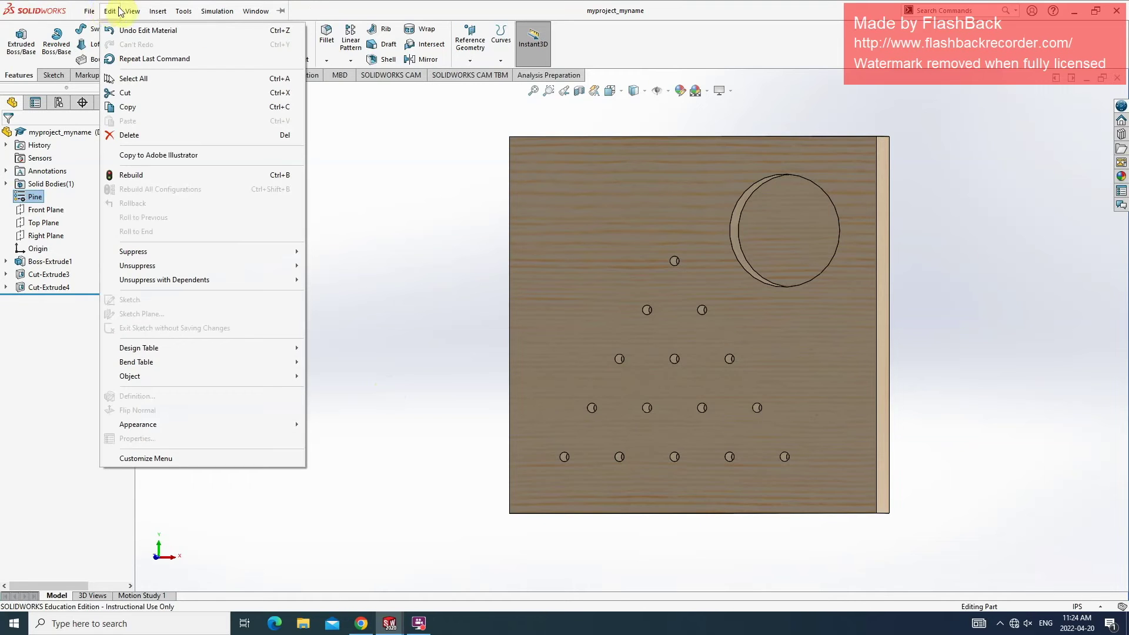
Transfer the finished plate from SOLIDWORKS to Mastercam with MastercamDirect, keeping the preset import options, and dismiss the file-open prompt
{"action": "mouse_move", "coordinate": [145, 13]}
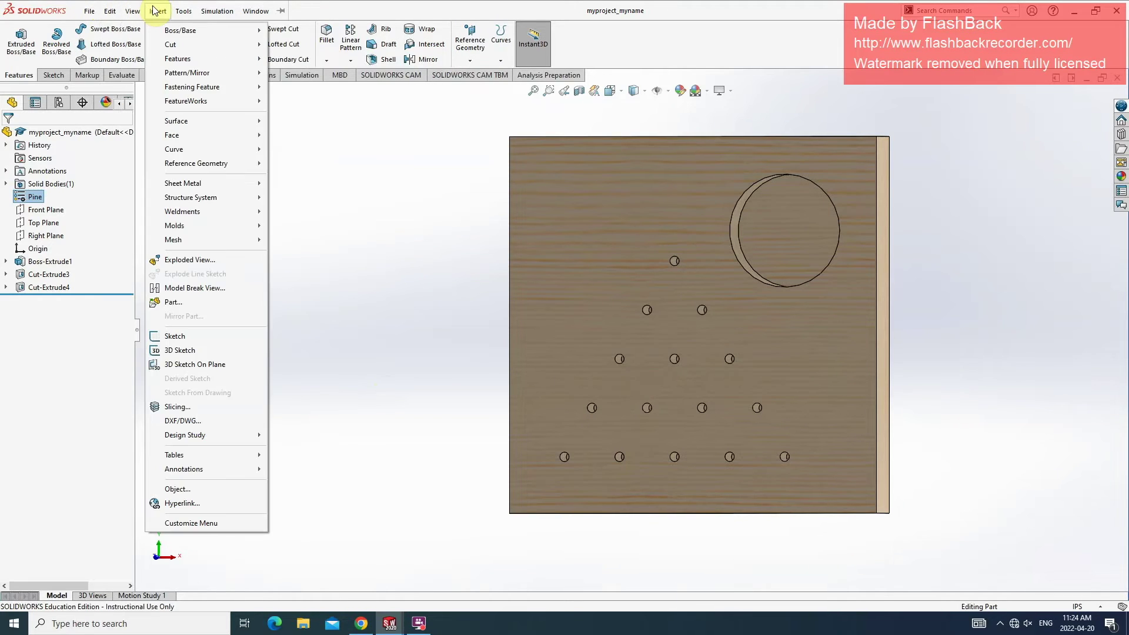
{"action": "left_click", "coordinate": [183, 10]}
{"action": "left_click", "coordinate": [183, 11]}
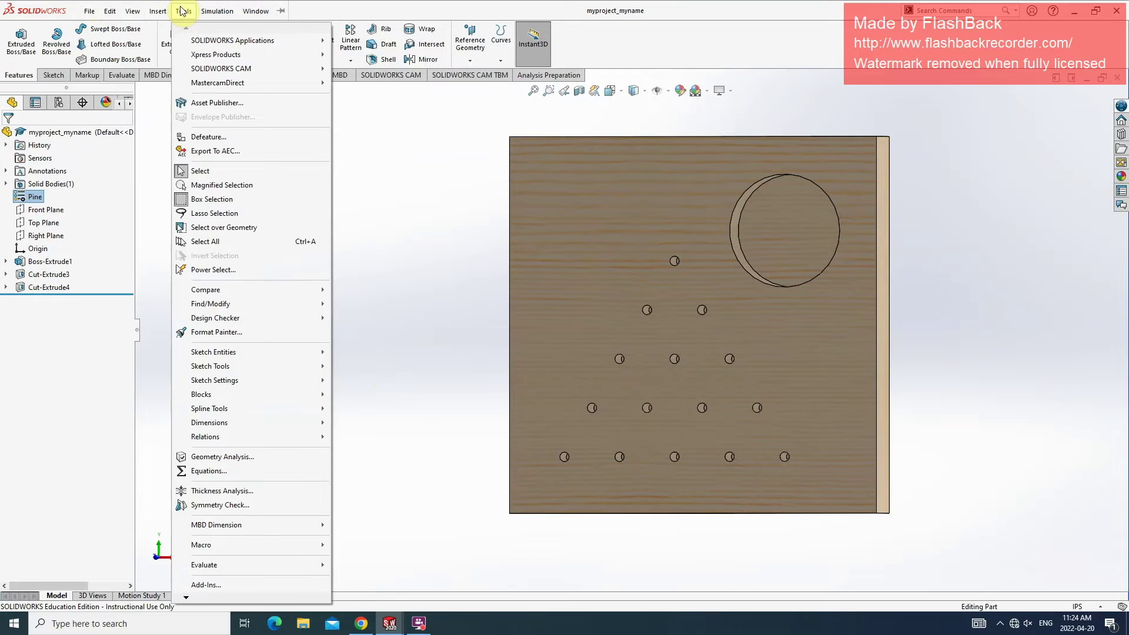
{"action": "left_click", "coordinate": [379, 166]}
{"action": "left_click", "coordinate": [178, 13]}
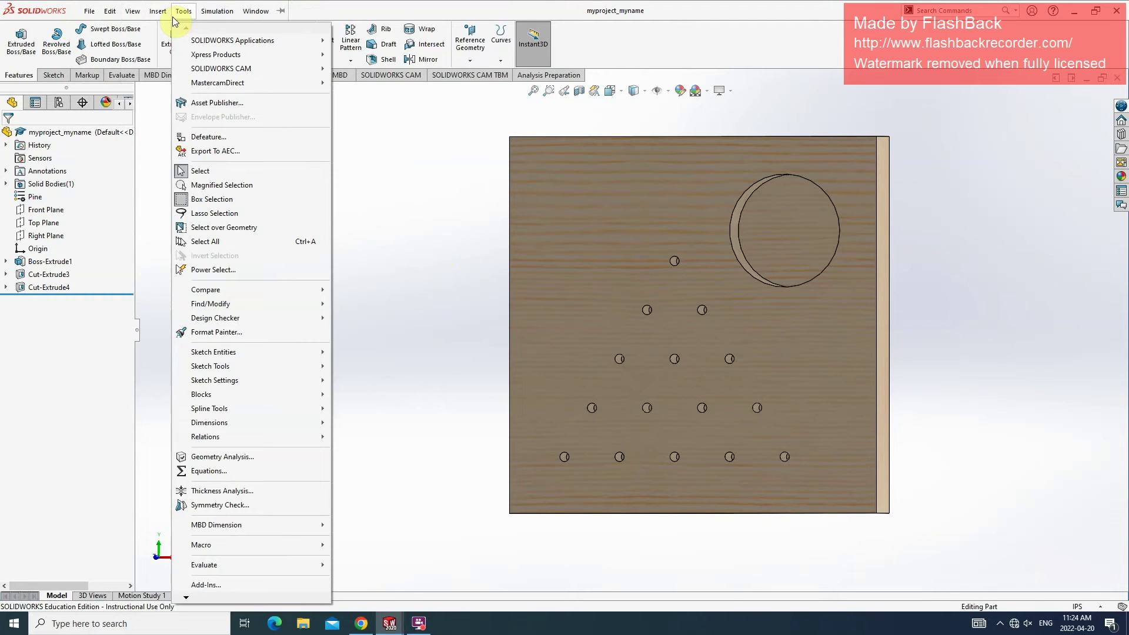
{"action": "mouse_move", "coordinate": [233, 87]}
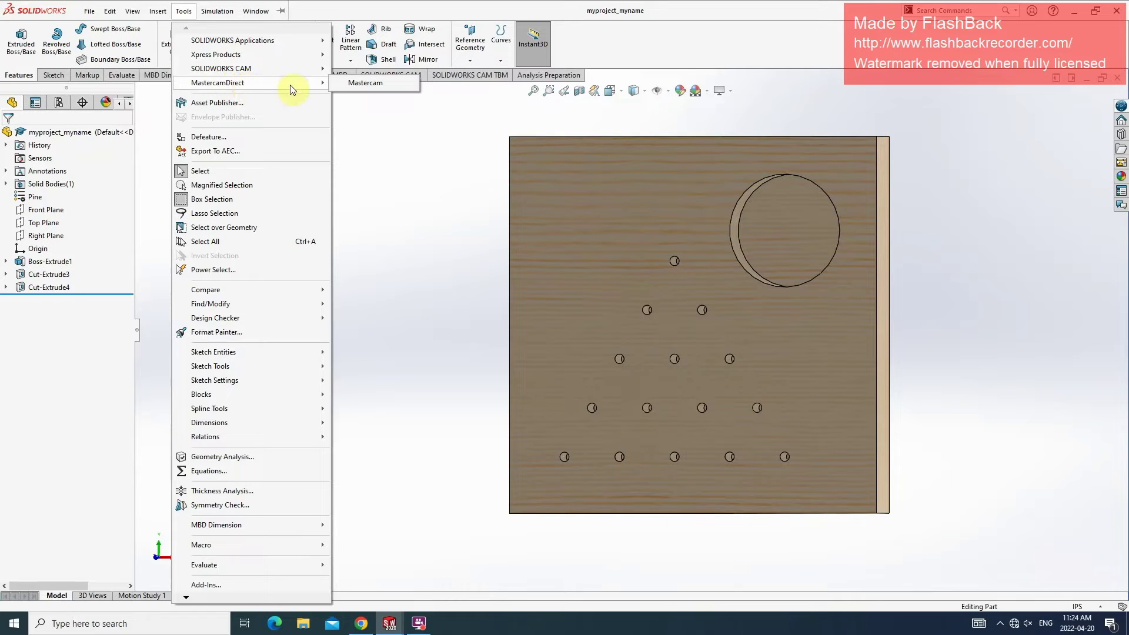
{"action": "left_click", "coordinate": [372, 85]}
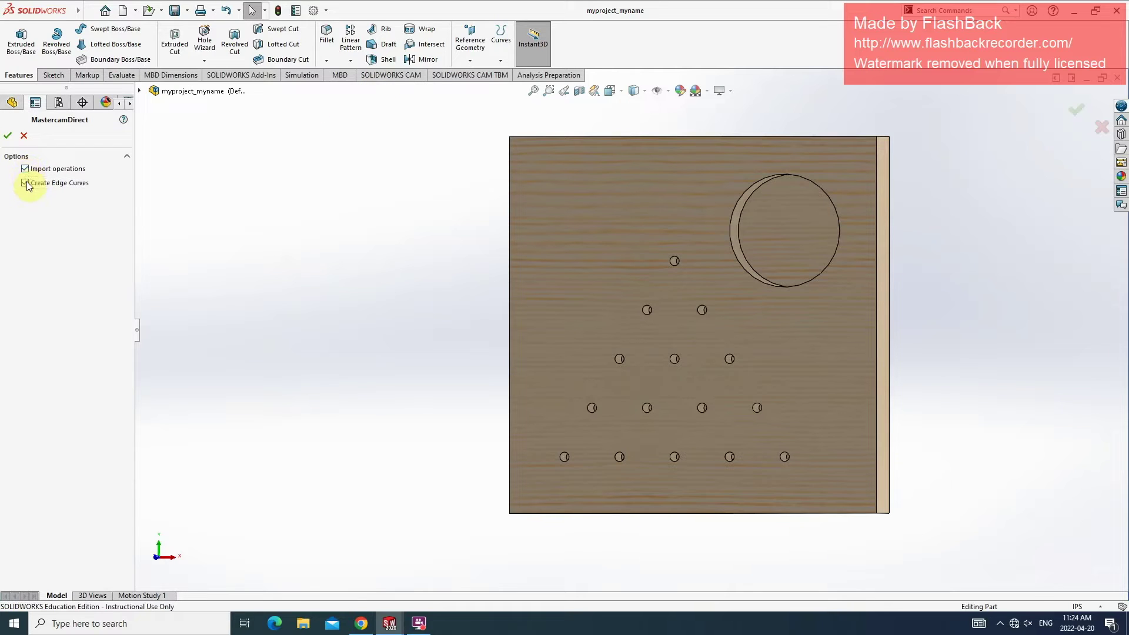
{"action": "left_click", "coordinate": [7, 136]}
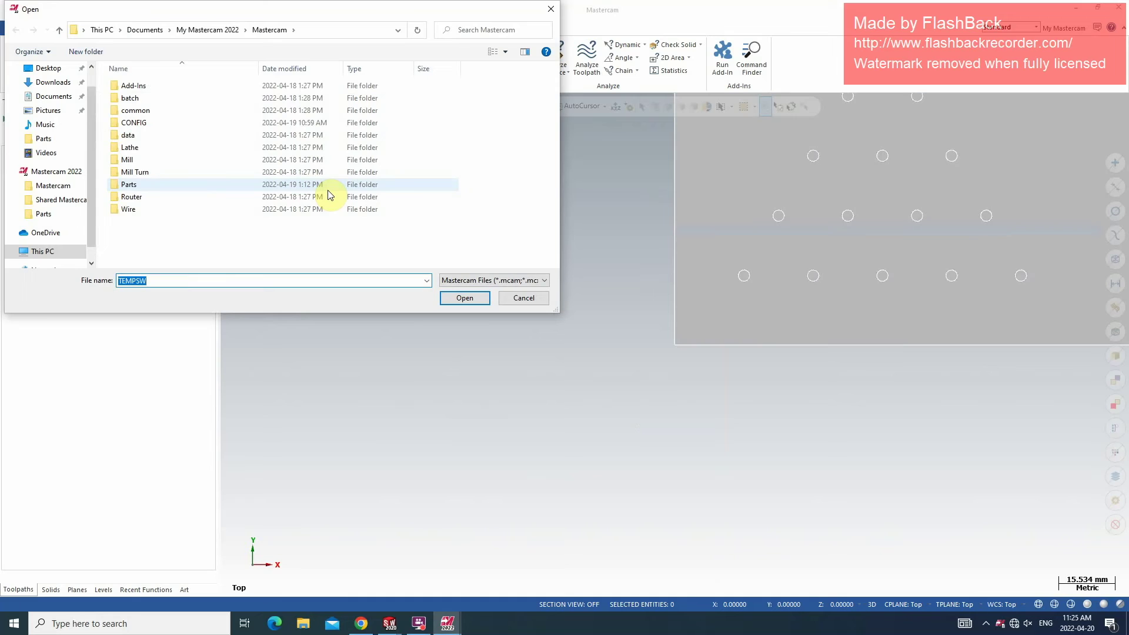
{"action": "left_click", "coordinate": [532, 298]}
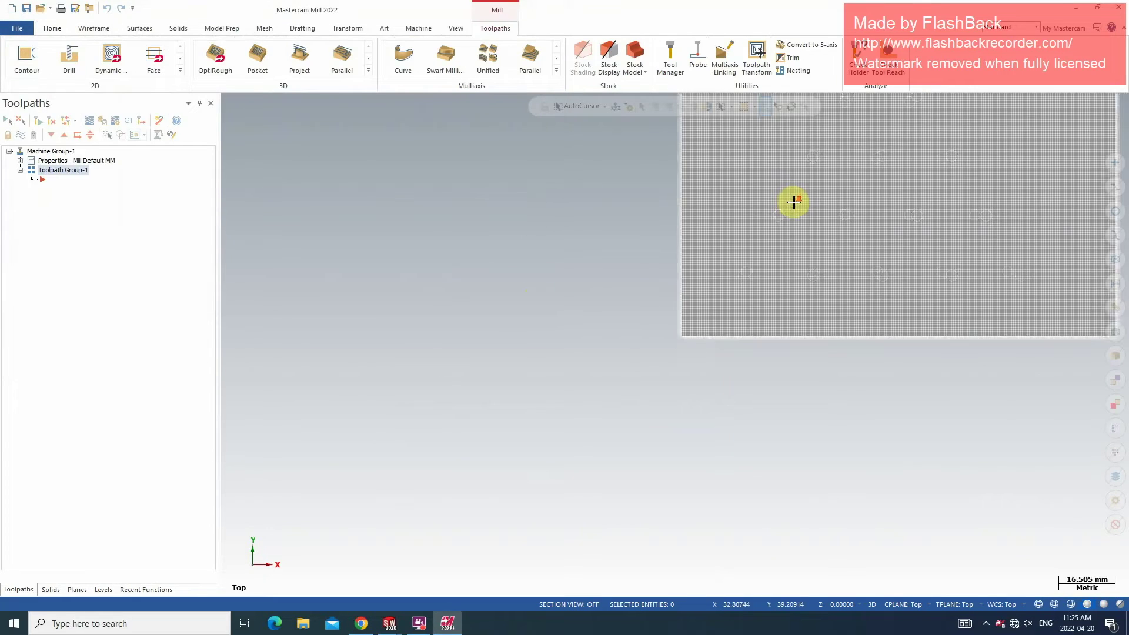
Switch the system configuration to the inch file mcamx.config, scale the current part to inches, and fit the part to the view
{"action": "scroll", "coordinate": [794, 202], "scroll_direction": "down", "scroll_amount": 4}
{"action": "scroll", "coordinate": [873, 152], "scroll_direction": "down", "scroll_amount": 3}
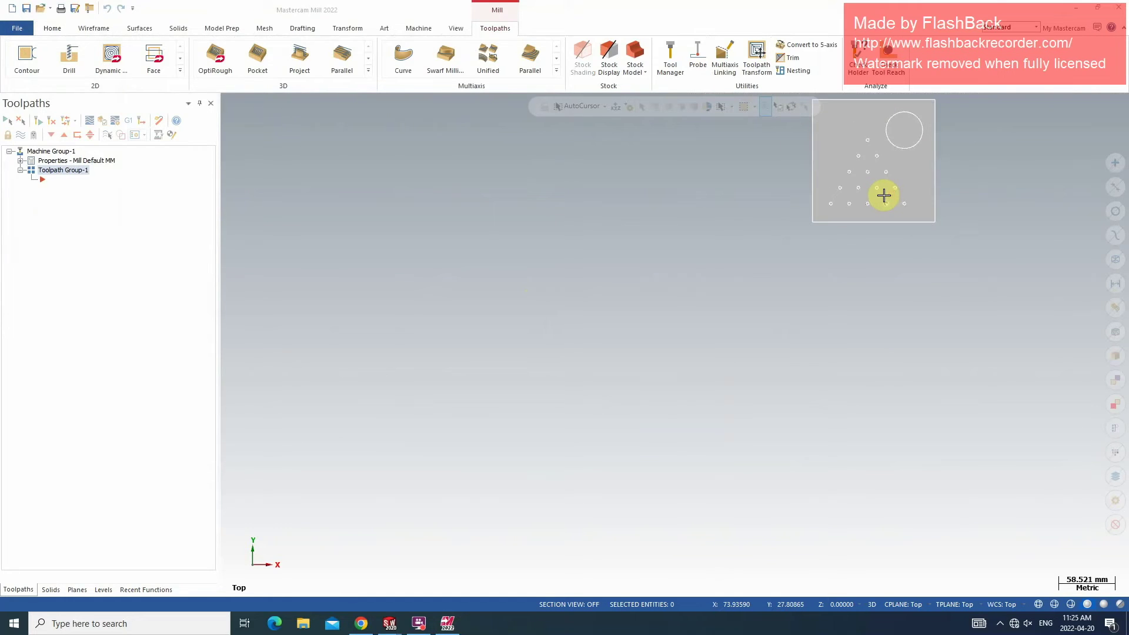
{"action": "right_click", "coordinate": [726, 197]}
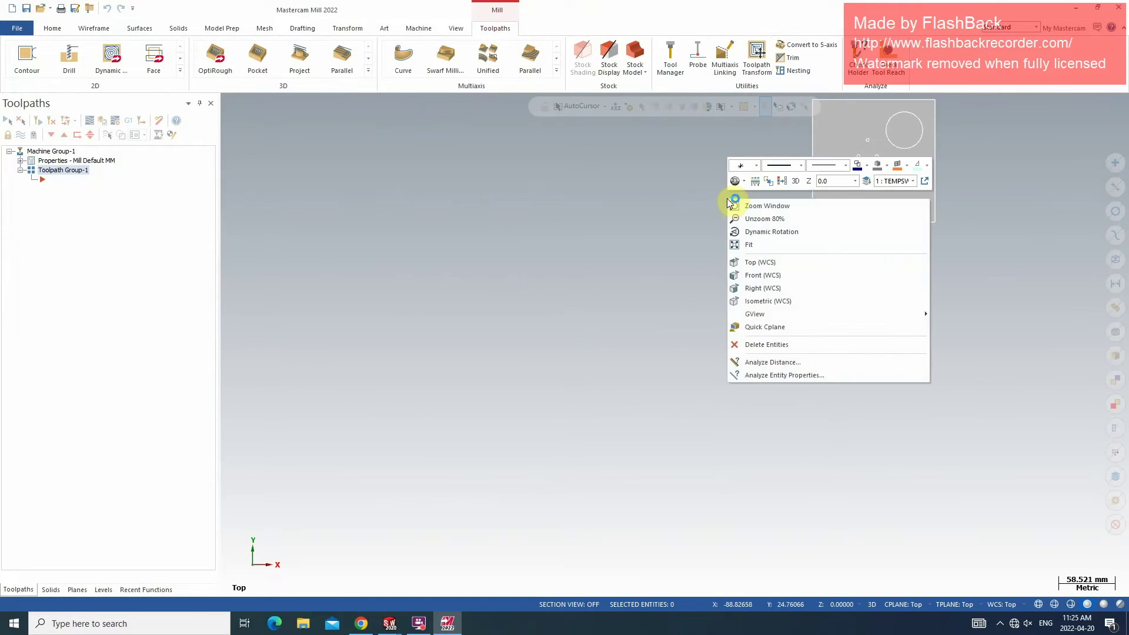
{"action": "left_click", "coordinate": [779, 245]}
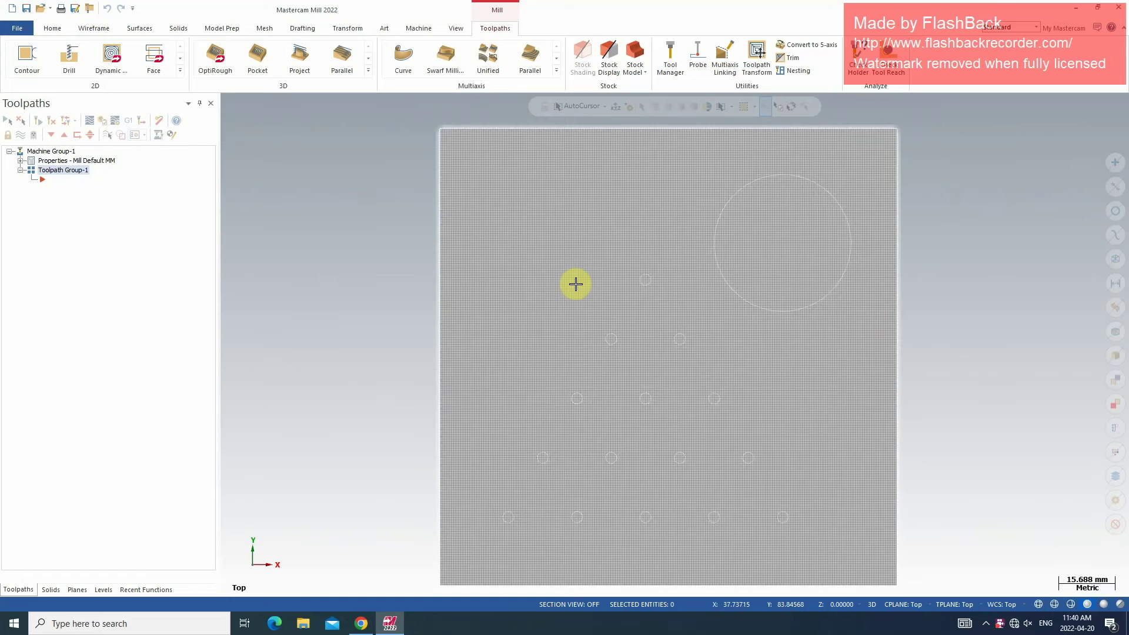
{"action": "left_click", "coordinate": [17, 27]}
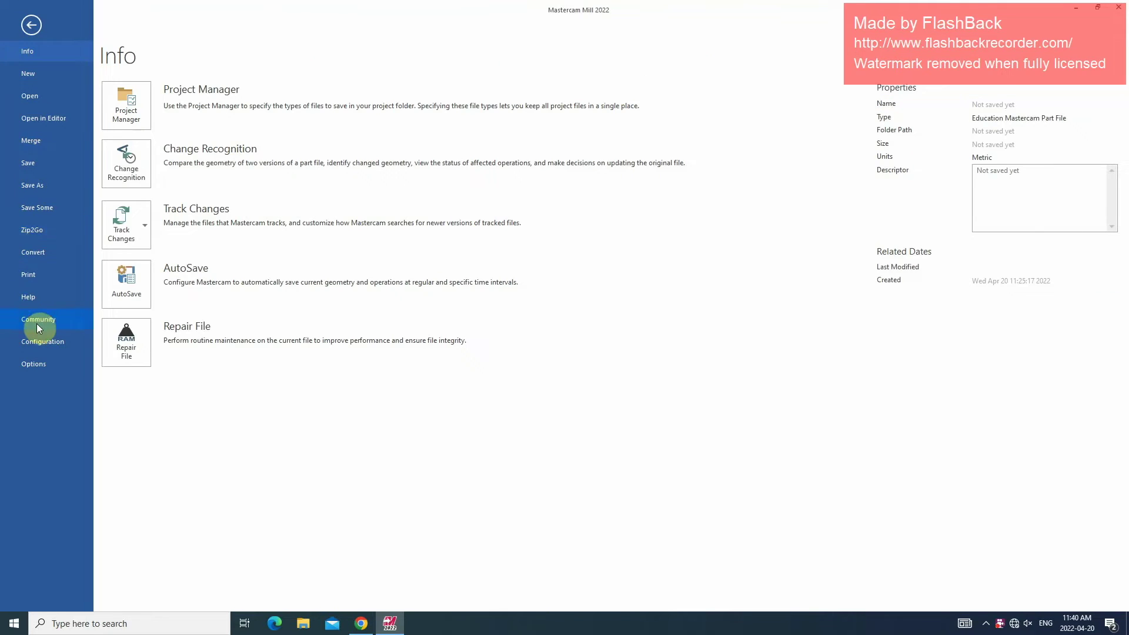
{"action": "left_click", "coordinate": [41, 342]}
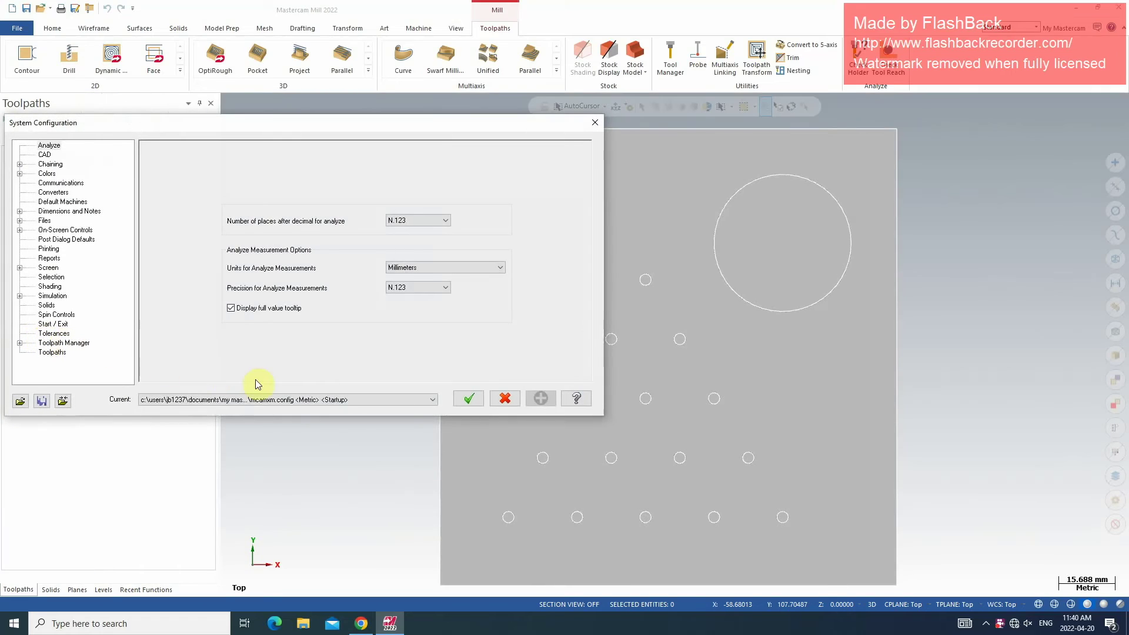
{"action": "left_click", "coordinate": [411, 400]}
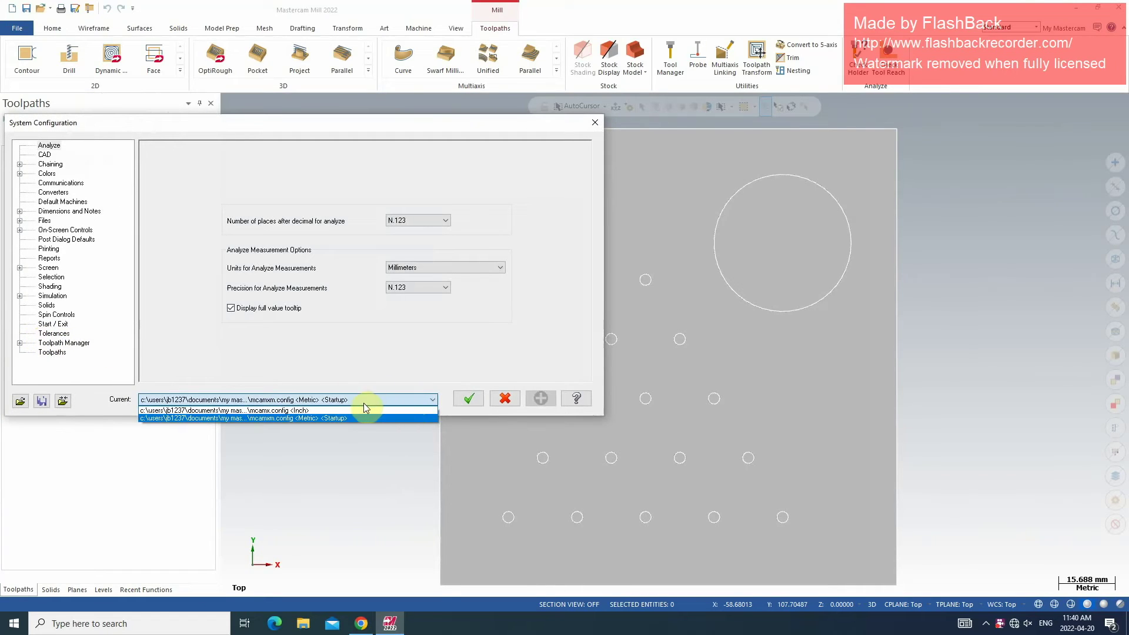
{"action": "left_click", "coordinate": [332, 411]}
{"action": "left_click", "coordinate": [339, 309]}
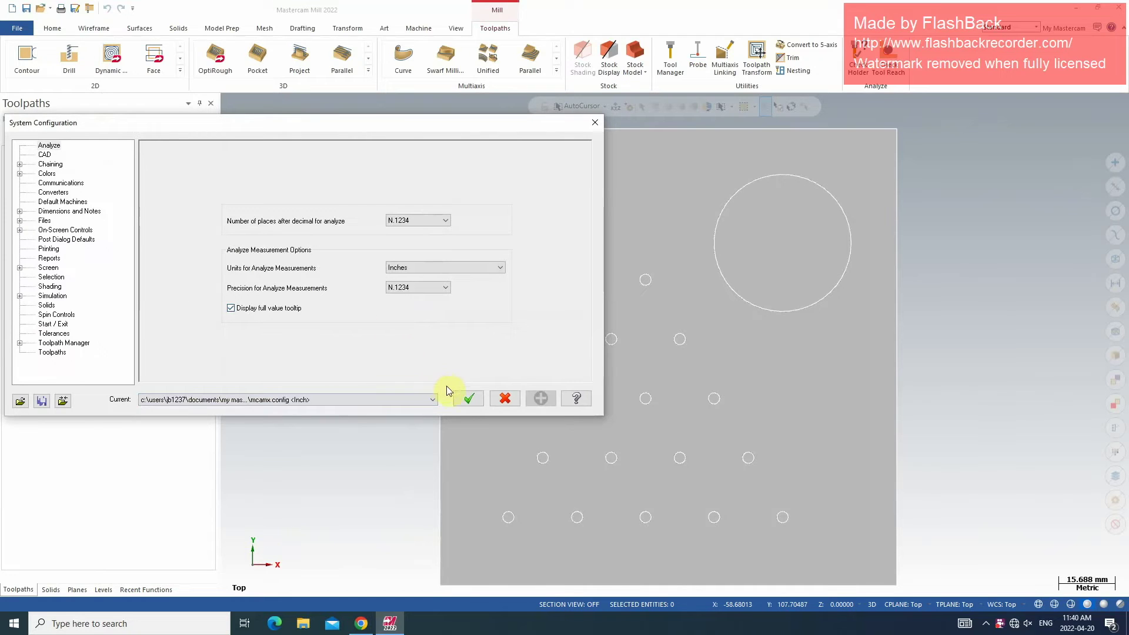
{"action": "left_click", "coordinate": [464, 398]}
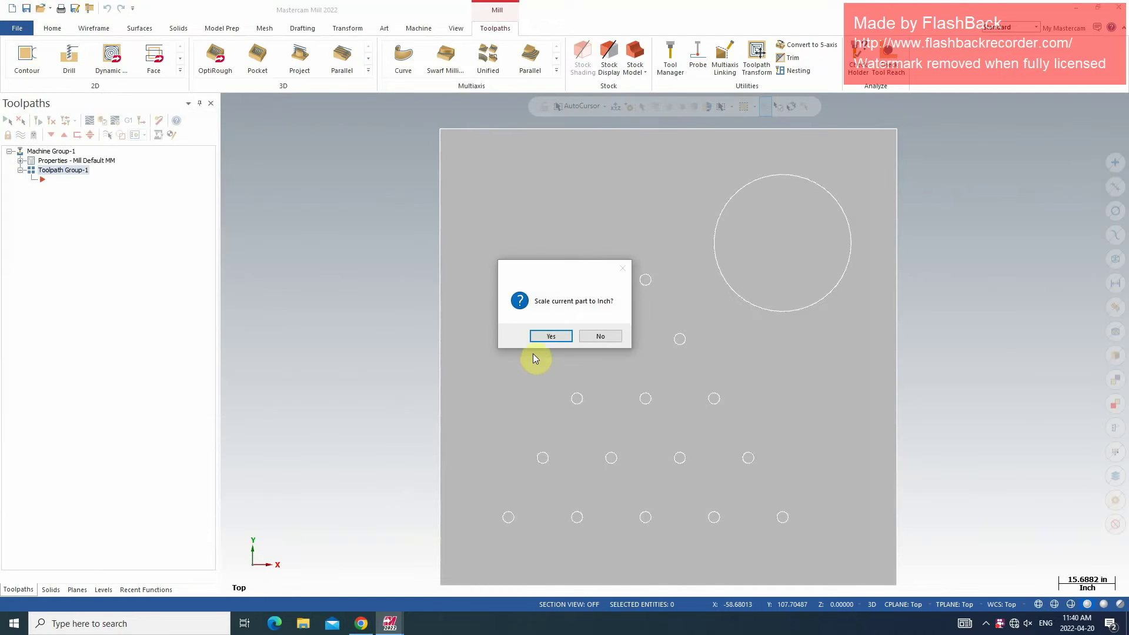
{"action": "left_click", "coordinate": [550, 337]}
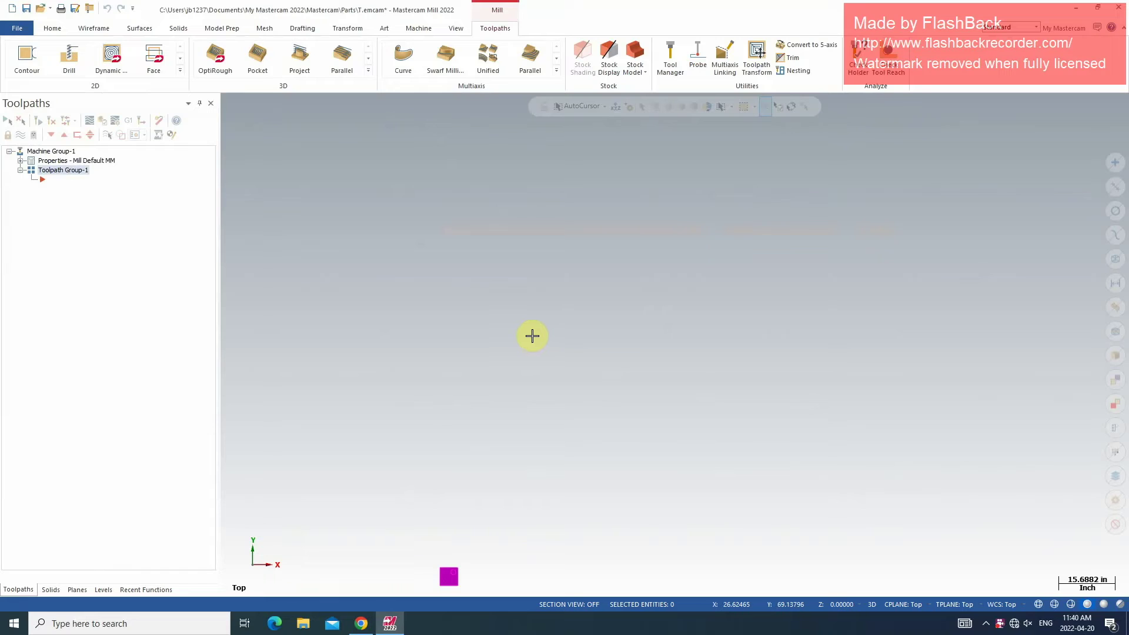
{"action": "right_click", "coordinate": [506, 492]}
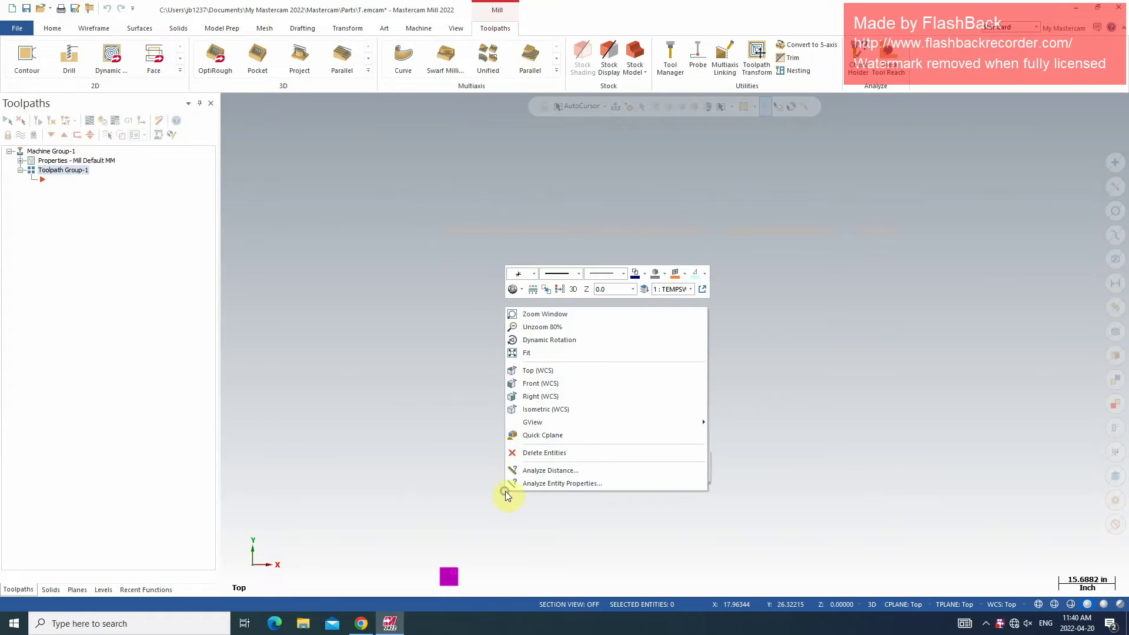
{"action": "left_click", "coordinate": [529, 352]}
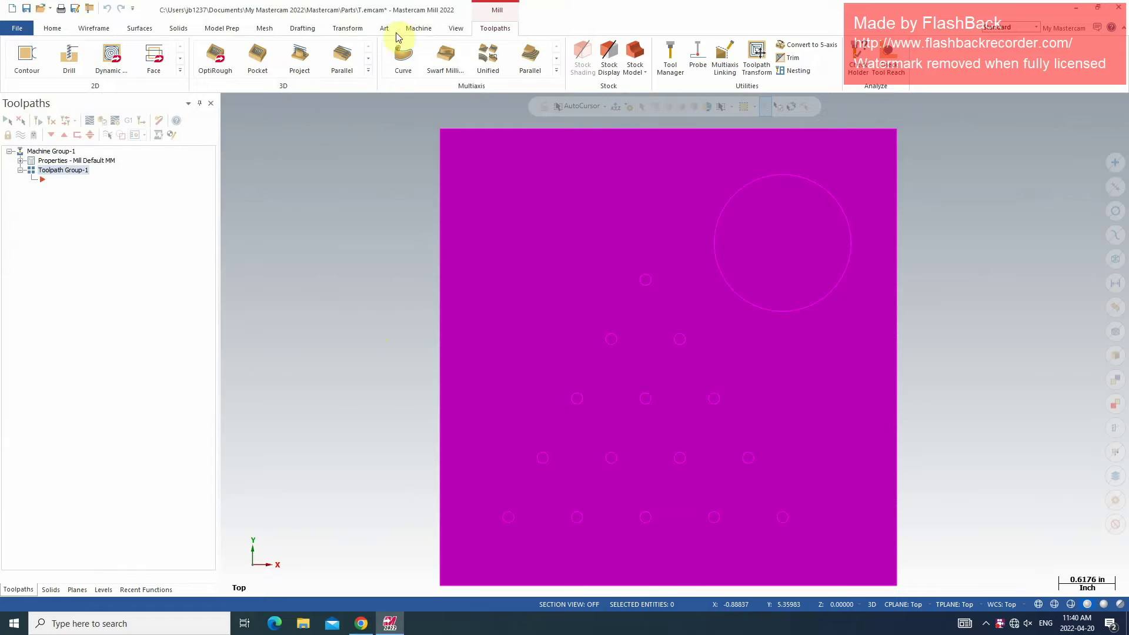
Add the LARKEN CAMTOOL ROUTER machine definition and delete the default mill group, Machine Group-1
{"action": "left_click", "coordinate": [418, 28]}
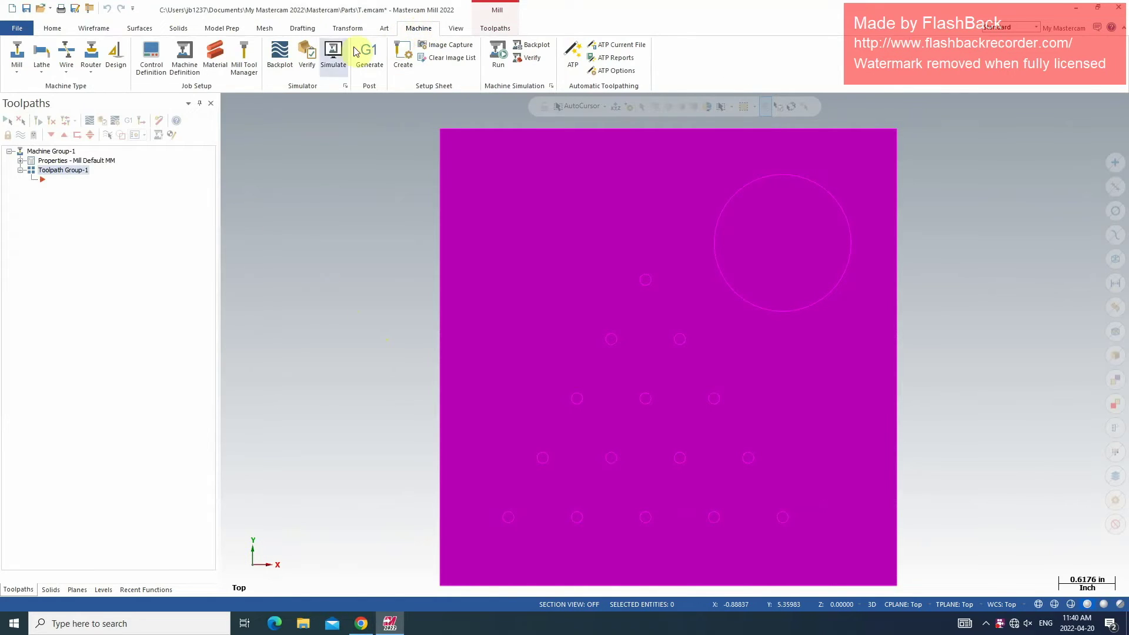
{"action": "left_click", "coordinate": [91, 59]}
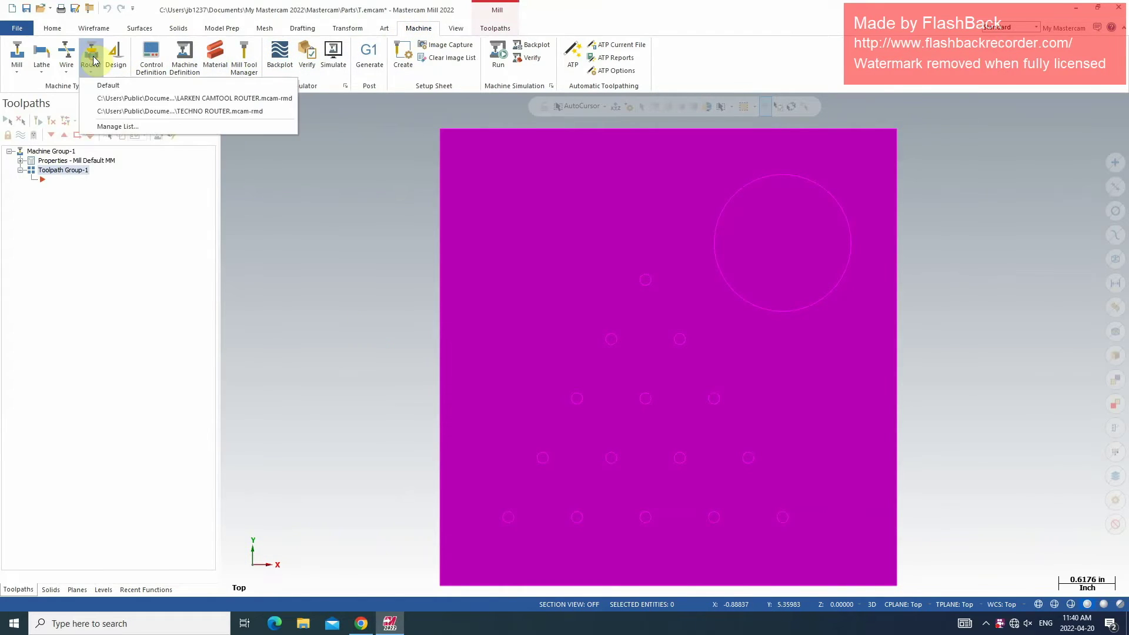
{"action": "left_click", "coordinate": [124, 100]}
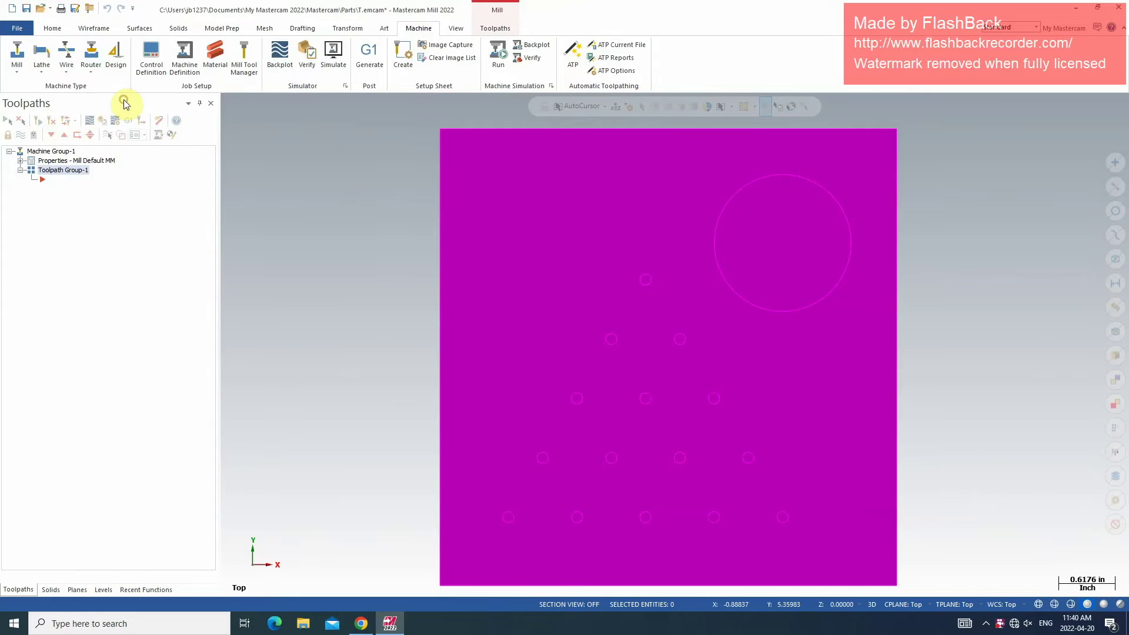
{"action": "left_click", "coordinate": [63, 154]}
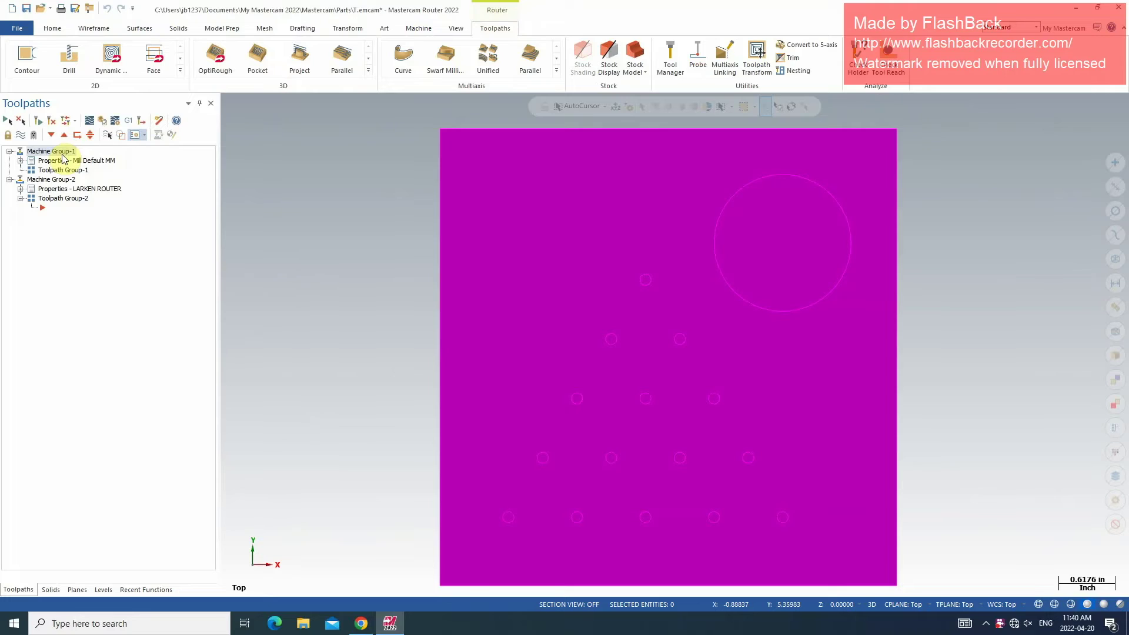
{"action": "key", "text": "Delete"}
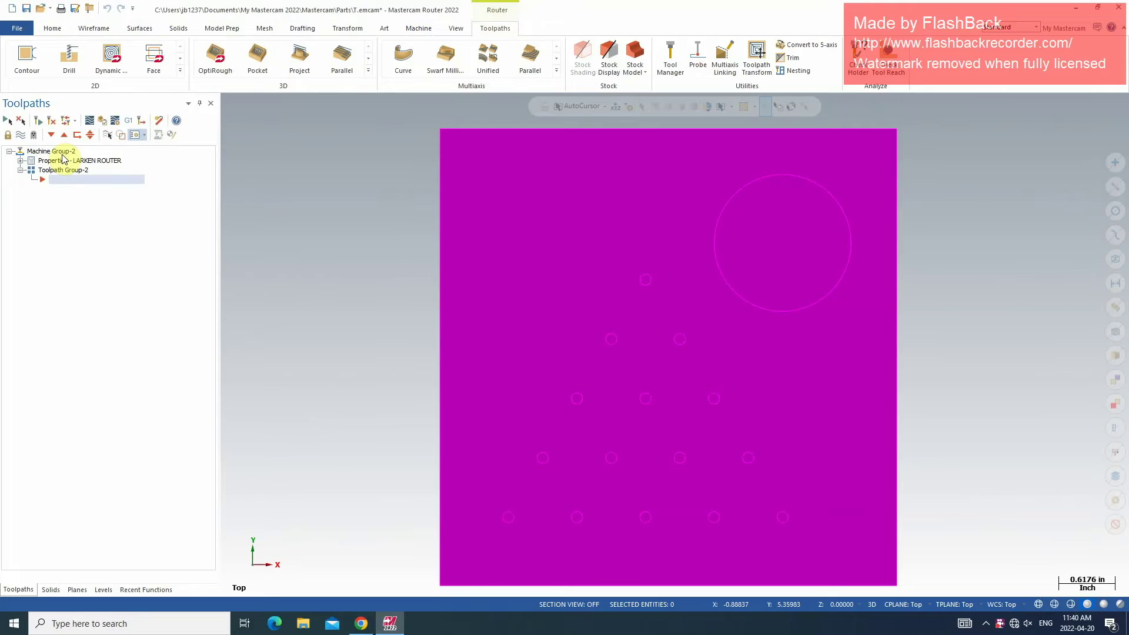
Define displayed rectangular stock of 5 x 5 x 0.75 in from all entities, with its origin at the top face's lower-left corner
{"action": "left_click", "coordinate": [21, 161]}
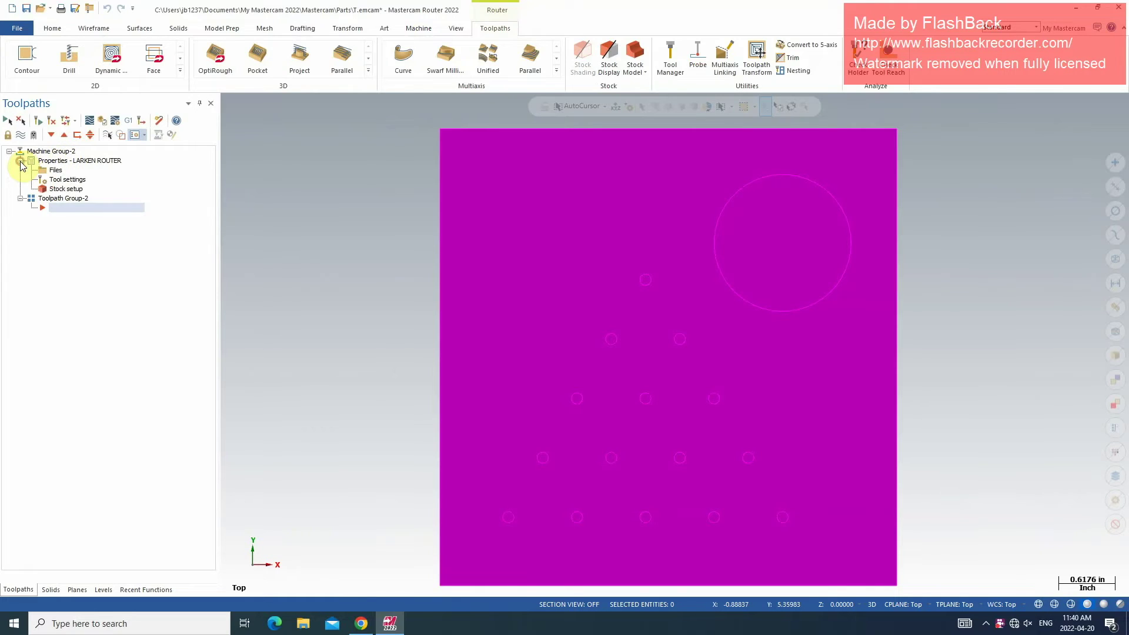
{"action": "left_click", "coordinate": [56, 170]}
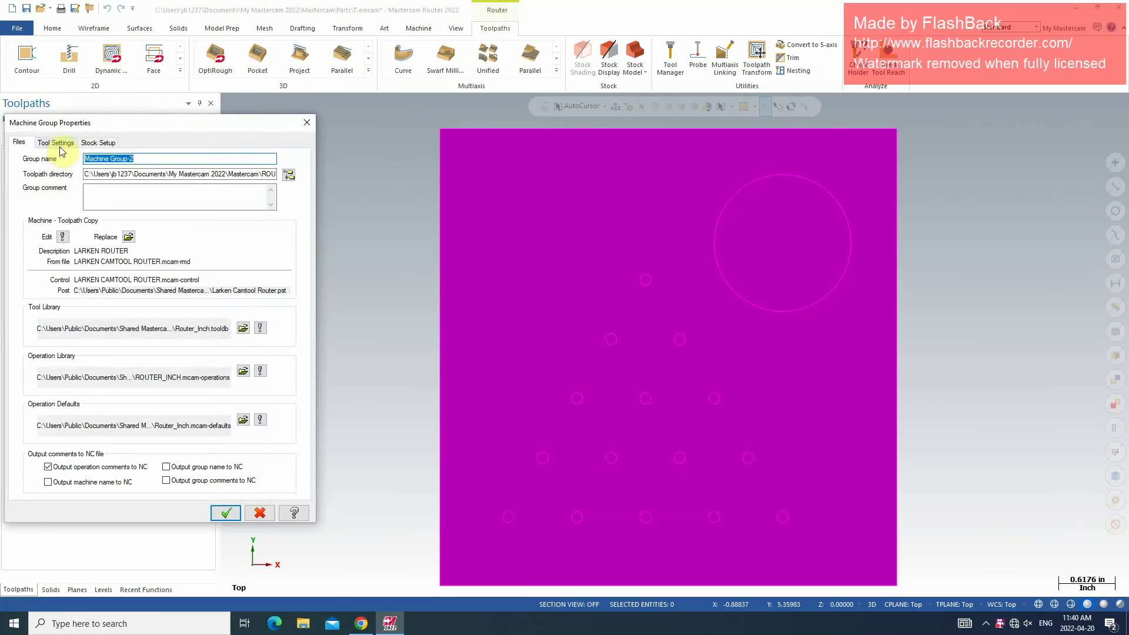
{"action": "left_click", "coordinate": [59, 144]}
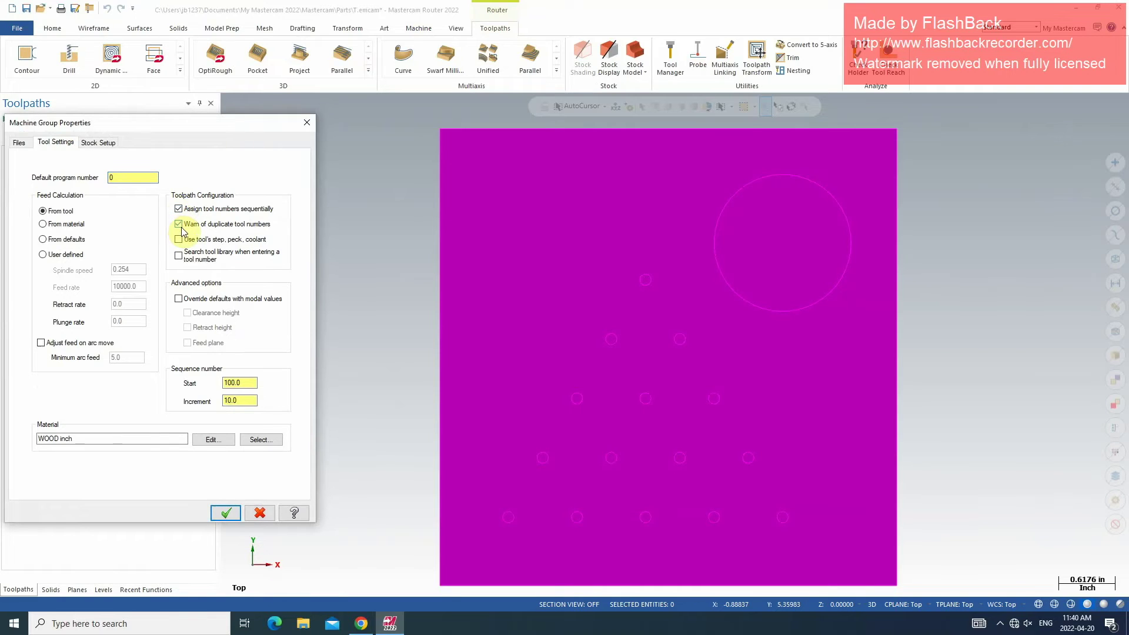
{"action": "left_click", "coordinate": [109, 147]}
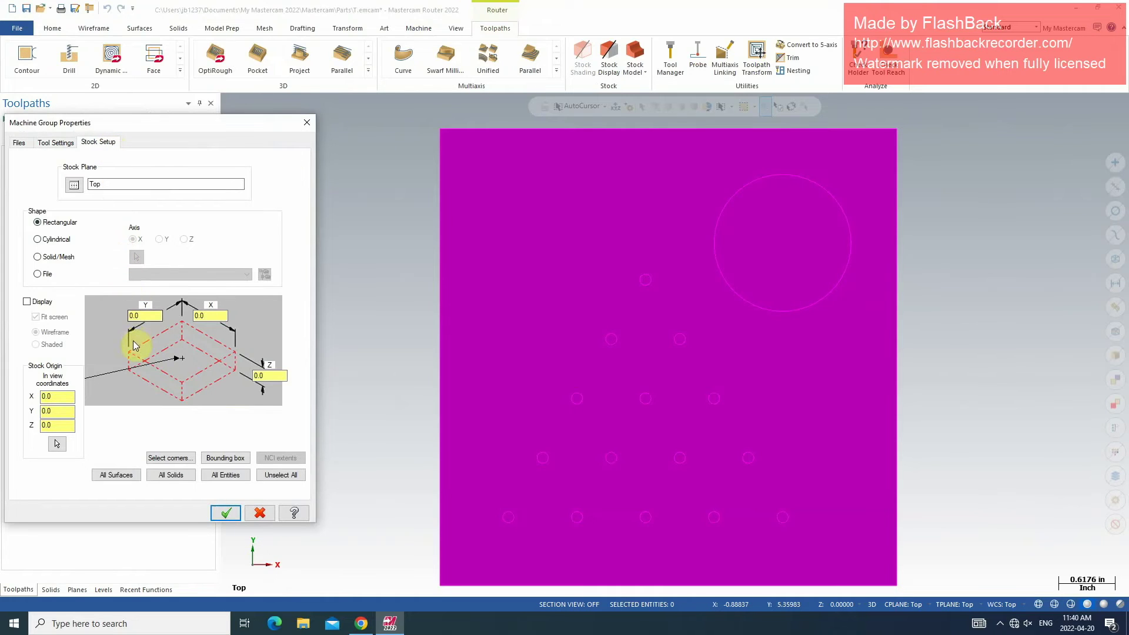
{"action": "left_click", "coordinate": [129, 357]}
{"action": "left_click", "coordinate": [216, 476]}
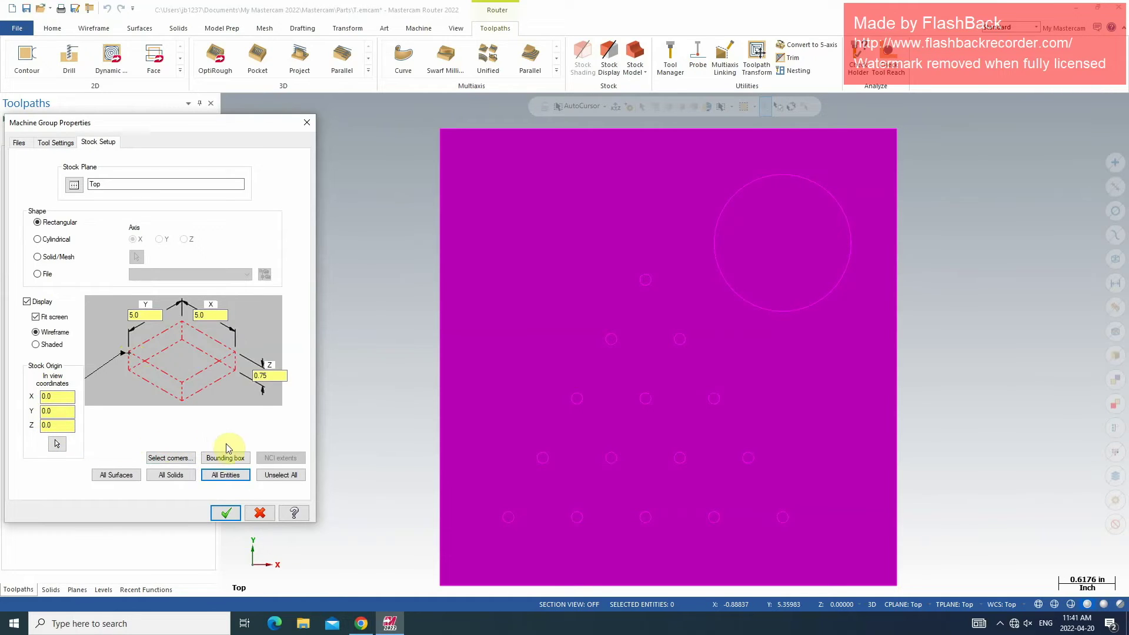
{"action": "left_click", "coordinate": [229, 512]}
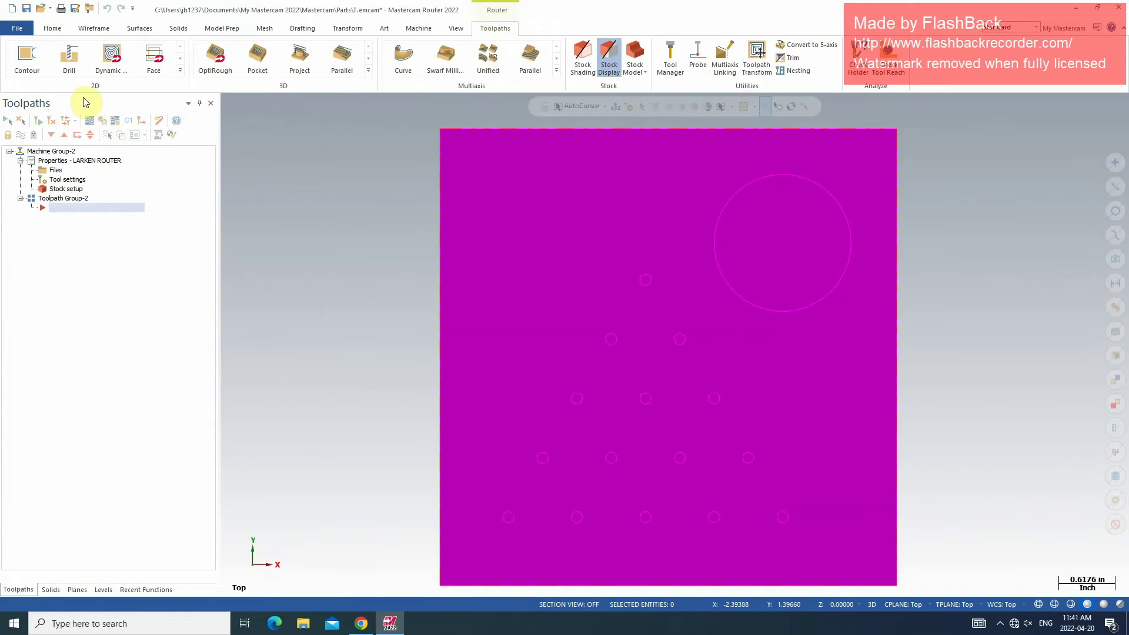
Start a Drill toolpath on all 15 small holes of the triangular array, sorted in X Zig+ Y- order
{"action": "left_click", "coordinate": [77, 66]}
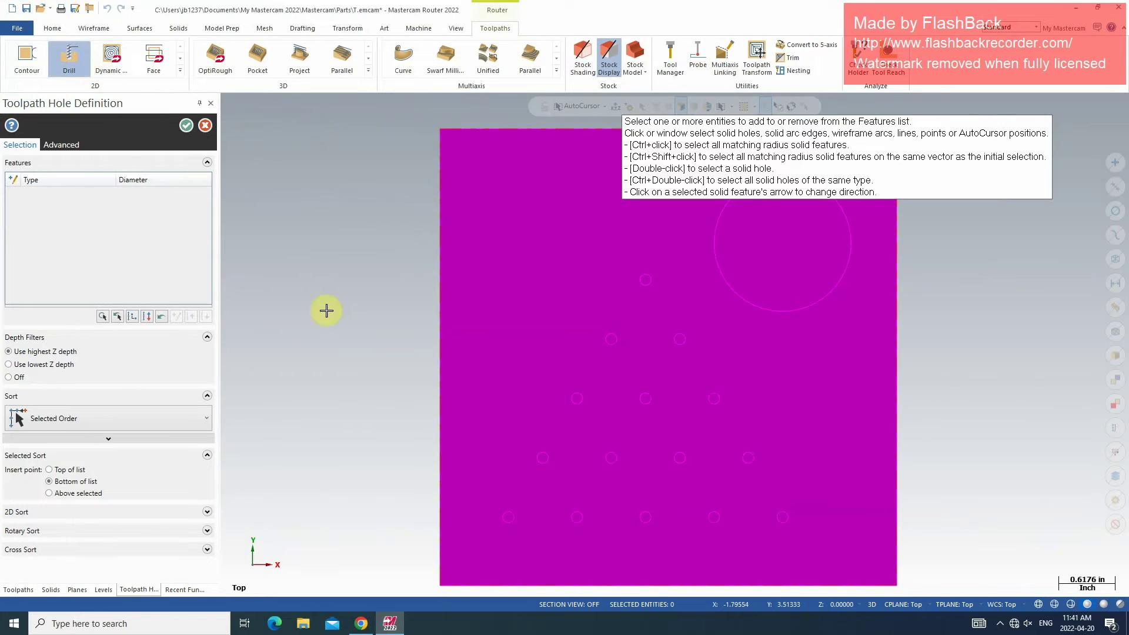
{"action": "left_click", "coordinate": [509, 518]}
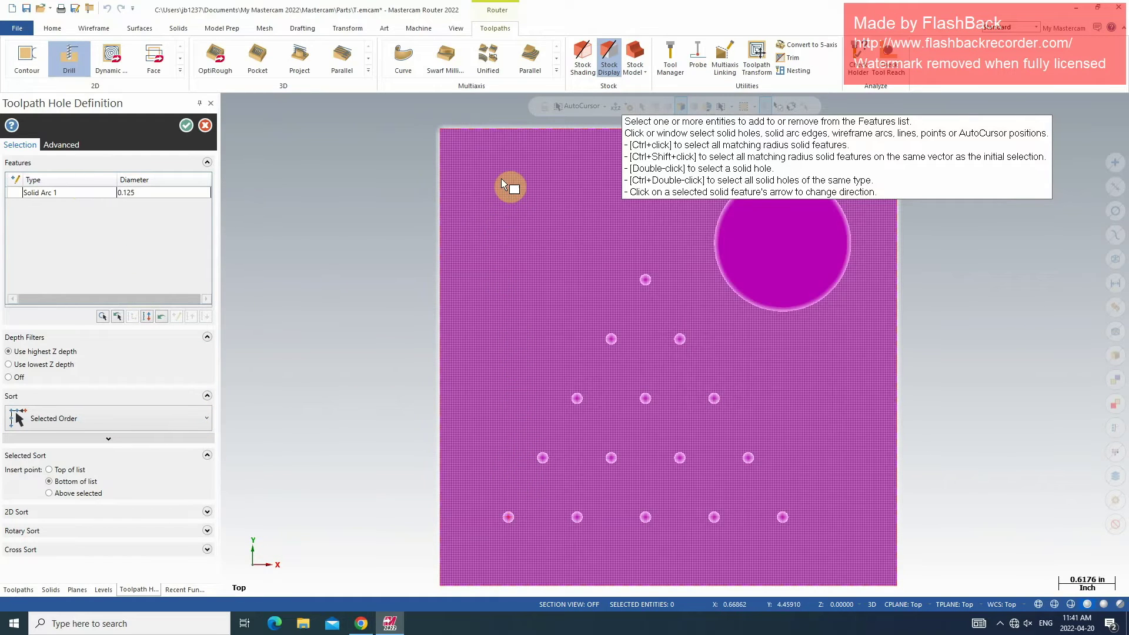
{"action": "left_click_drag", "start_coordinate": [485, 207], "coordinate": [819, 547]}
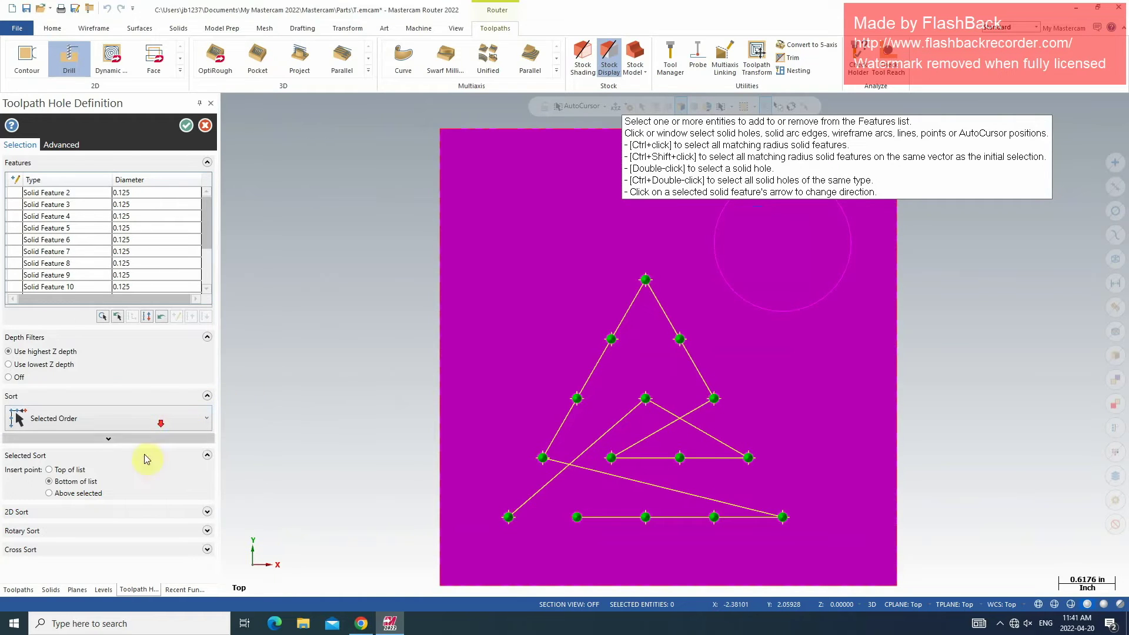
{"action": "left_click", "coordinate": [61, 419]}
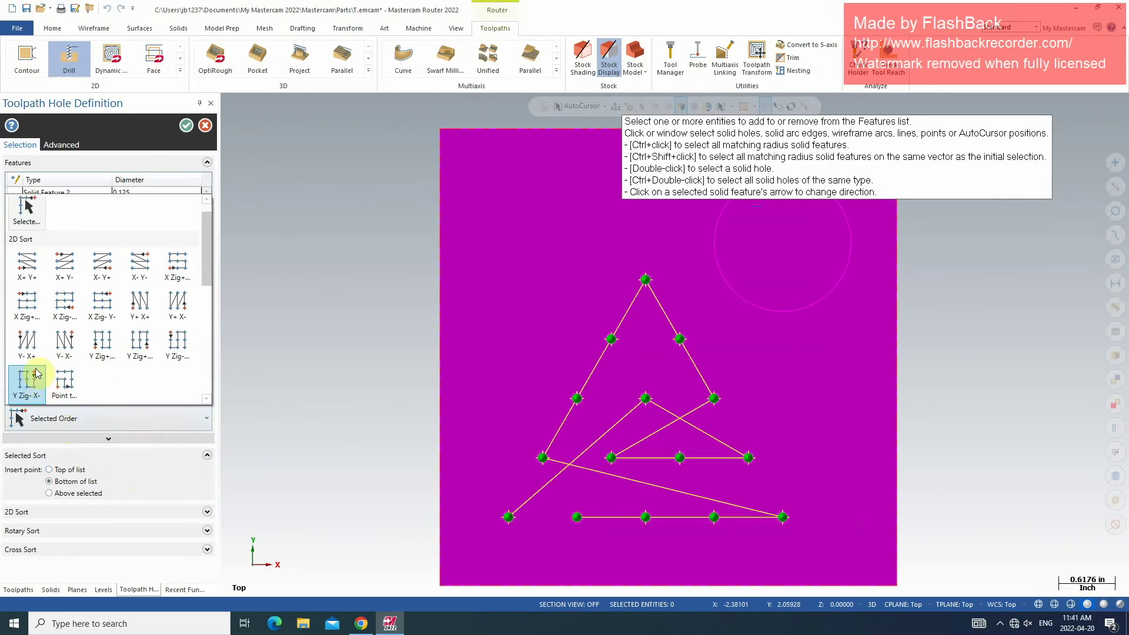
{"action": "left_click", "coordinate": [27, 319]}
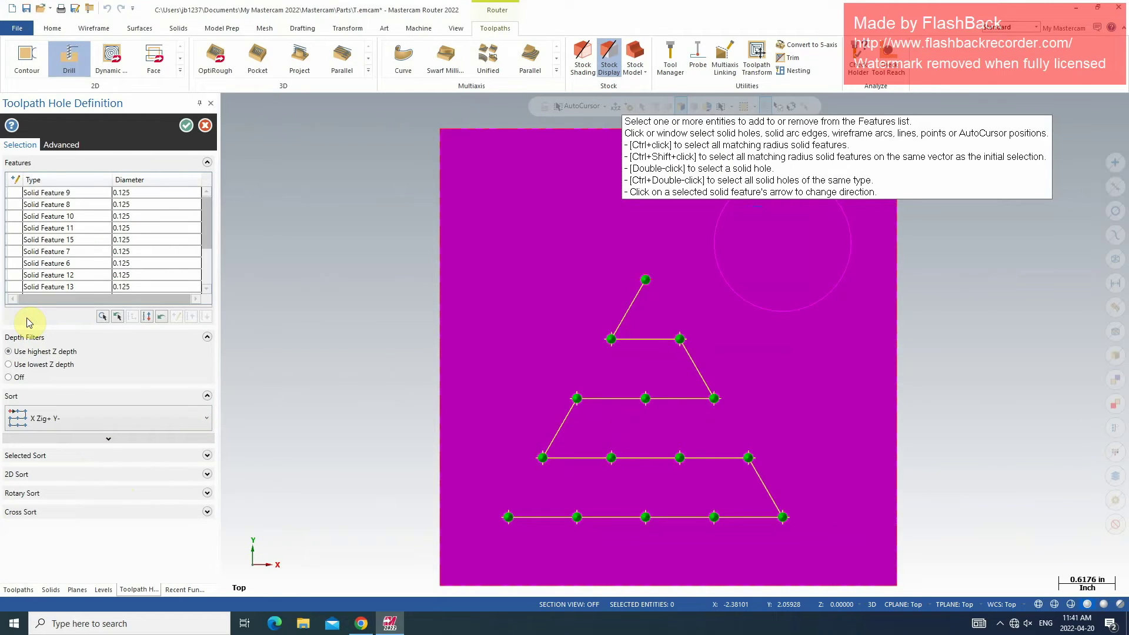
{"action": "left_click", "coordinate": [186, 127]}
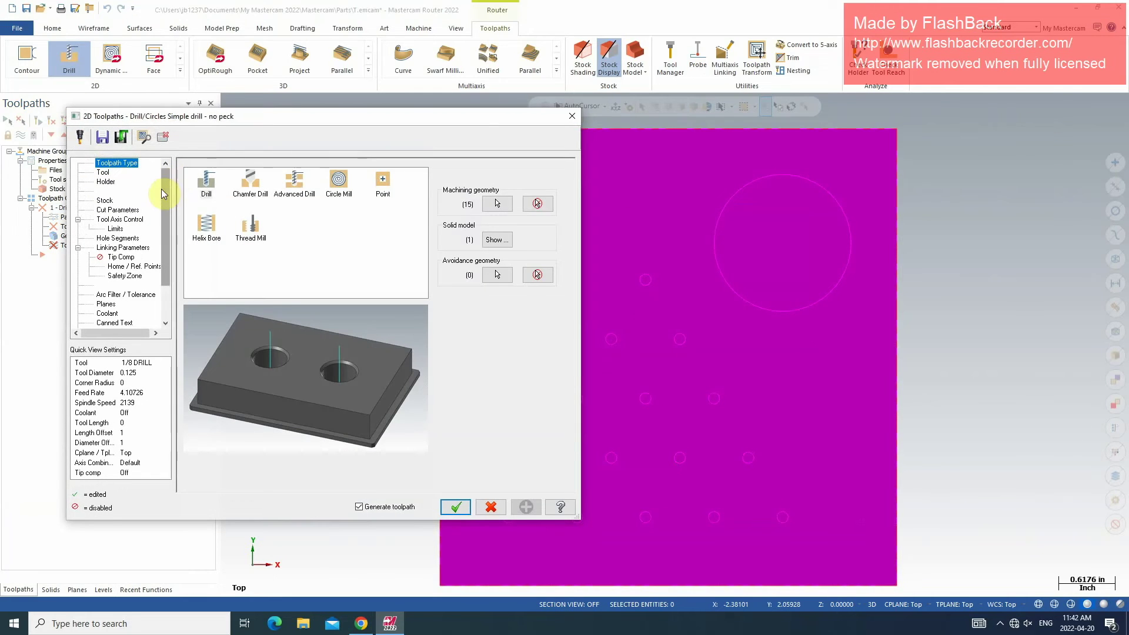
Assign the 1/8 STRAIGHT BIT from the Router_Inch tool library to the drill toolpath
{"action": "left_click", "coordinate": [104, 173]}
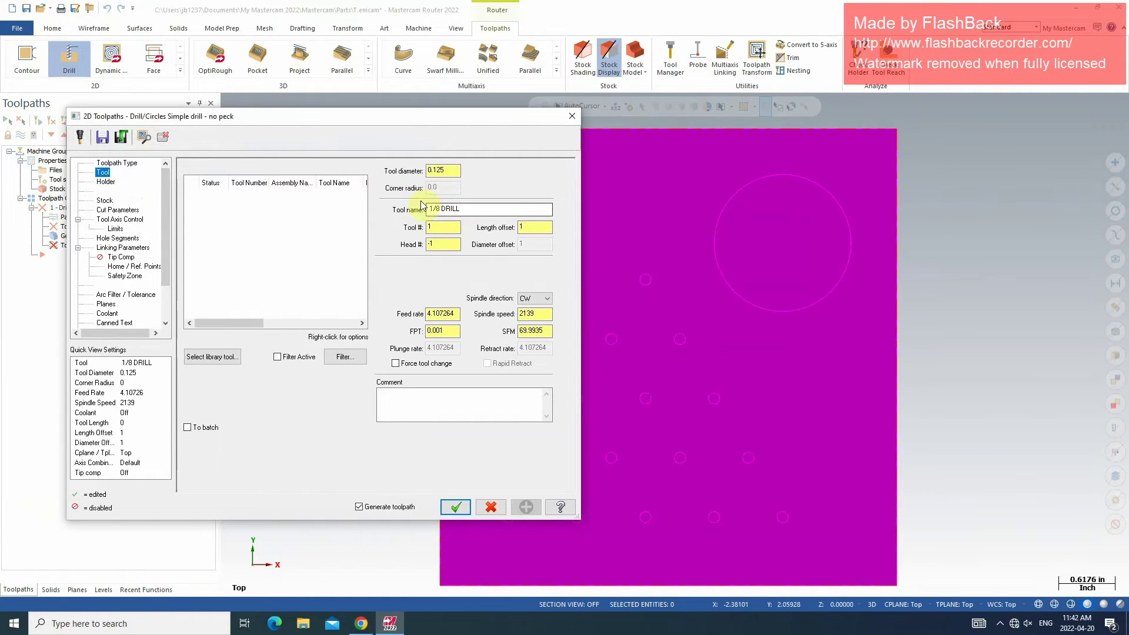
{"action": "left_click", "coordinate": [224, 359]}
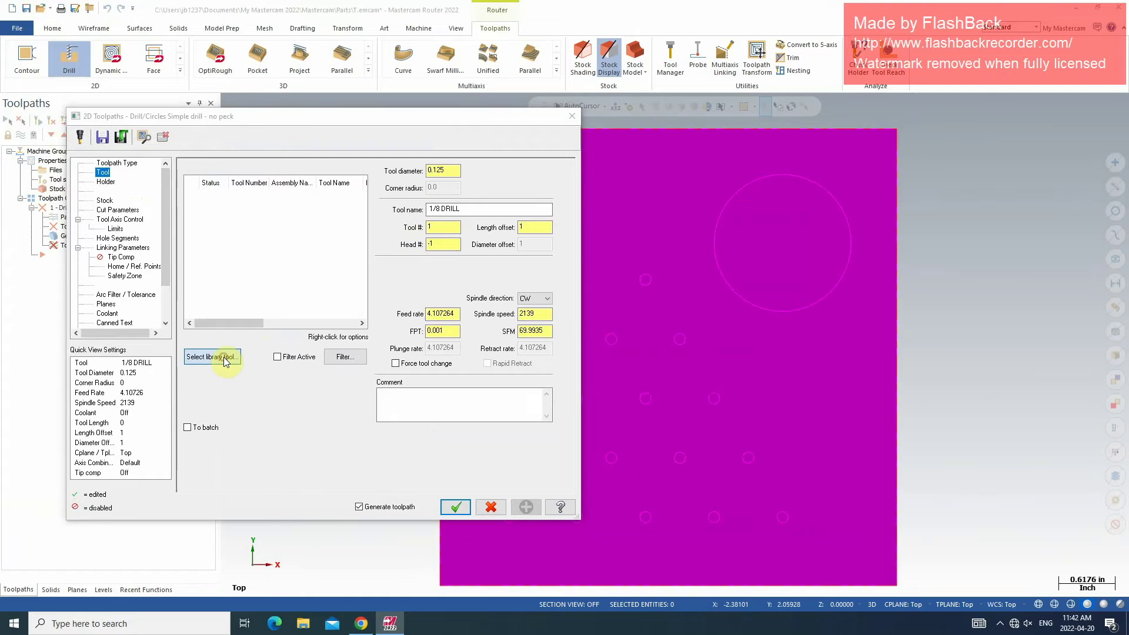
{"action": "scroll", "coordinate": [206, 303], "scroll_direction": "down", "scroll_amount": 10}
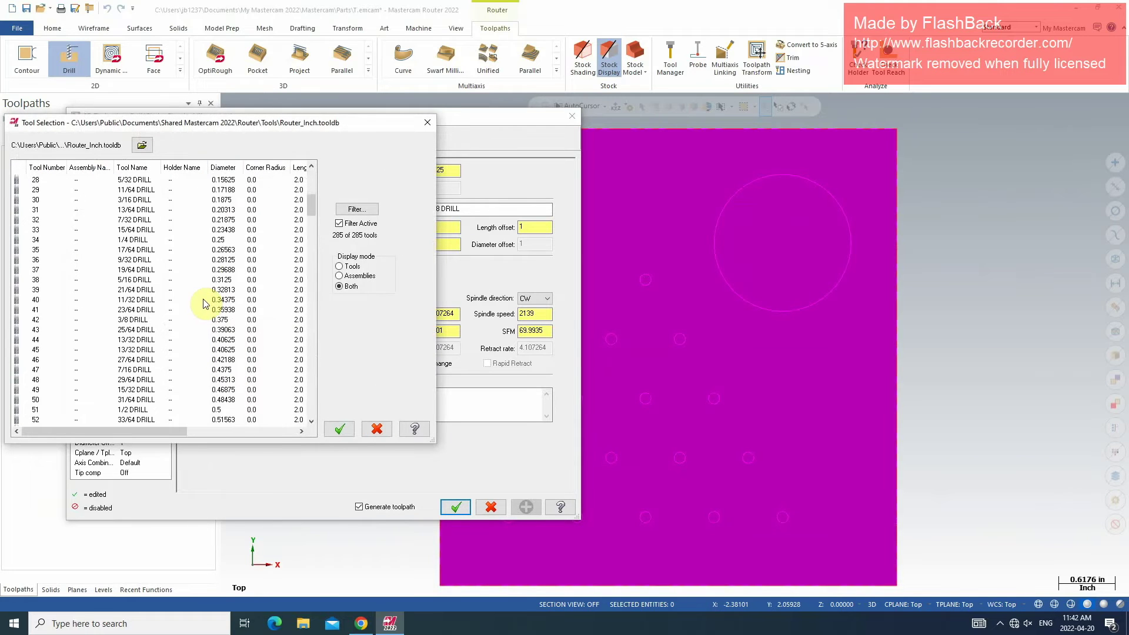
{"action": "scroll", "coordinate": [203, 305], "scroll_direction": "down", "scroll_amount": 20}
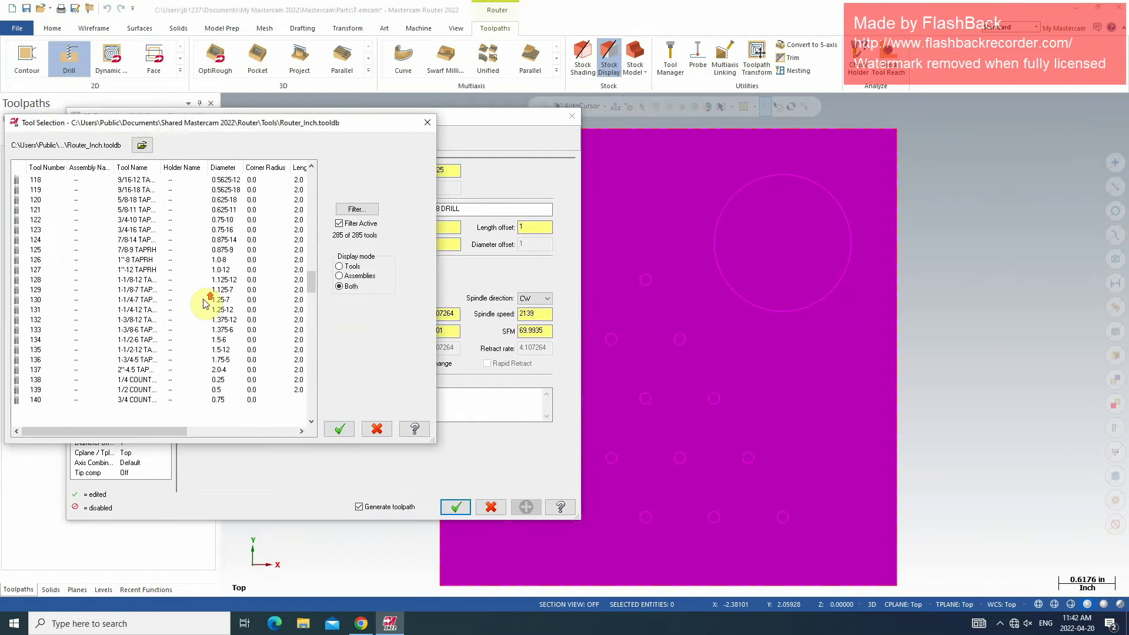
{"action": "left_click", "coordinate": [137, 350]}
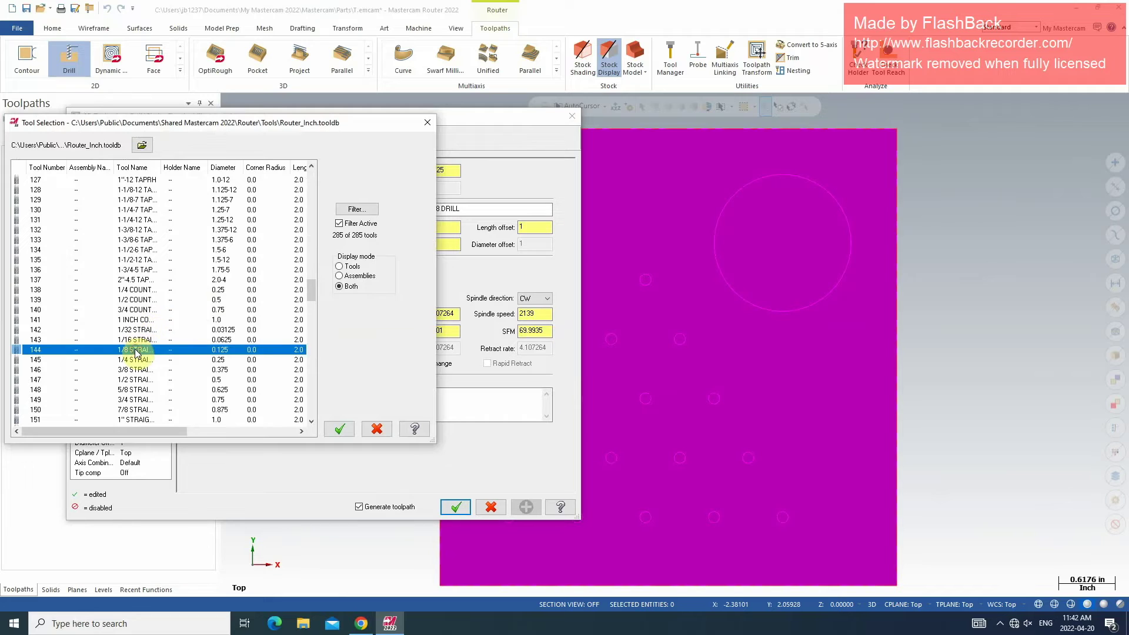
{"action": "left_click", "coordinate": [338, 430]}
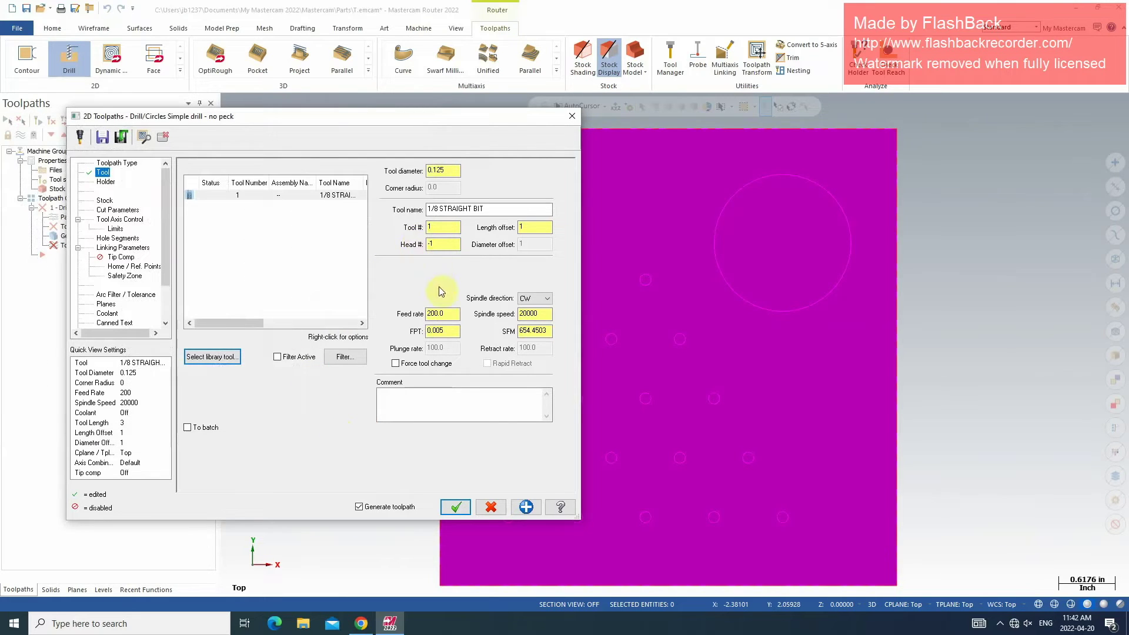
Generate the drill toolpath with the Drill/Counterbore cycle, a 0.5 in incremental retract and an absolute depth of -0.375 in
{"action": "left_click", "coordinate": [110, 201]}
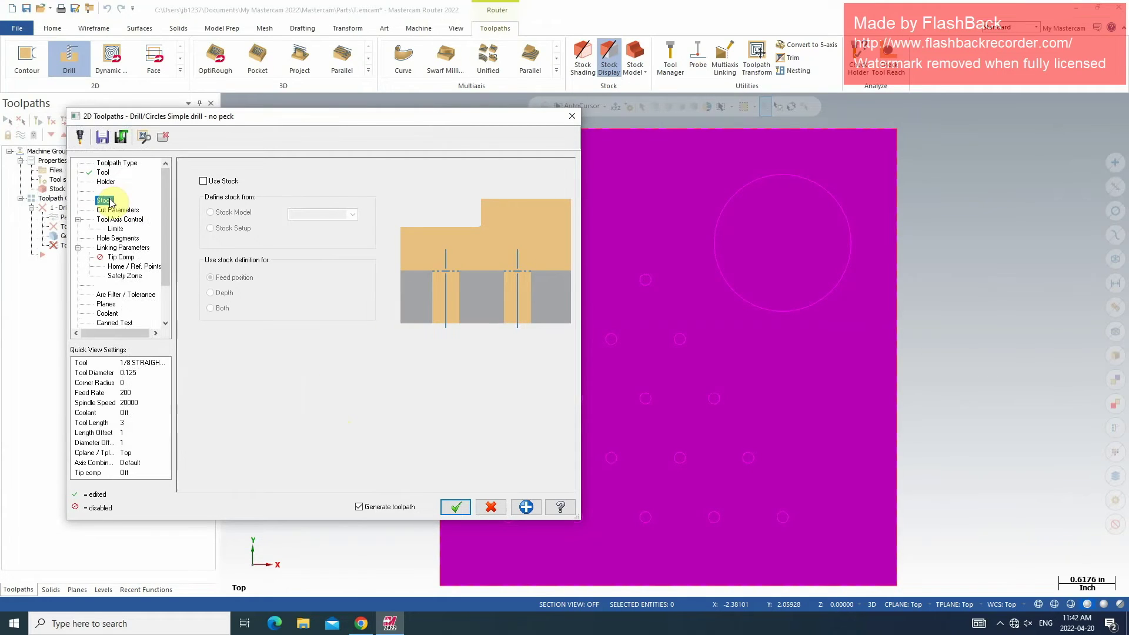
{"action": "left_click", "coordinate": [115, 210]}
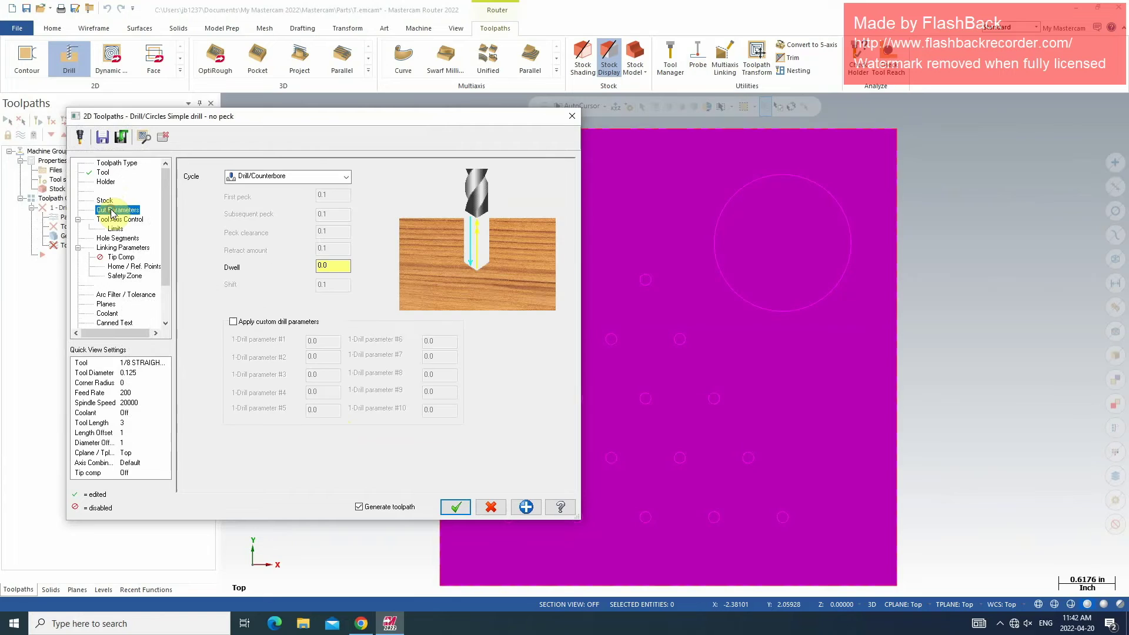
{"action": "left_click", "coordinate": [114, 220]}
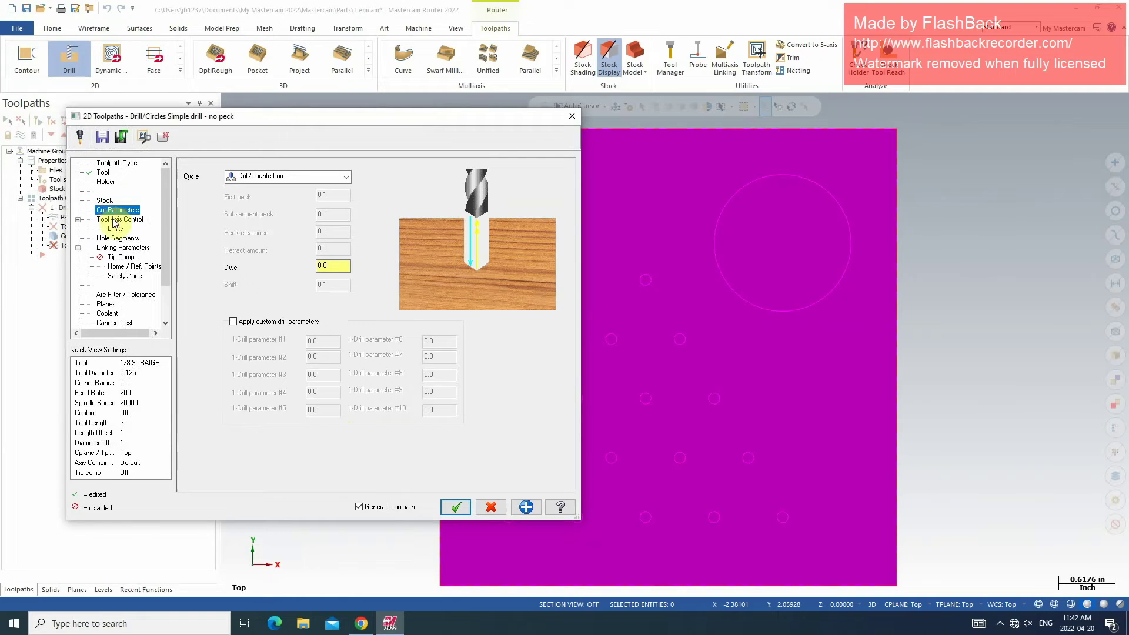
{"action": "left_click", "coordinate": [114, 229]}
{"action": "left_click", "coordinate": [126, 239]}
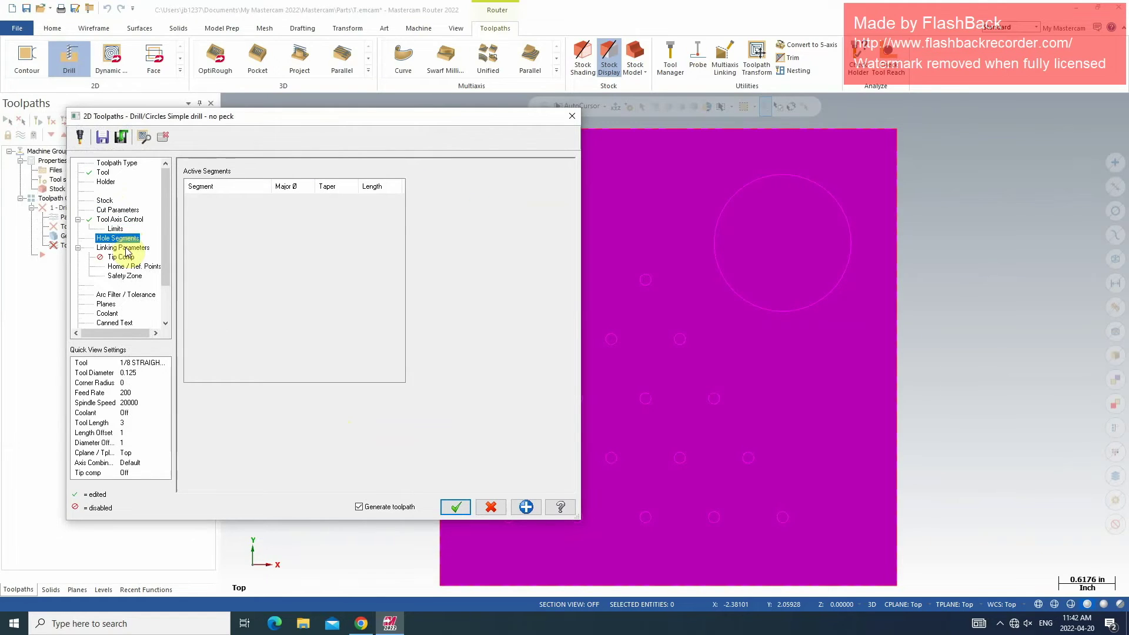
{"action": "left_click", "coordinate": [125, 249]}
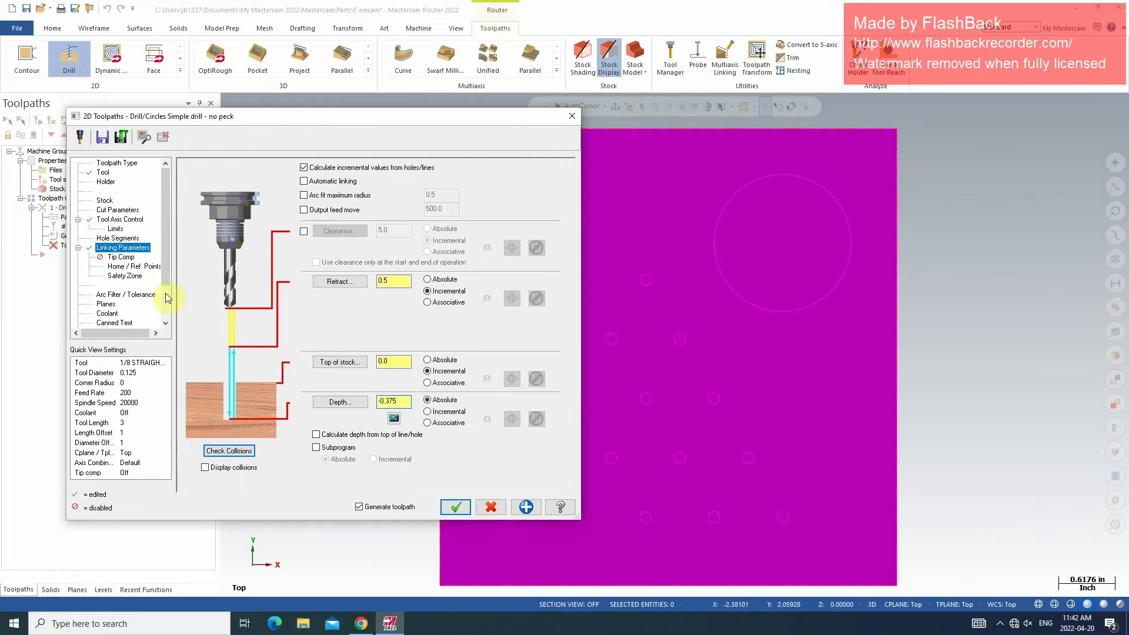
{"action": "left_click", "coordinate": [127, 259]}
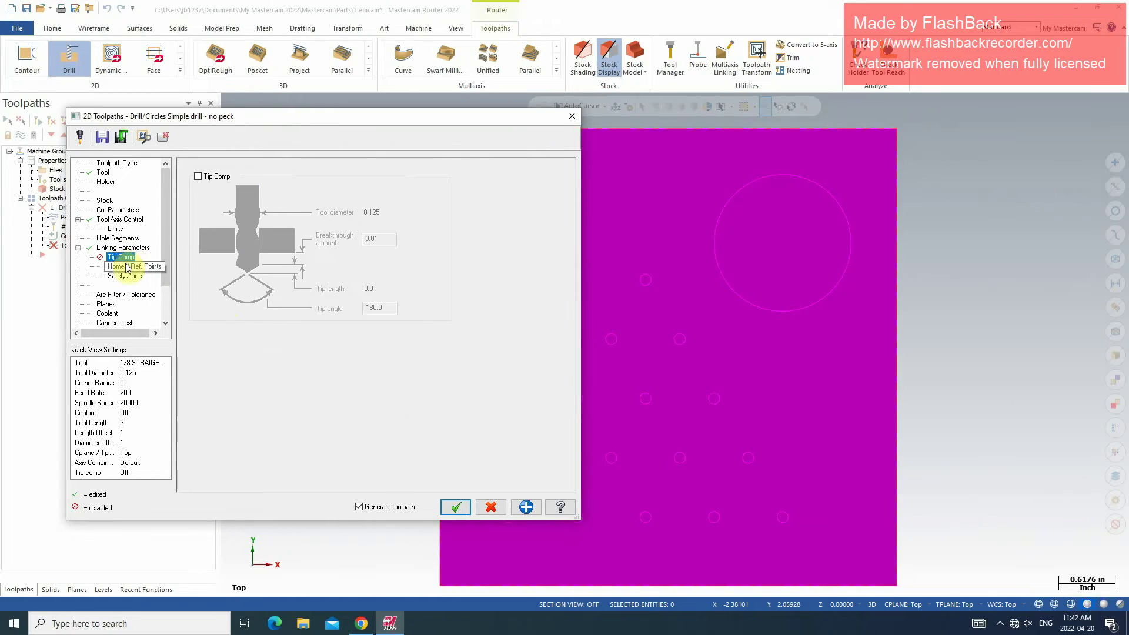
{"action": "left_click", "coordinate": [127, 268]}
{"action": "left_click", "coordinate": [125, 275]}
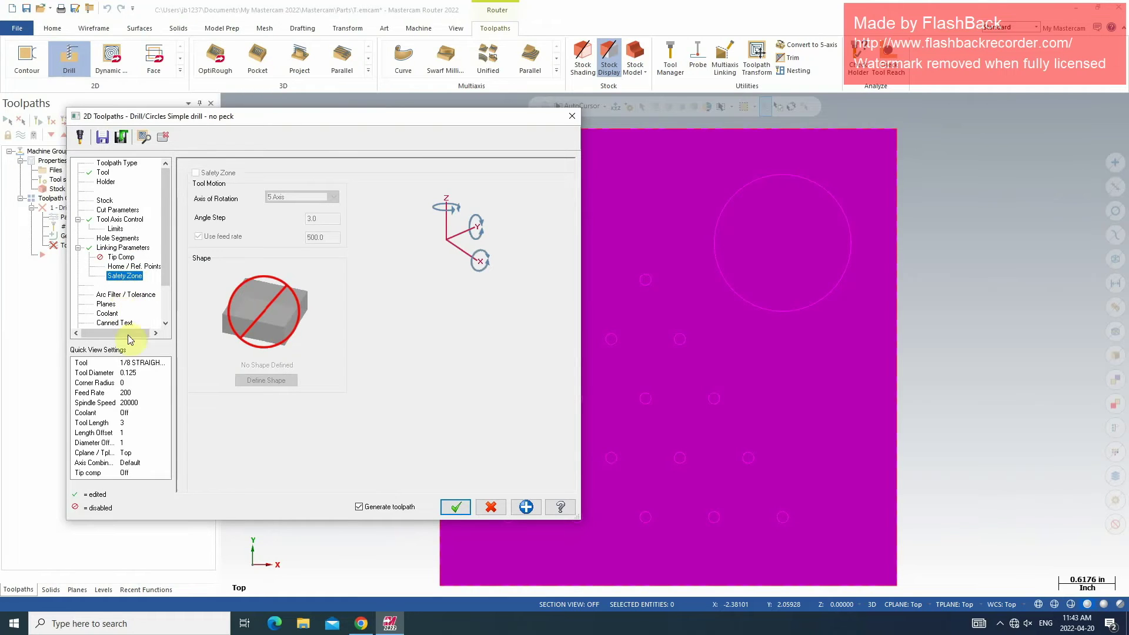
{"action": "left_click", "coordinate": [448, 507]}
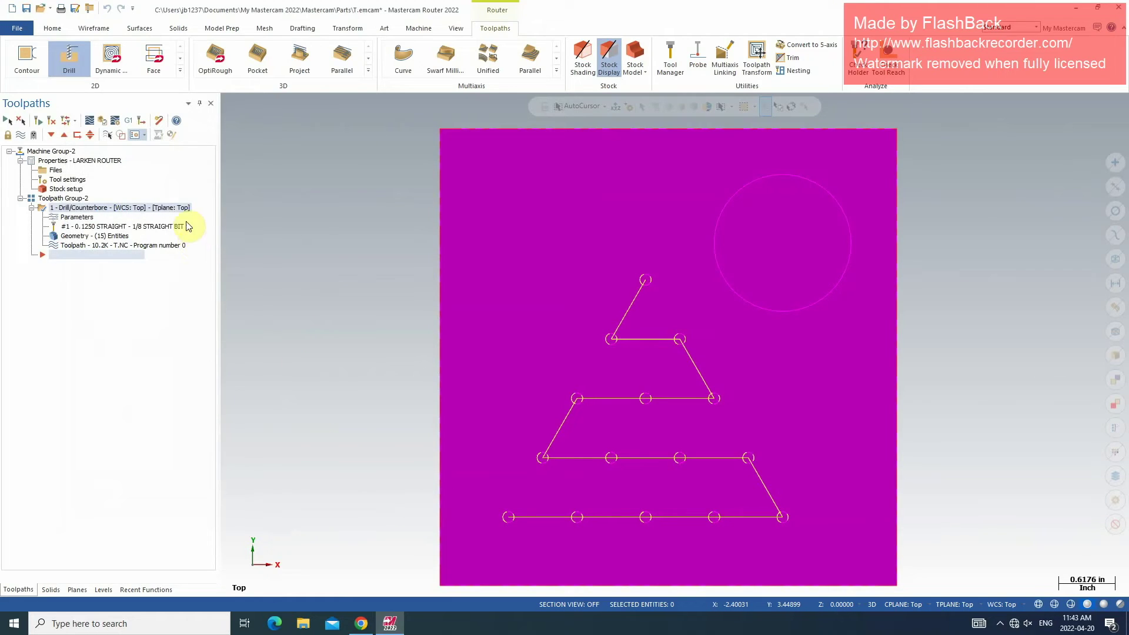
Try to verify the drill toolpath in the simulator
{"action": "left_click", "coordinate": [101, 121]}
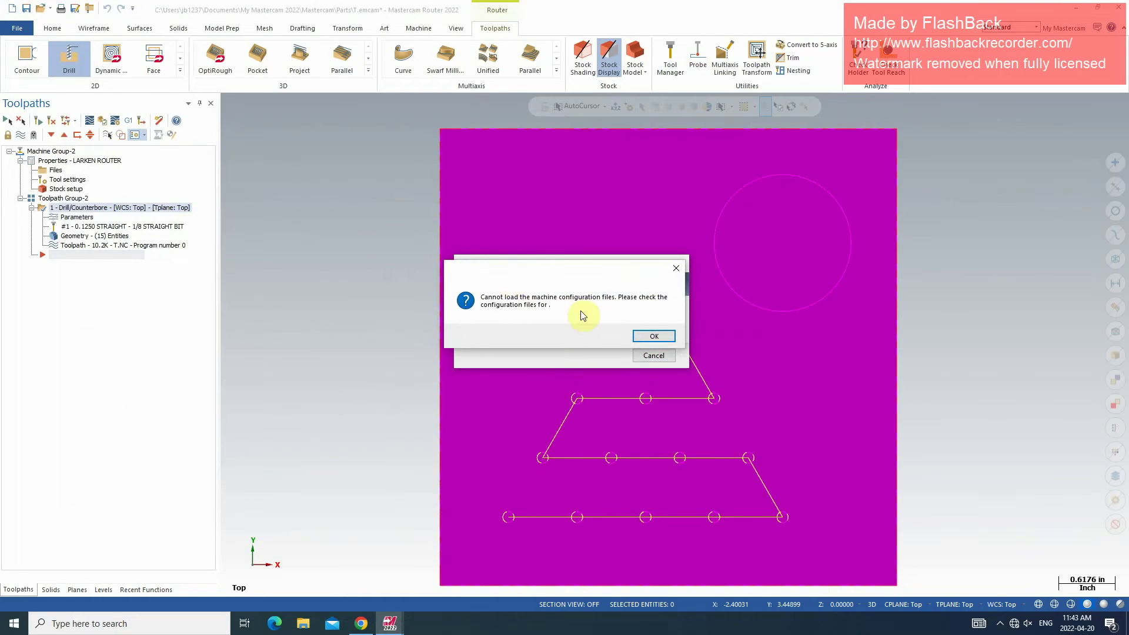
{"action": "left_click", "coordinate": [654, 337]}
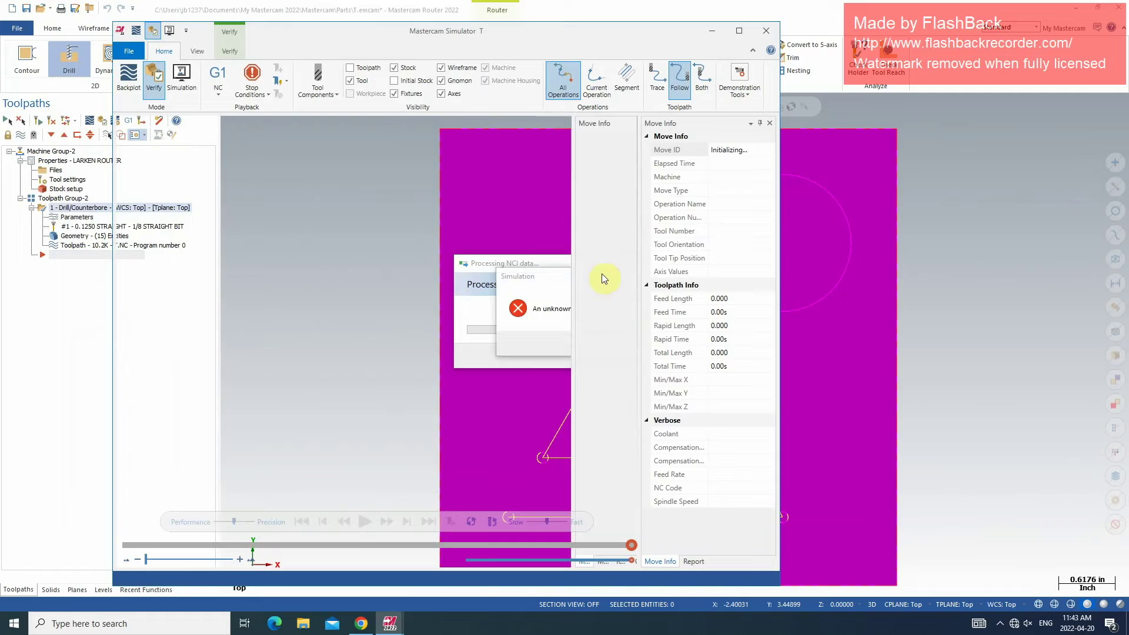
{"action": "left_click", "coordinate": [764, 32]}
{"action": "left_click", "coordinate": [639, 277]}
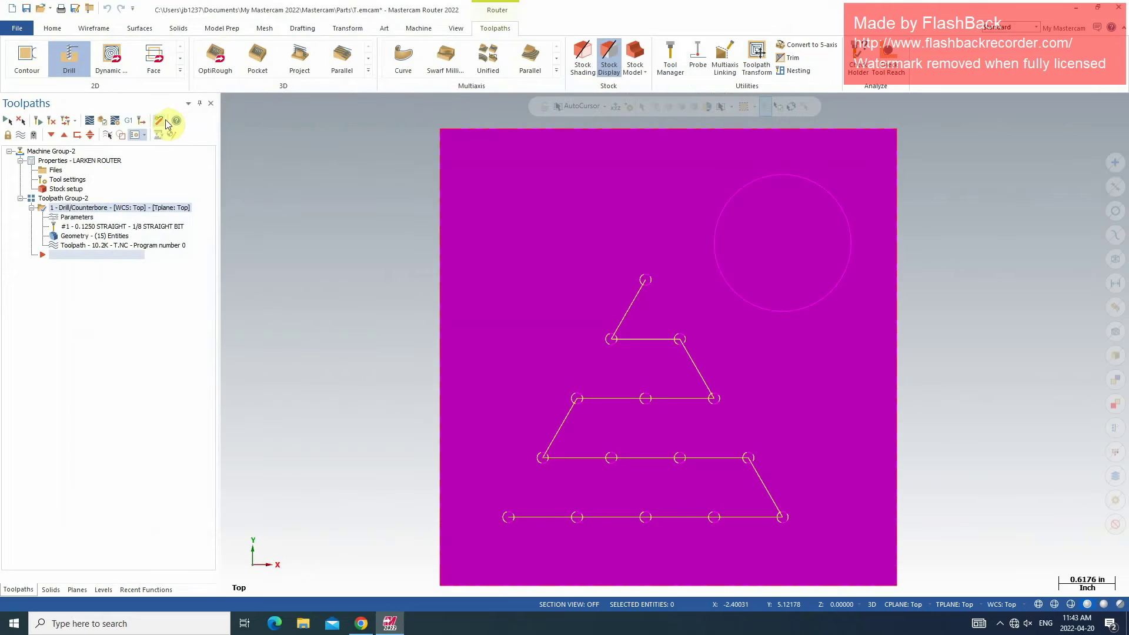
Run the Verify simulation of the drill toolpath in isometric view, and close the simulator
{"action": "left_click", "coordinate": [102, 122]}
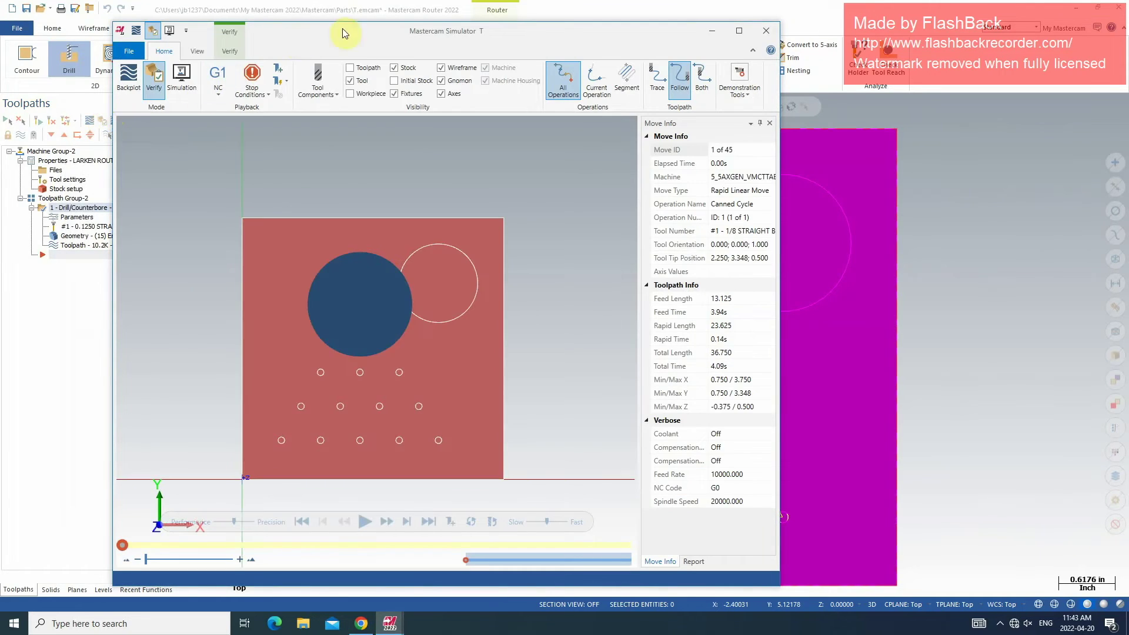
{"action": "left_click", "coordinate": [736, 35]}
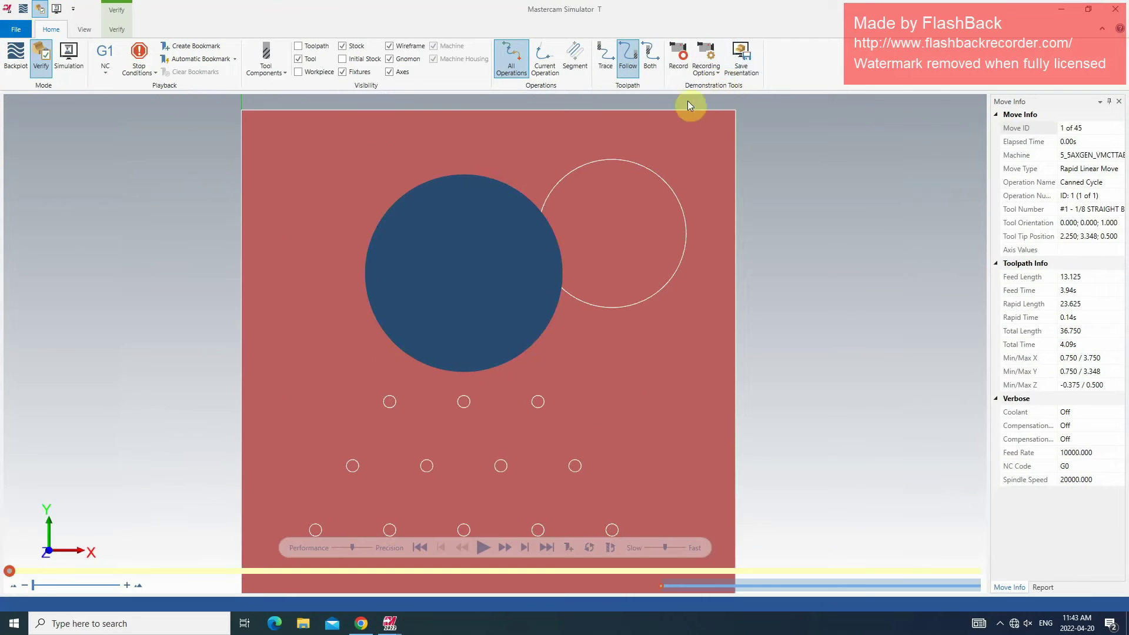
{"action": "mouse_move", "coordinate": [658, 294]}
{"action": "middle_mouse_down"}
{"action": "mouse_move", "coordinate": [608, 252]}
{"action": "mouse_move", "coordinate": [614, 258]}
{"action": "middle_mouse_up"}
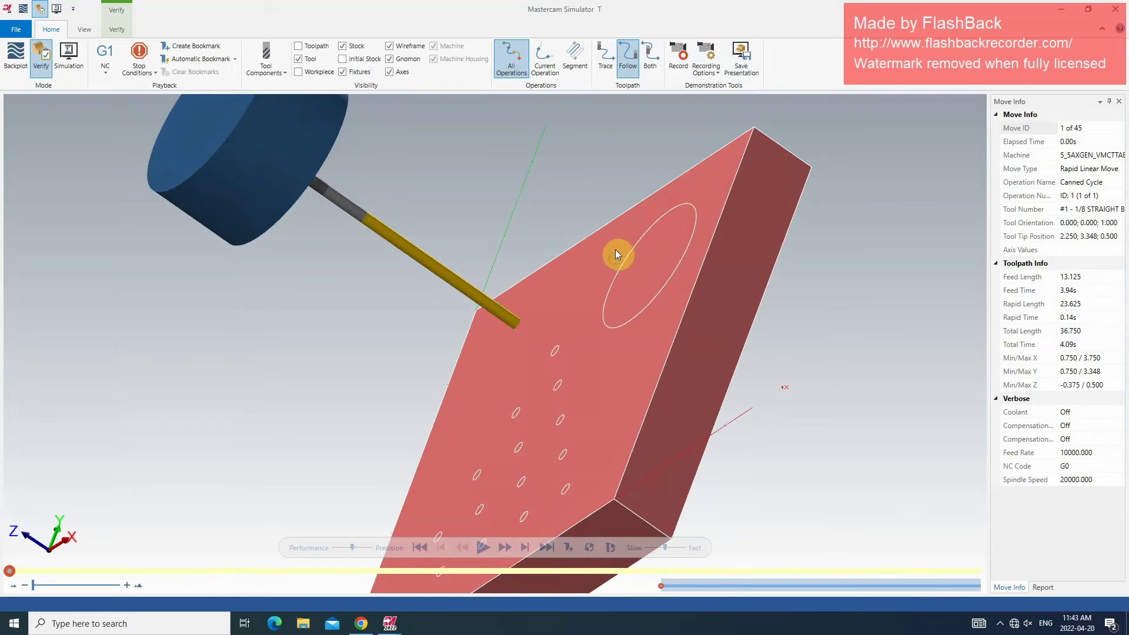
{"action": "right_click", "coordinate": [581, 211]}
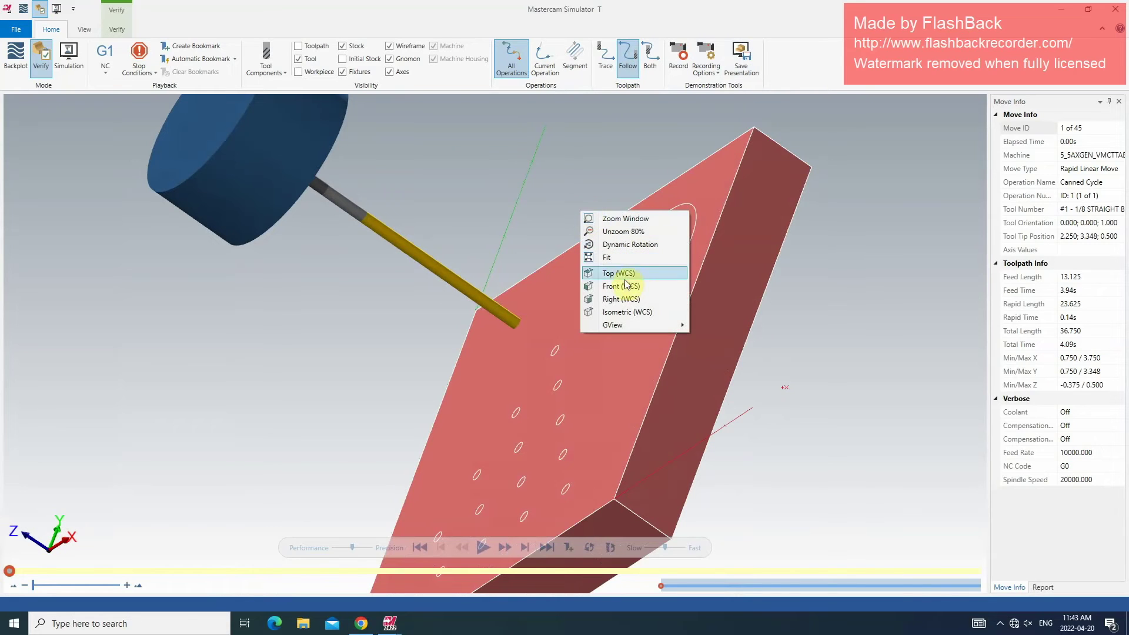
{"action": "left_click", "coordinate": [633, 312]}
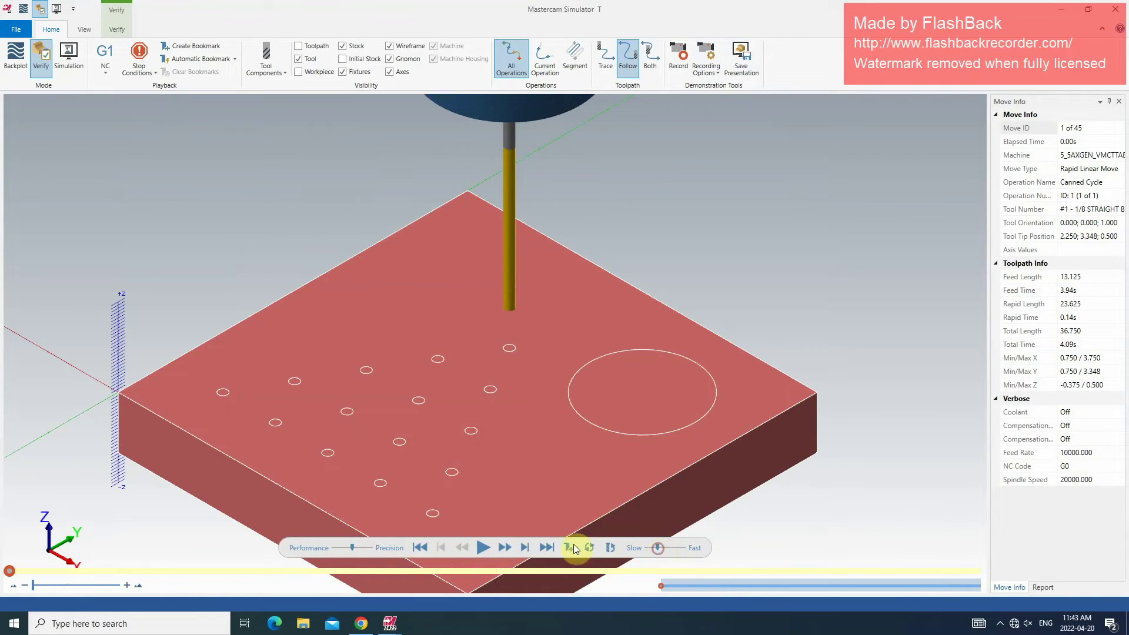
{"action": "left_click", "coordinate": [482, 549]}
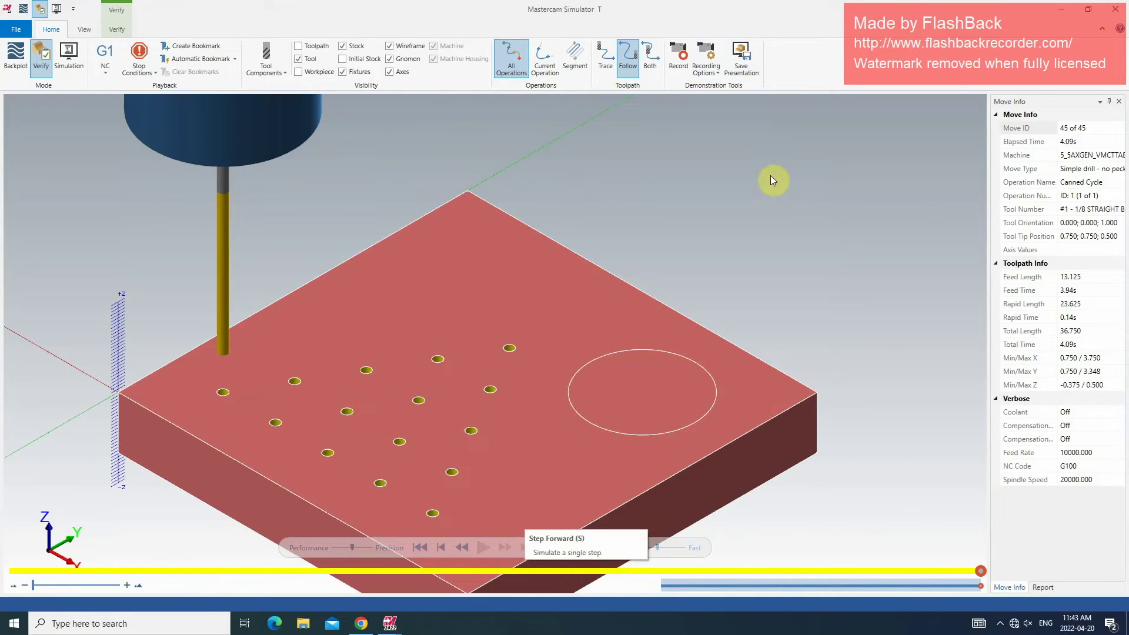
{"action": "left_click", "coordinate": [1116, 13]}
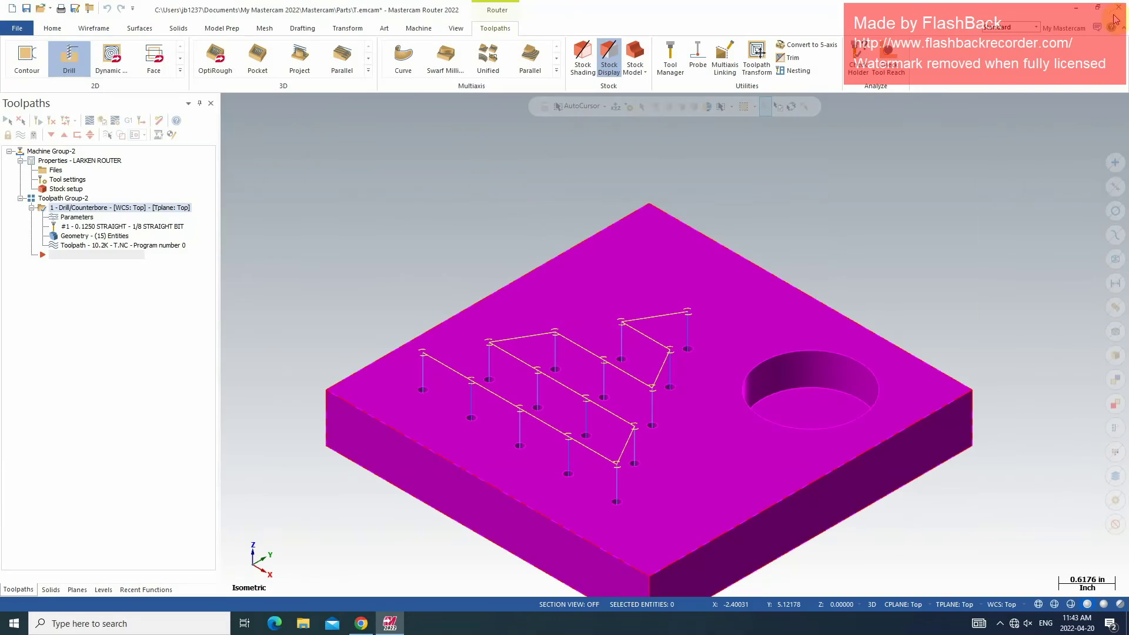
Start a Pocket toolpath on the large circle in the top view, with its chain direction reversed to clockwise
{"action": "mouse_move", "coordinate": [723, 316]}
{"action": "middle_mouse_down"}
{"action": "mouse_move", "coordinate": [755, 337]}
{"action": "mouse_move", "coordinate": [774, 274]}
{"action": "middle_mouse_up"}
{"action": "right_click", "coordinate": [708, 305]}
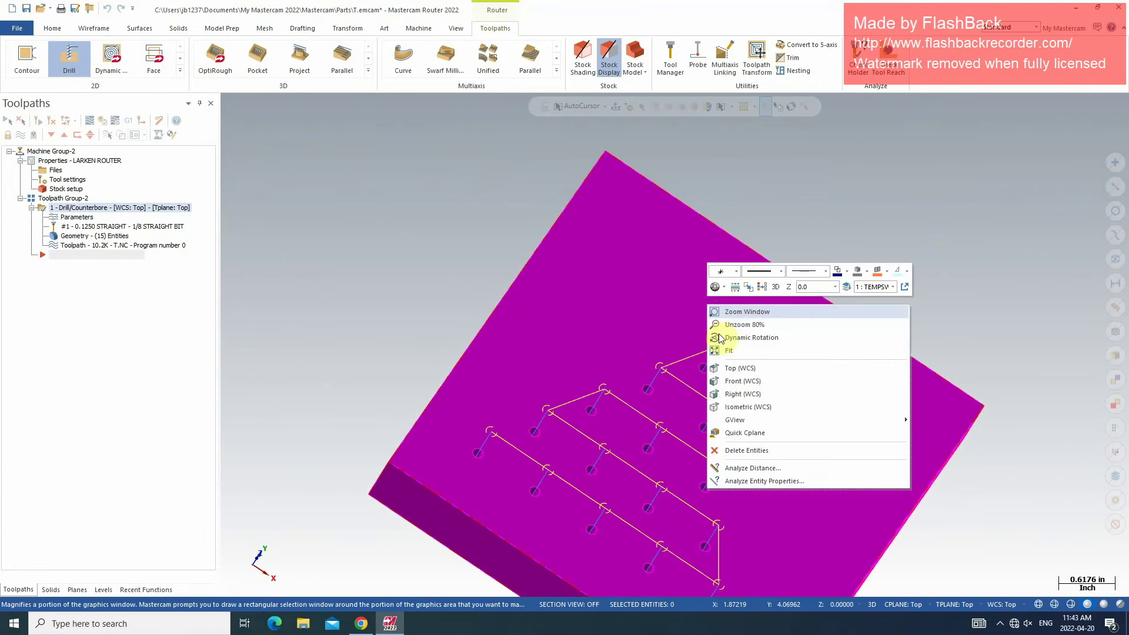
{"action": "left_click", "coordinate": [739, 369]}
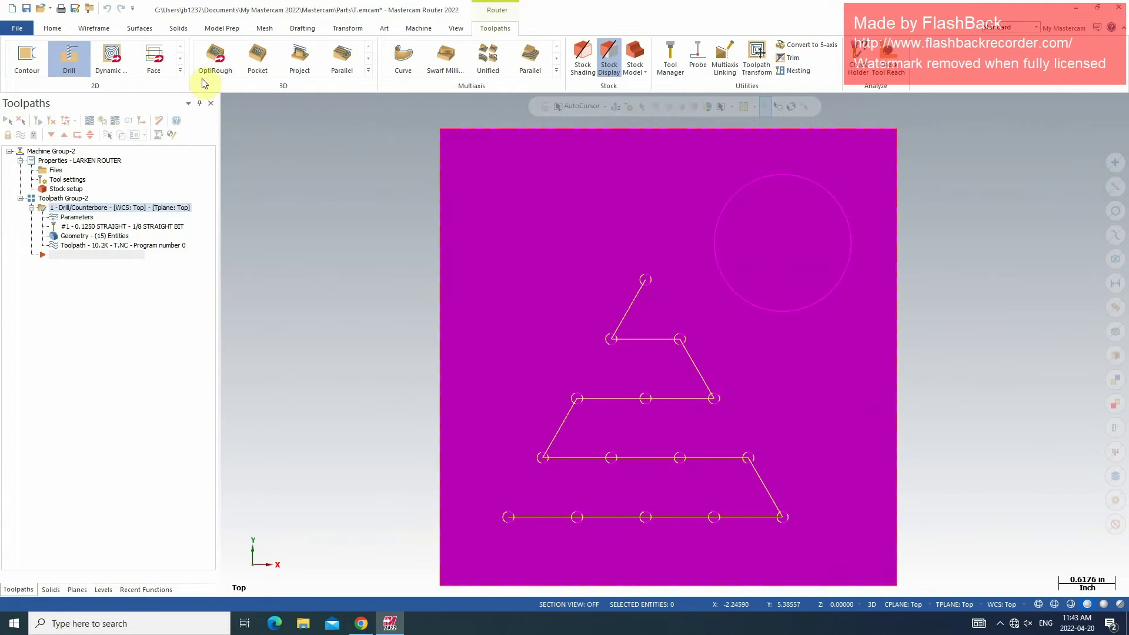
{"action": "left_click", "coordinate": [180, 59]}
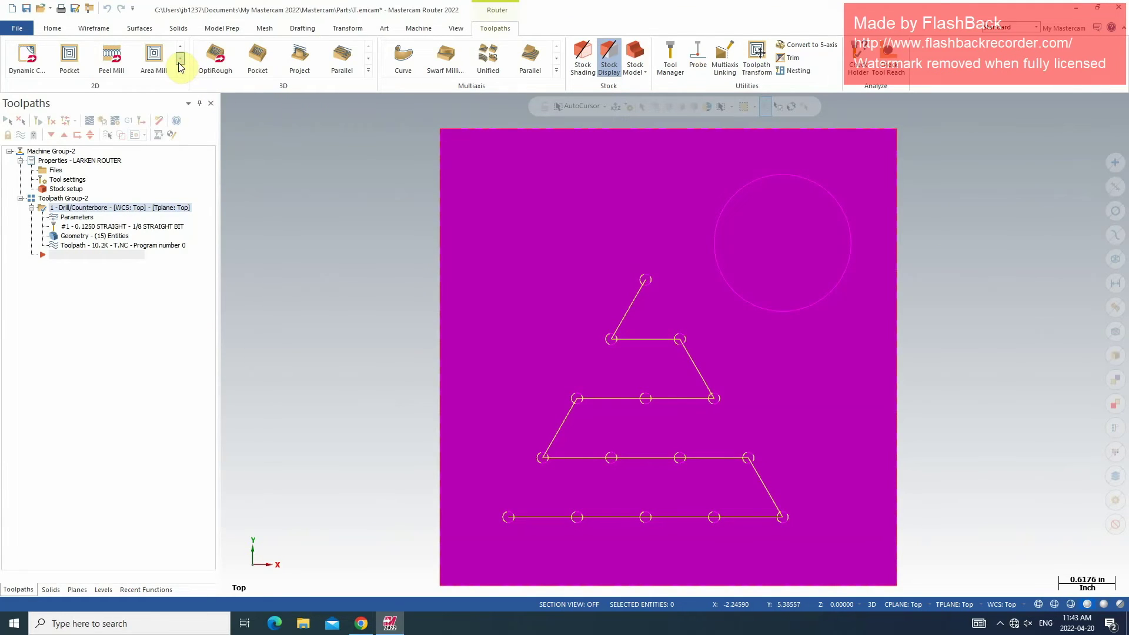
{"action": "left_click", "coordinate": [73, 66]}
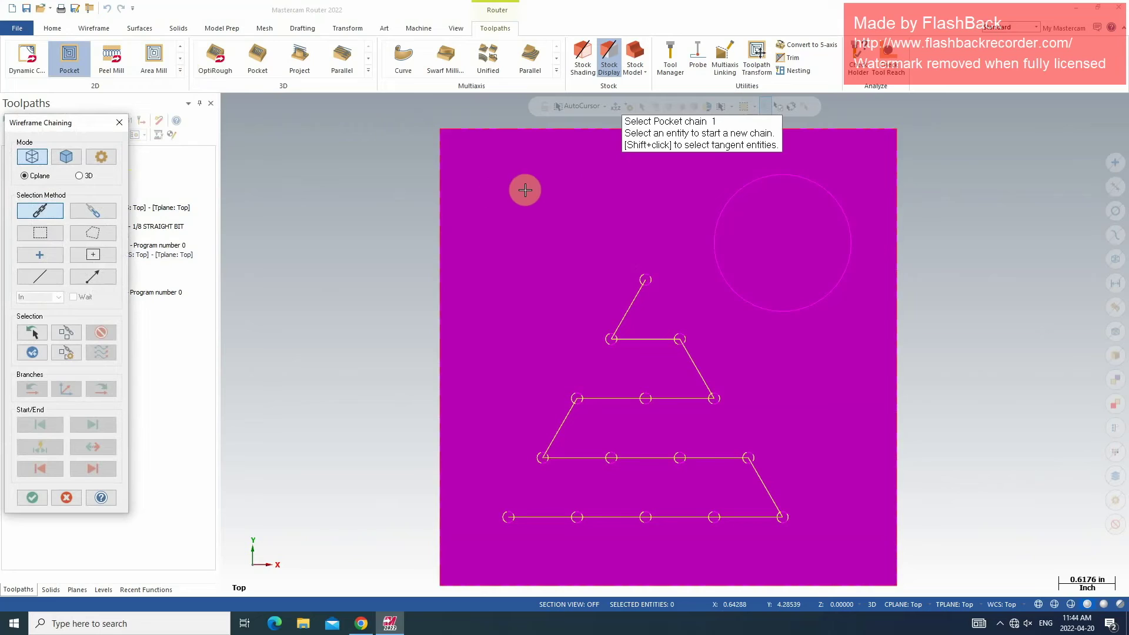
{"action": "left_click", "coordinate": [772, 176]}
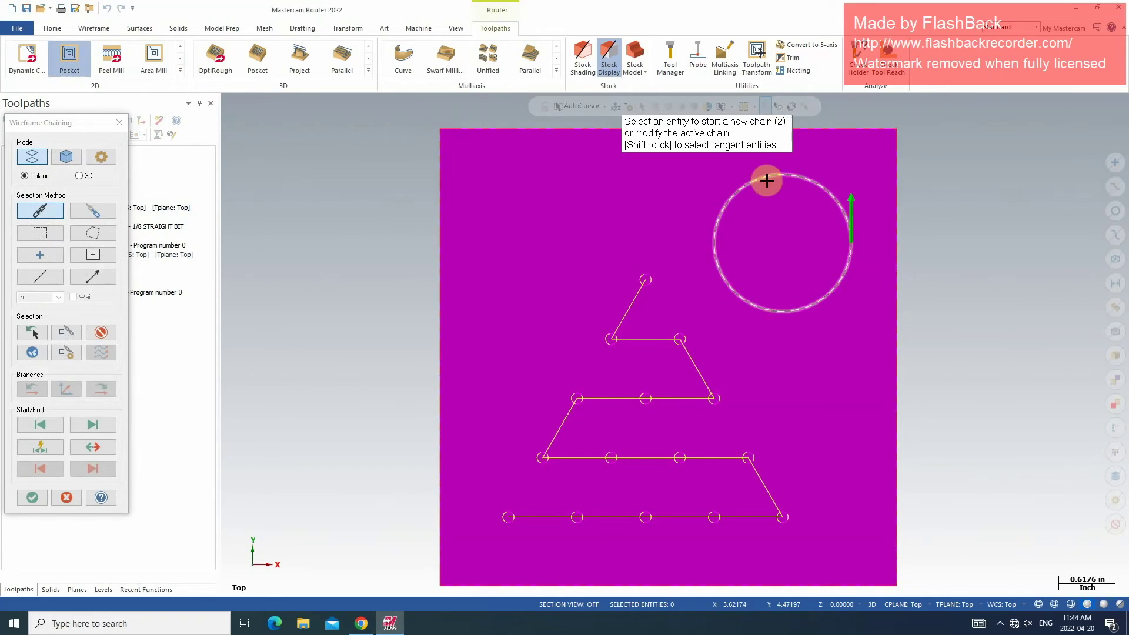
{"action": "left_click", "coordinate": [97, 446]}
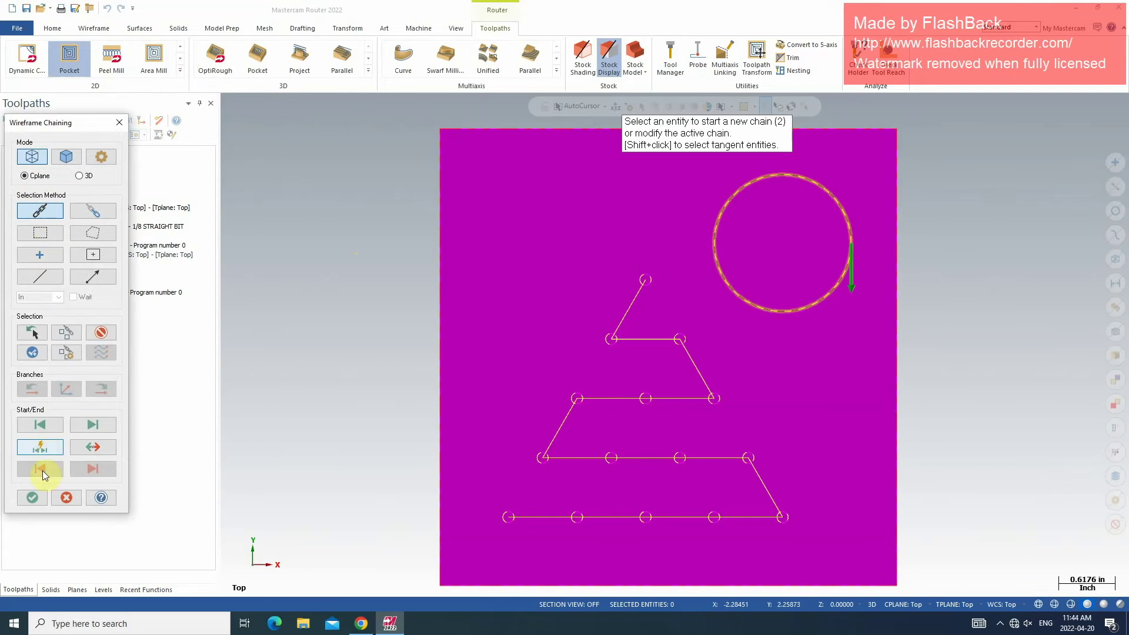
{"action": "left_click", "coordinate": [34, 498]}
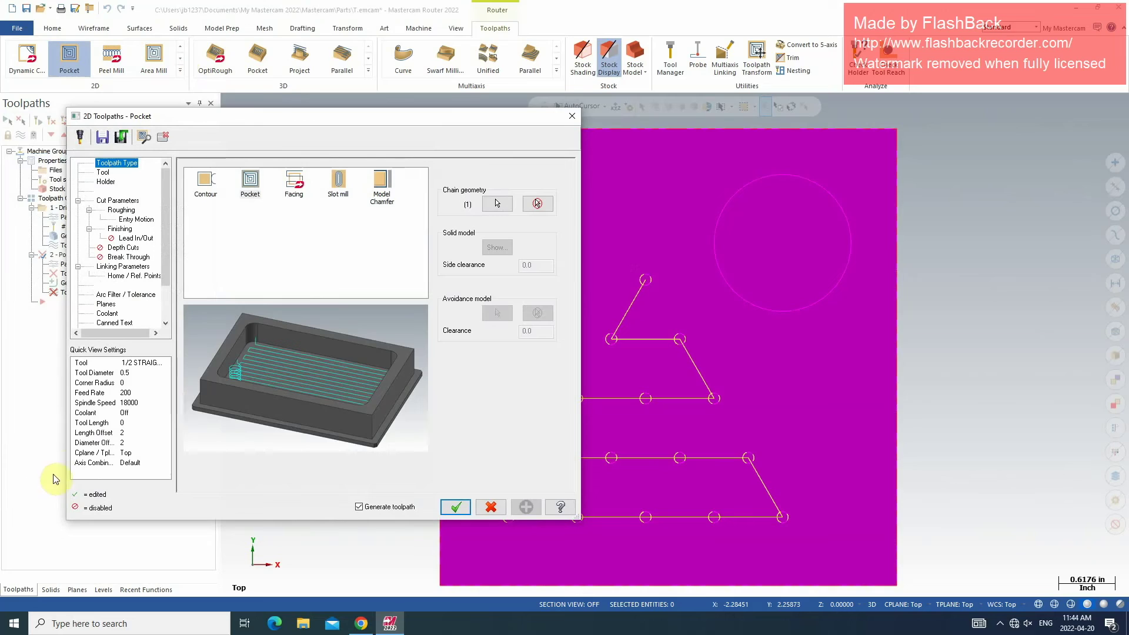
Assign the existing 1/8 STRAIGHT BIT as the tool for the pocket toolpath
{"action": "left_click", "coordinate": [106, 174]}
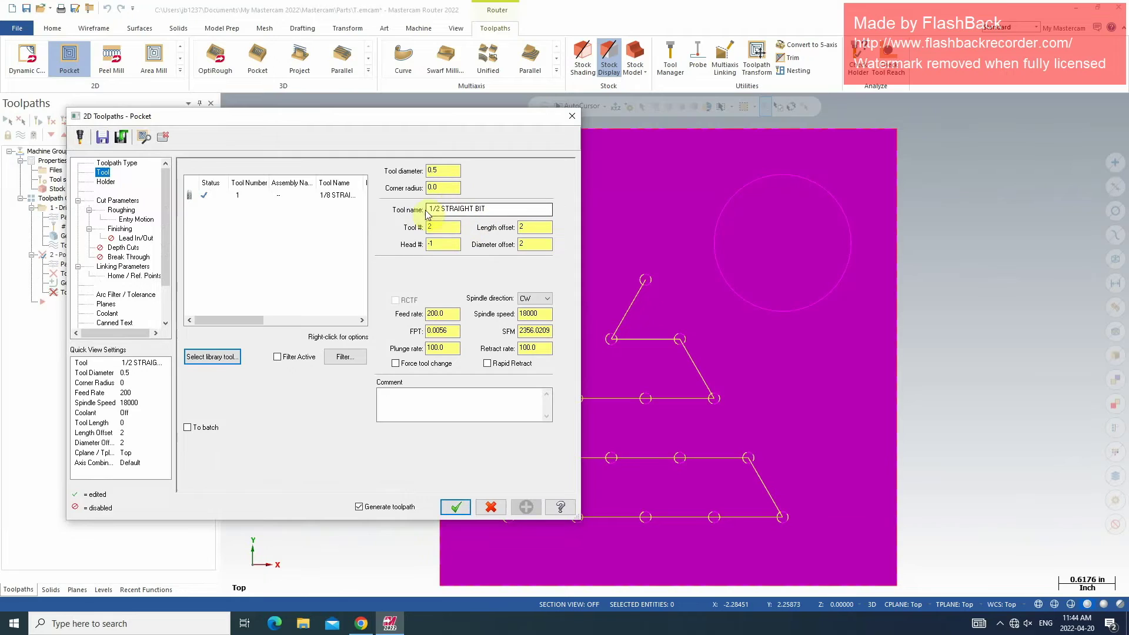
{"action": "left_click", "coordinate": [337, 199]}
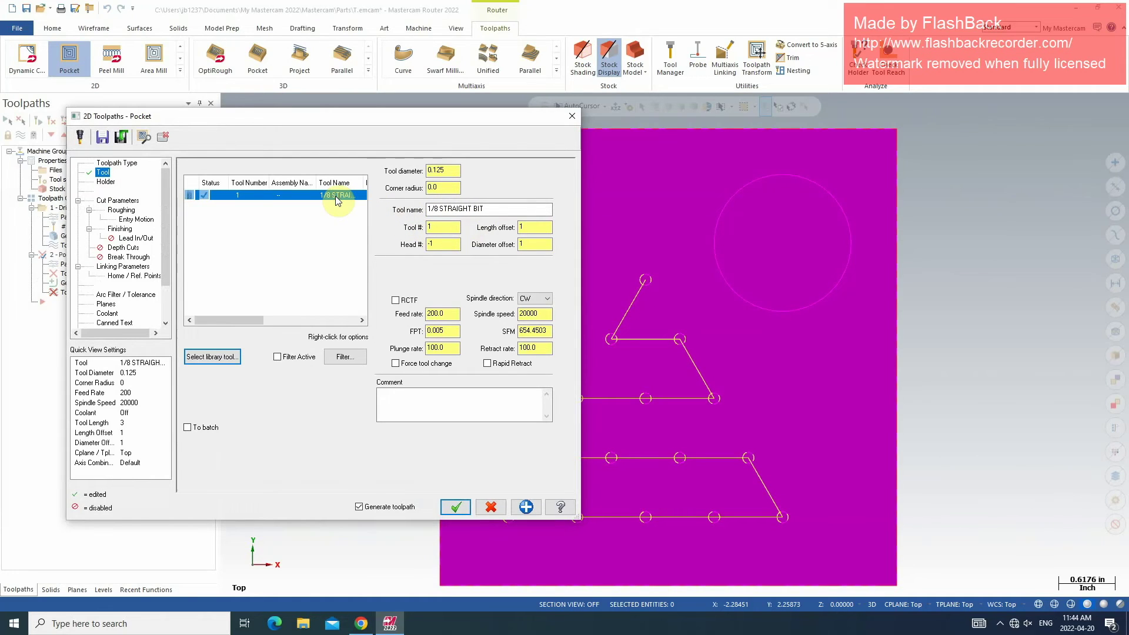
{"action": "left_click", "coordinate": [112, 183]}
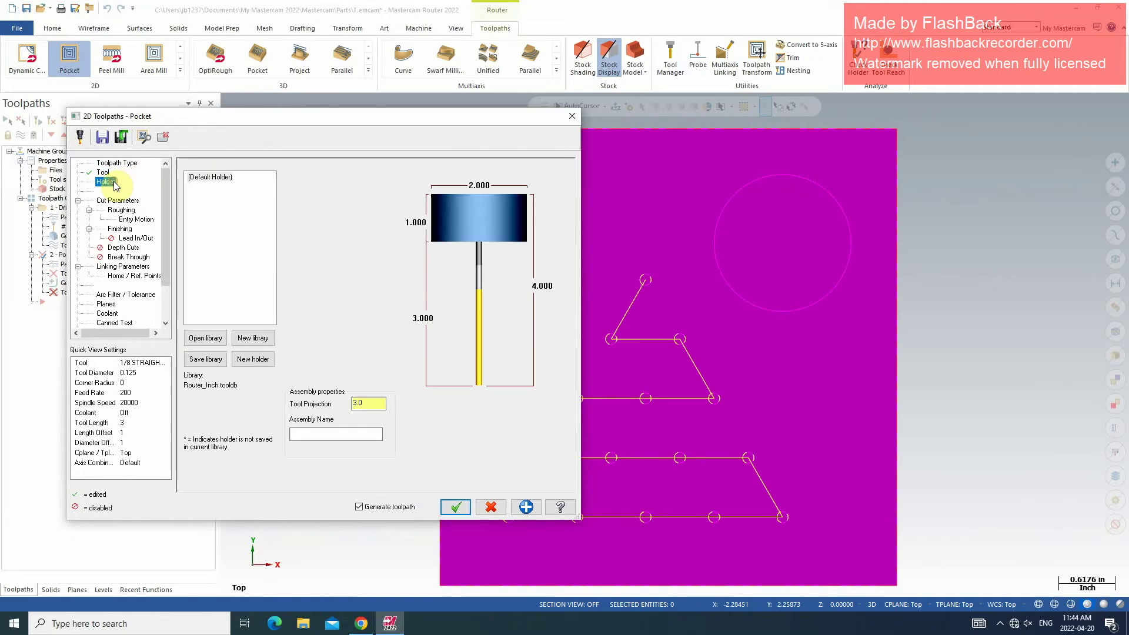
{"action": "left_click", "coordinate": [113, 202]}
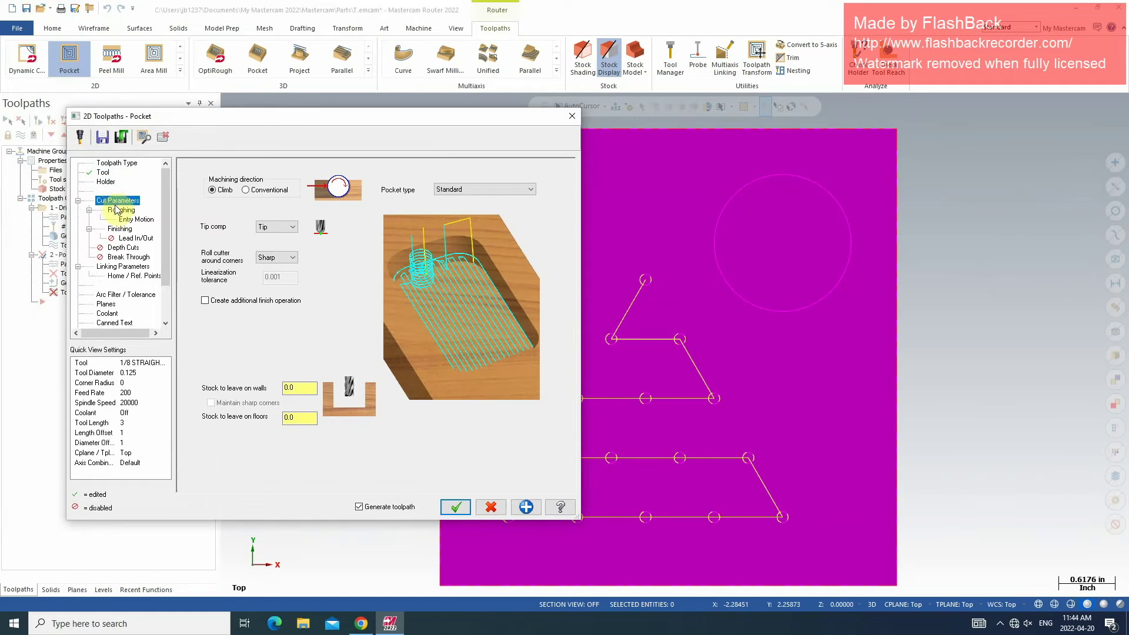
Set the pocket roughing to the True Spiral cutting method and turn its entry motion off
{"action": "left_click", "coordinate": [119, 211]}
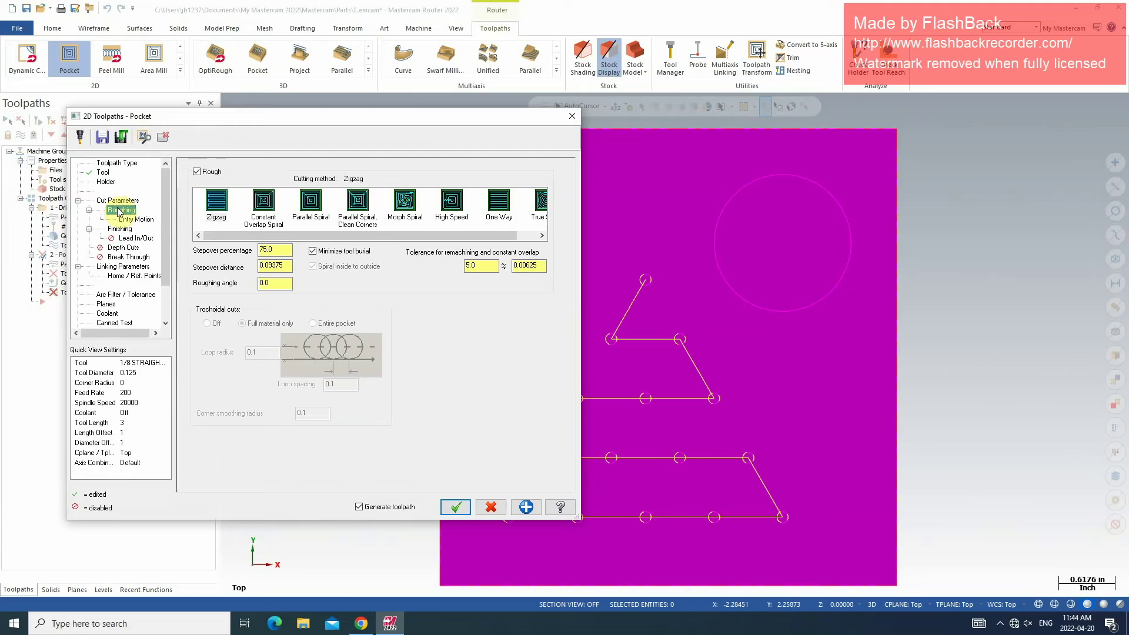
{"action": "left_click_drag", "start_coordinate": [221, 235], "coordinate": [240, 235]}
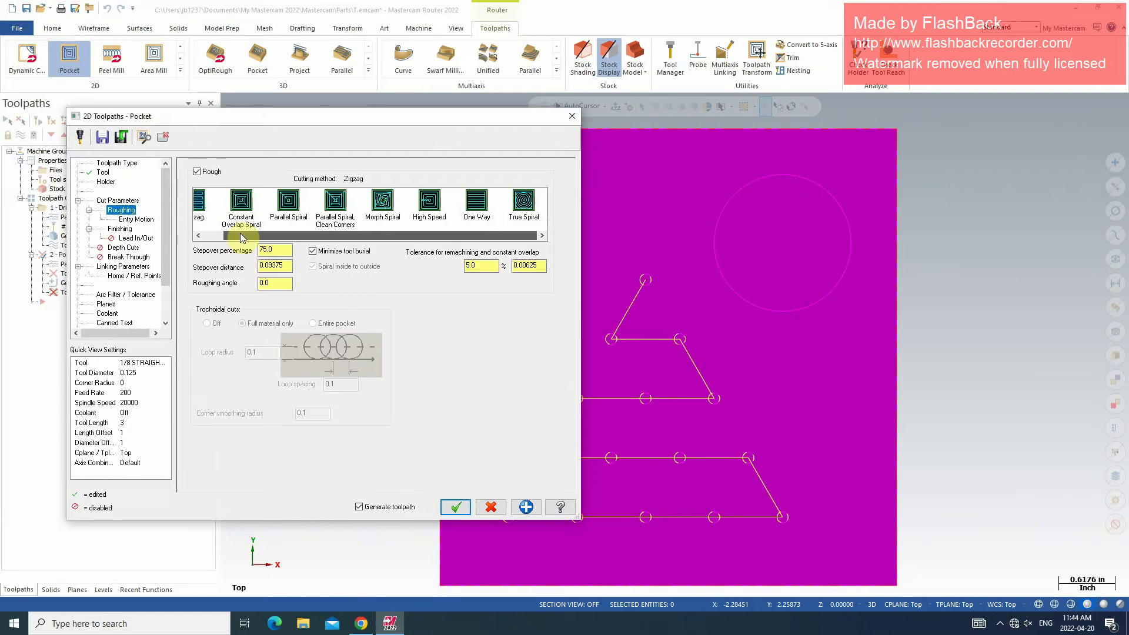
{"action": "left_click", "coordinate": [524, 206]}
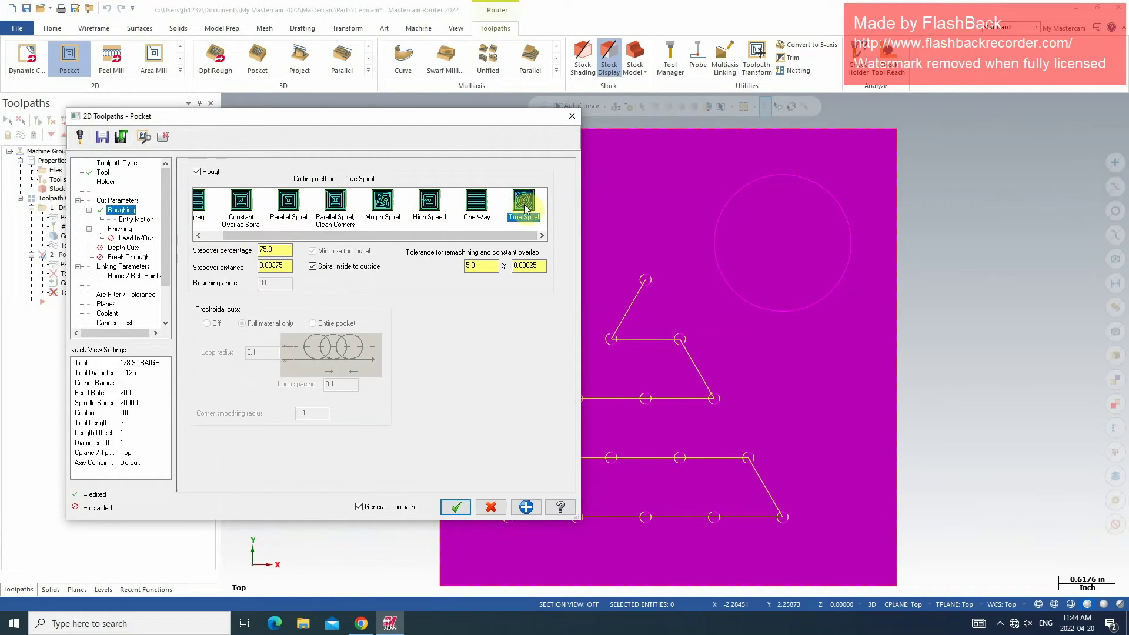
{"action": "left_click", "coordinate": [142, 219]}
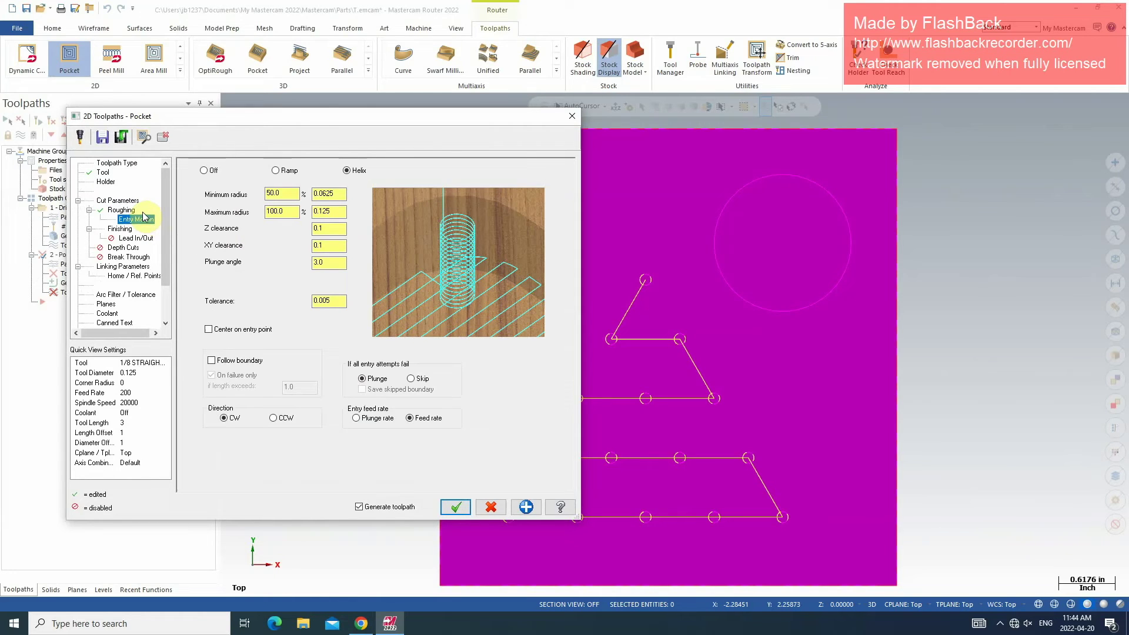
{"action": "left_click", "coordinate": [203, 171]}
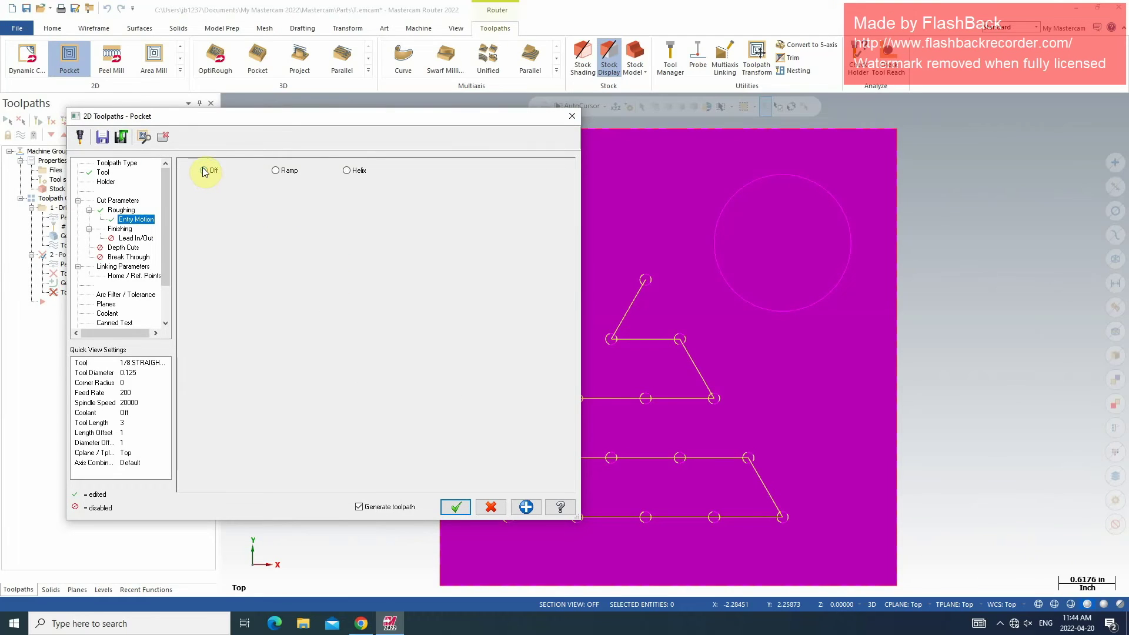
Keep the pocket's lead in/out off and enable depth cuts with a maximum rough step of 0.0625 in
{"action": "left_click", "coordinate": [136, 238]}
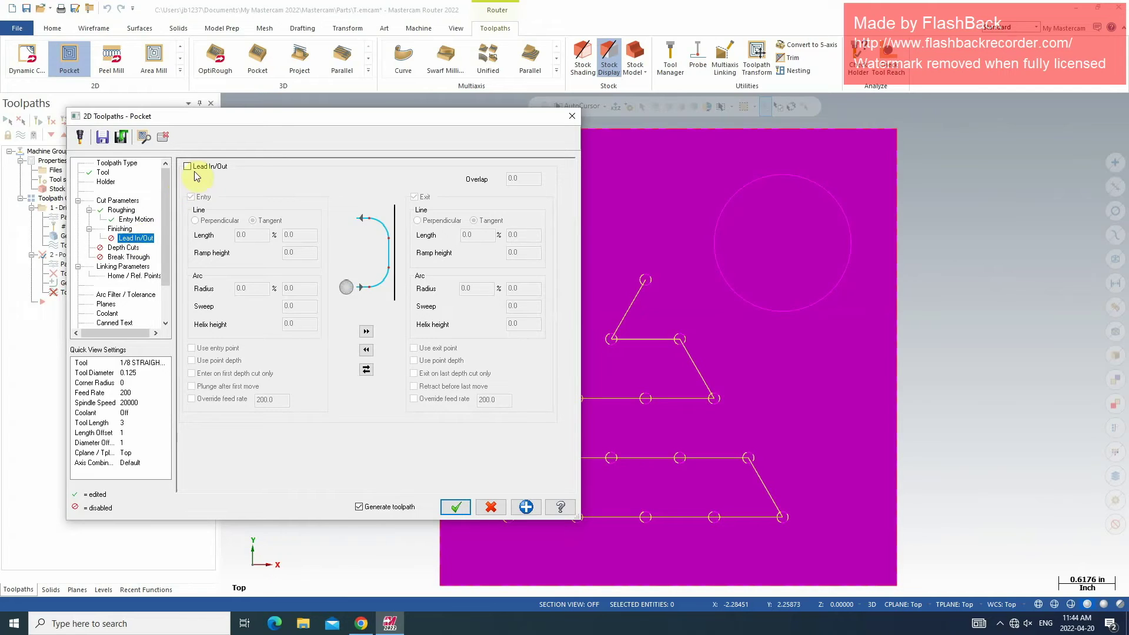
{"action": "left_click", "coordinate": [187, 166]}
{"action": "left_click", "coordinate": [188, 167]}
{"action": "left_click", "coordinate": [124, 247]}
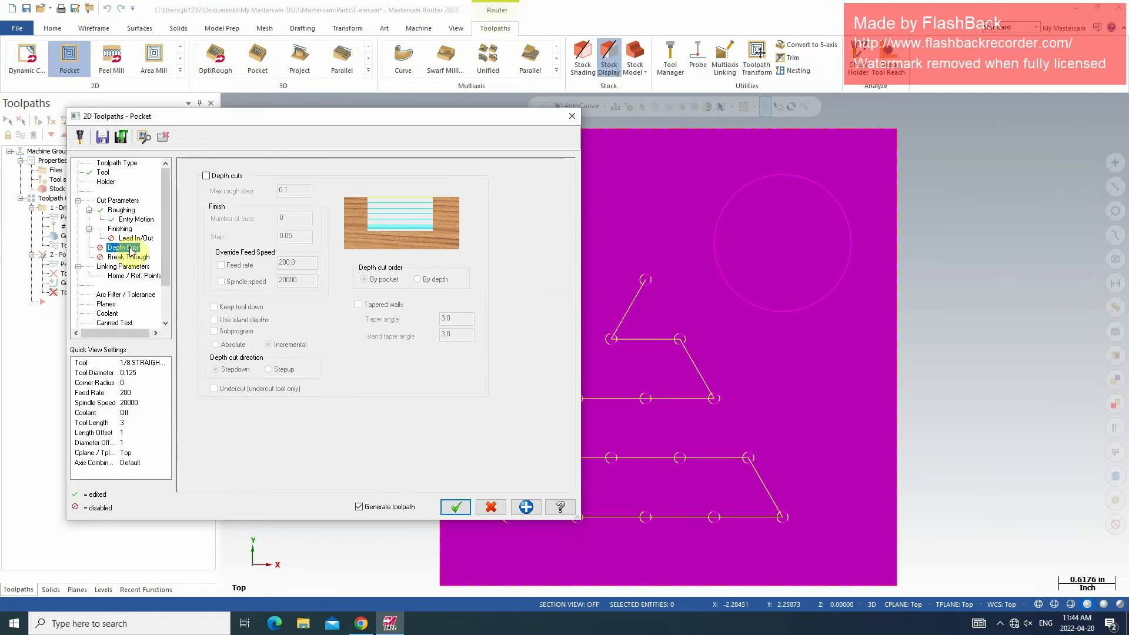
{"action": "left_click", "coordinate": [206, 175]}
{"action": "key", "text": "Tab"}
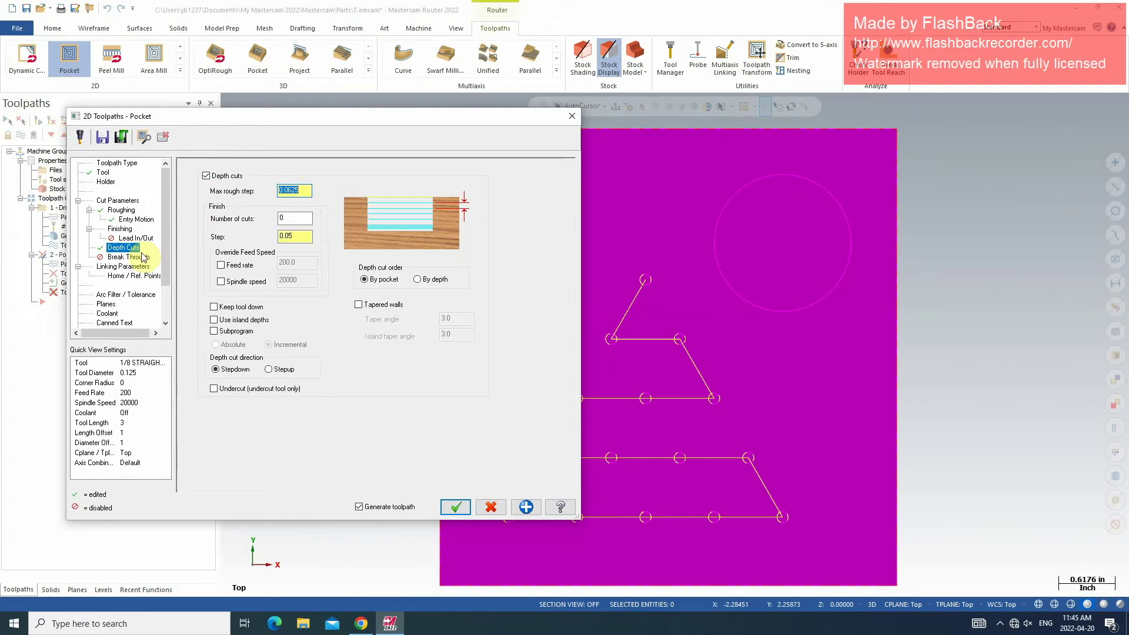
Set the pocket's depth to an absolute -0.5 in and generate the toolpath
{"action": "left_click", "coordinate": [134, 259]}
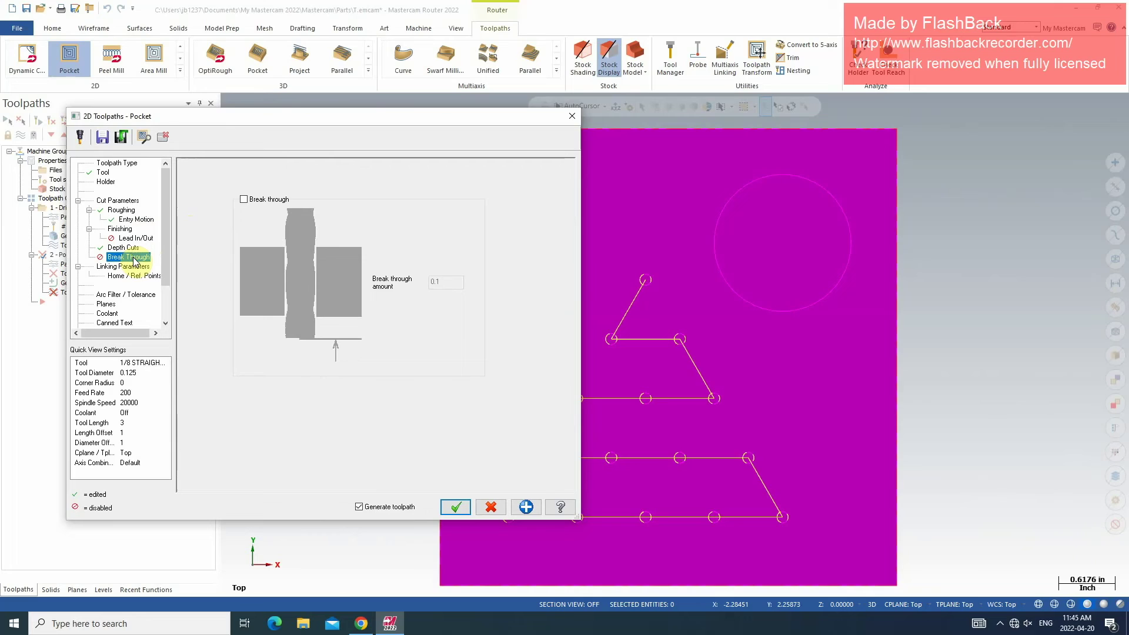
{"action": "left_click", "coordinate": [134, 268]}
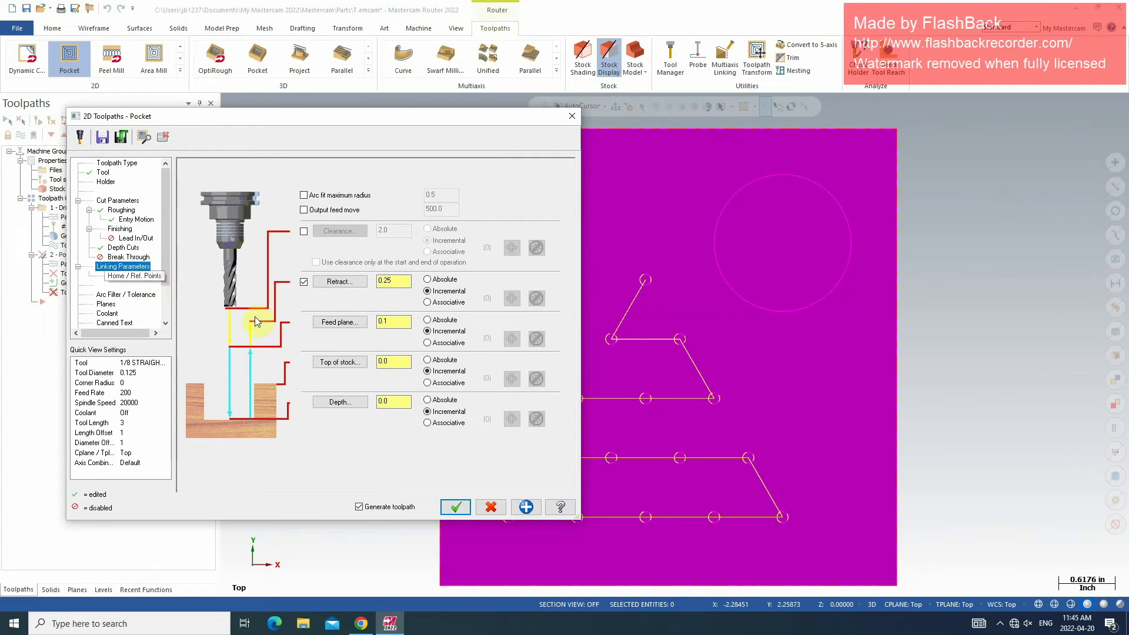
{"action": "left_click", "coordinate": [428, 402]}
{"action": "left_click_drag", "start_coordinate": [395, 403], "coordinate": [364, 409]}
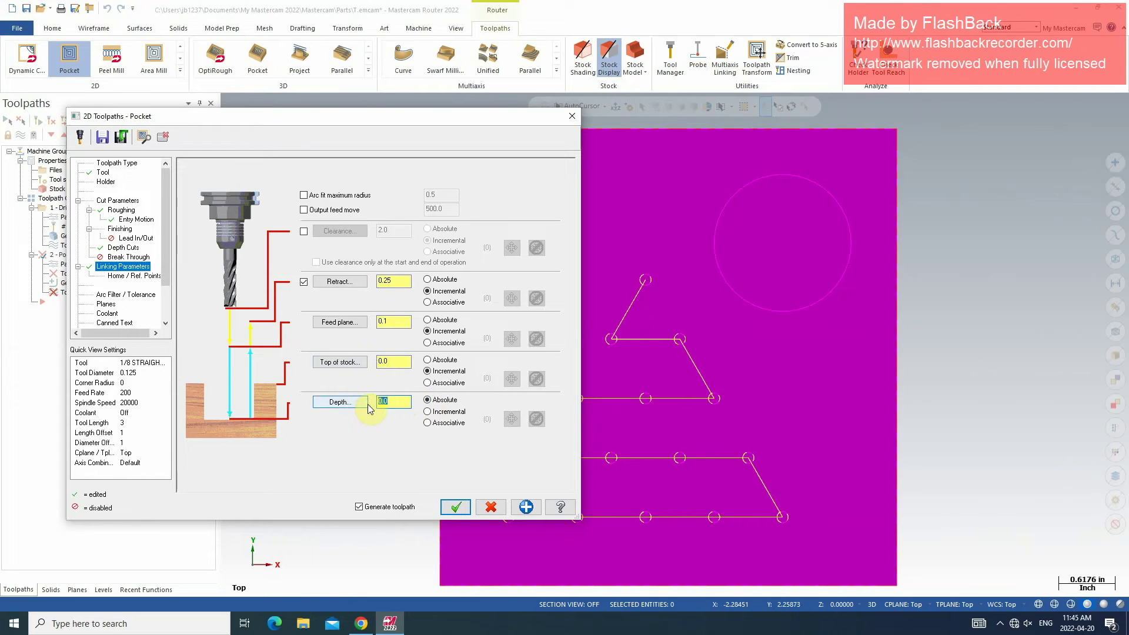
{"action": "left_click", "coordinate": [448, 509]}
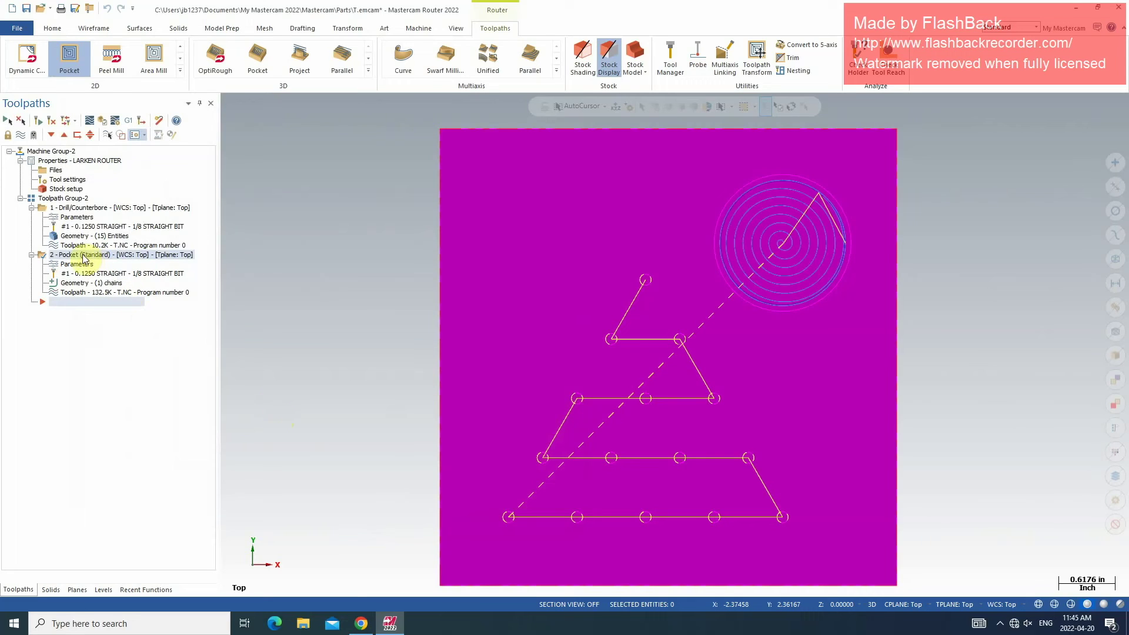
Run the Verify simulation of the pocket toolpath in isometric view, and close the simulator
{"action": "left_click", "coordinate": [102, 124]}
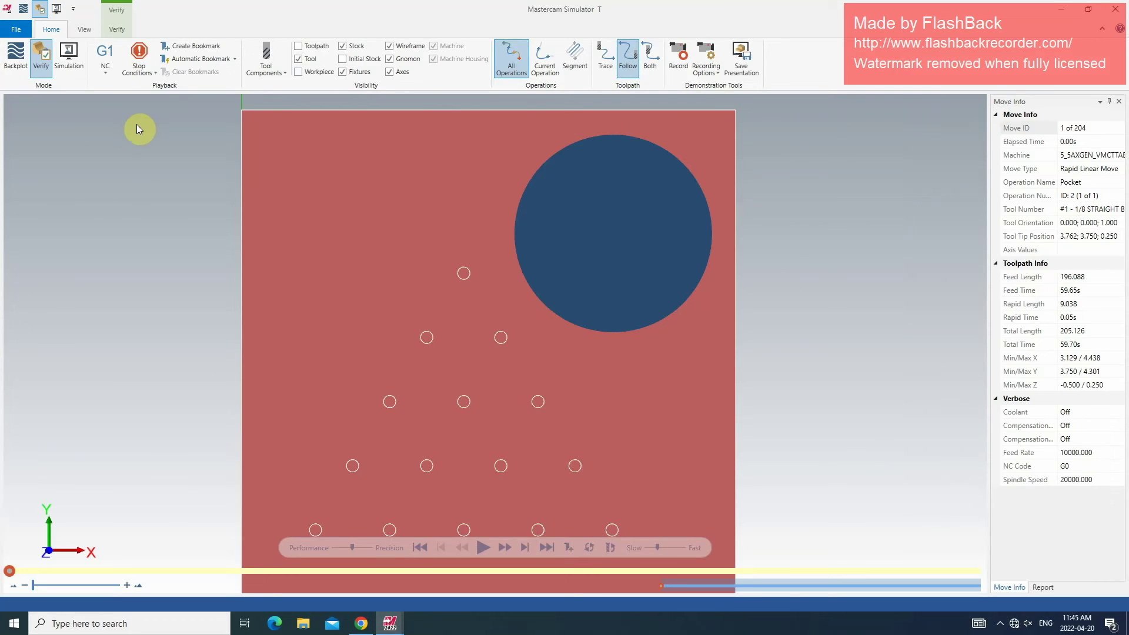
{"action": "right_click", "coordinate": [665, 364]}
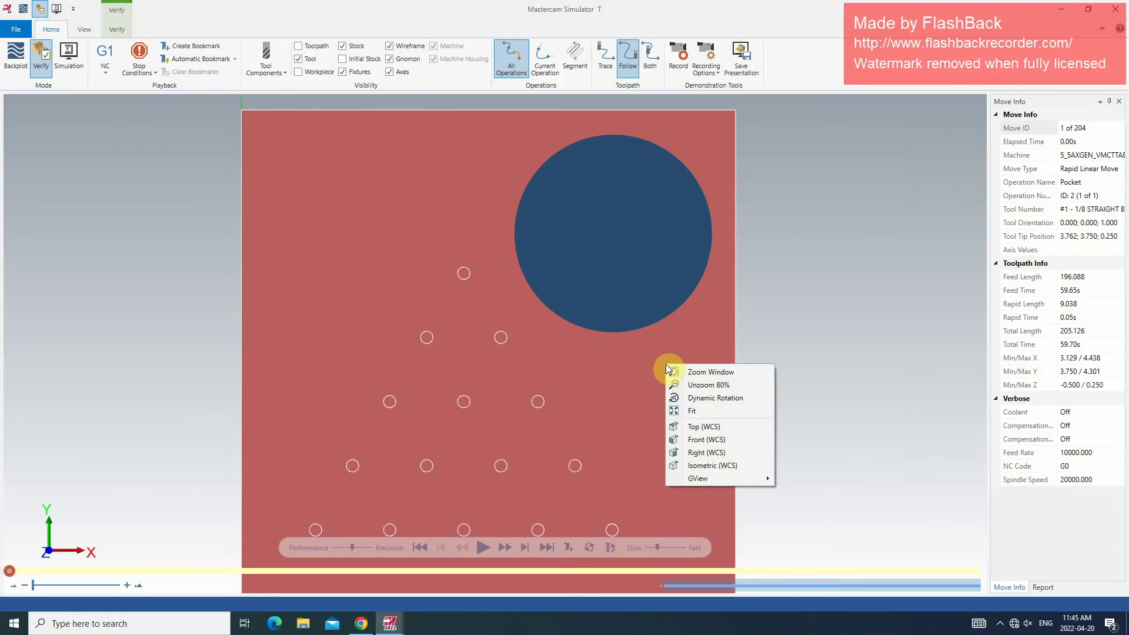
{"action": "left_click", "coordinate": [689, 465]}
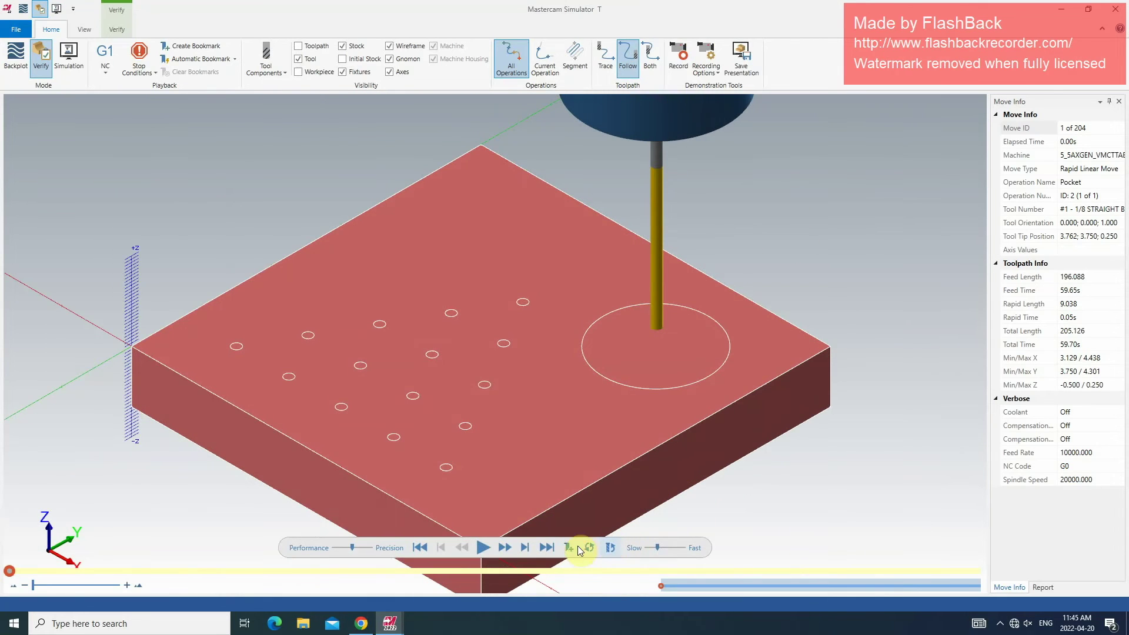
{"action": "left_click", "coordinate": [485, 548]}
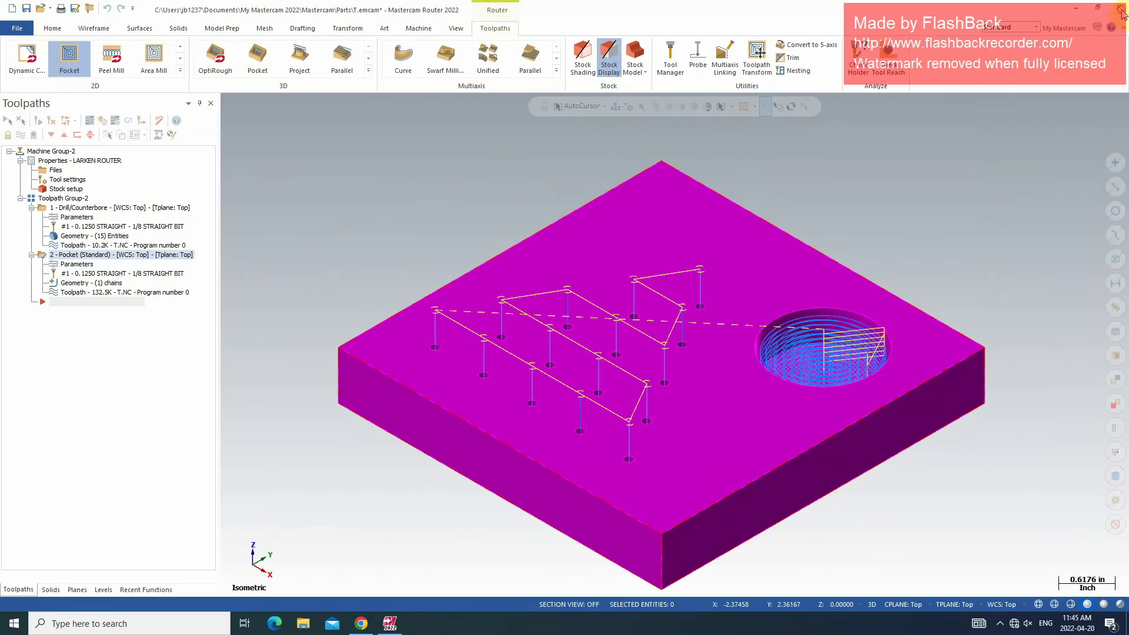
{"action": "left_click", "coordinate": [1117, 10]}
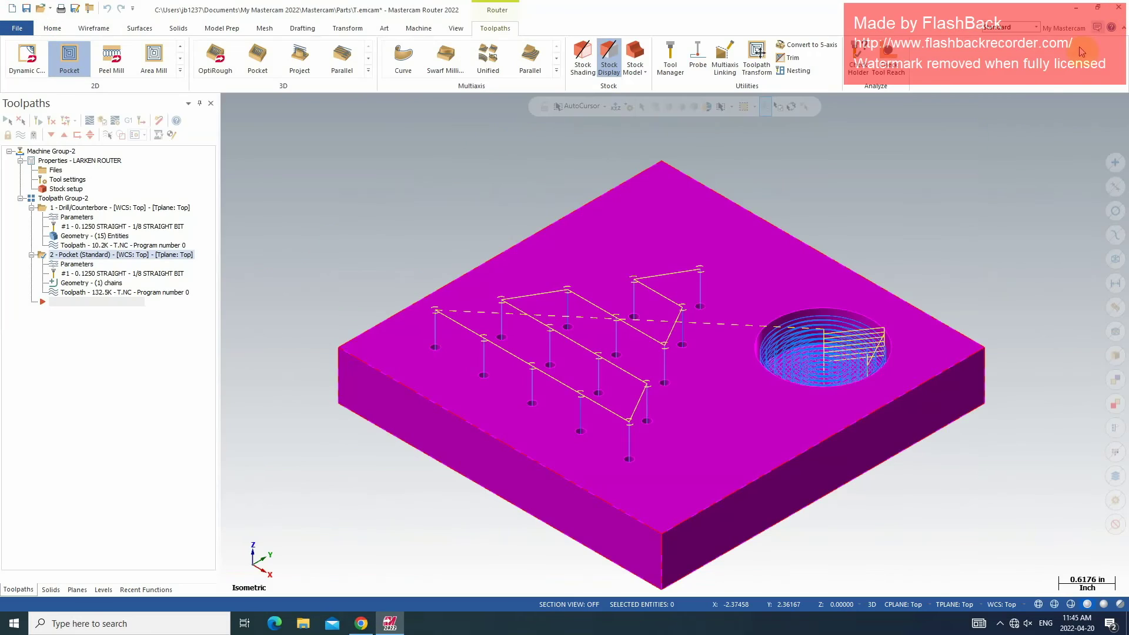
Start a Contour toolpath on the plate's square outer boundary, chained clockwise from its upper edge in the top view
{"action": "left_click", "coordinate": [180, 49]}
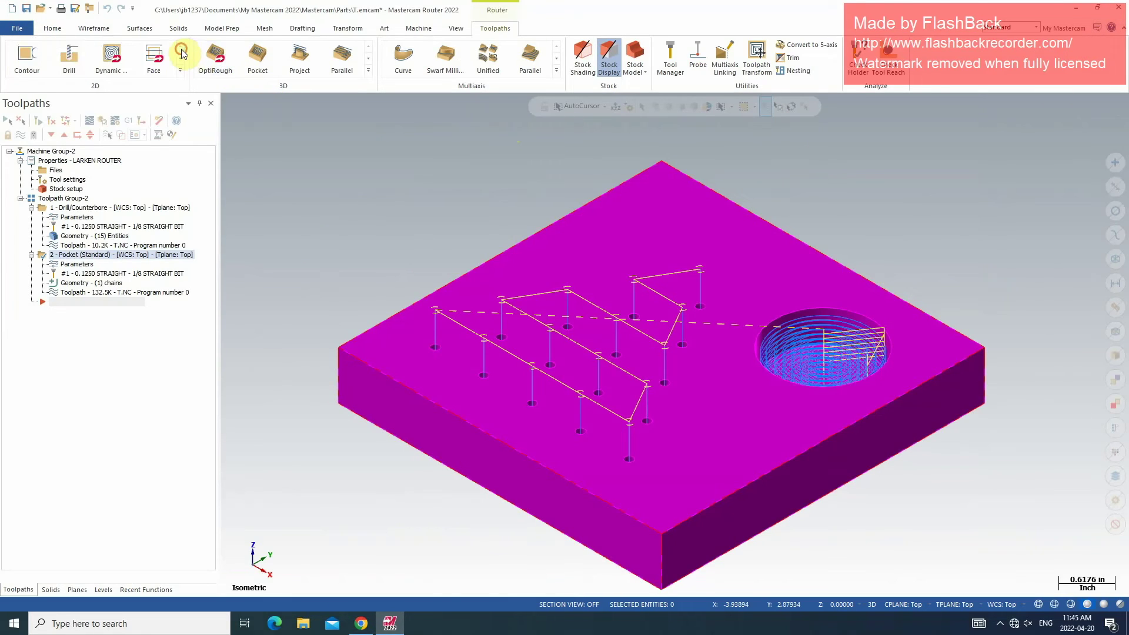
{"action": "left_click", "coordinate": [27, 59]}
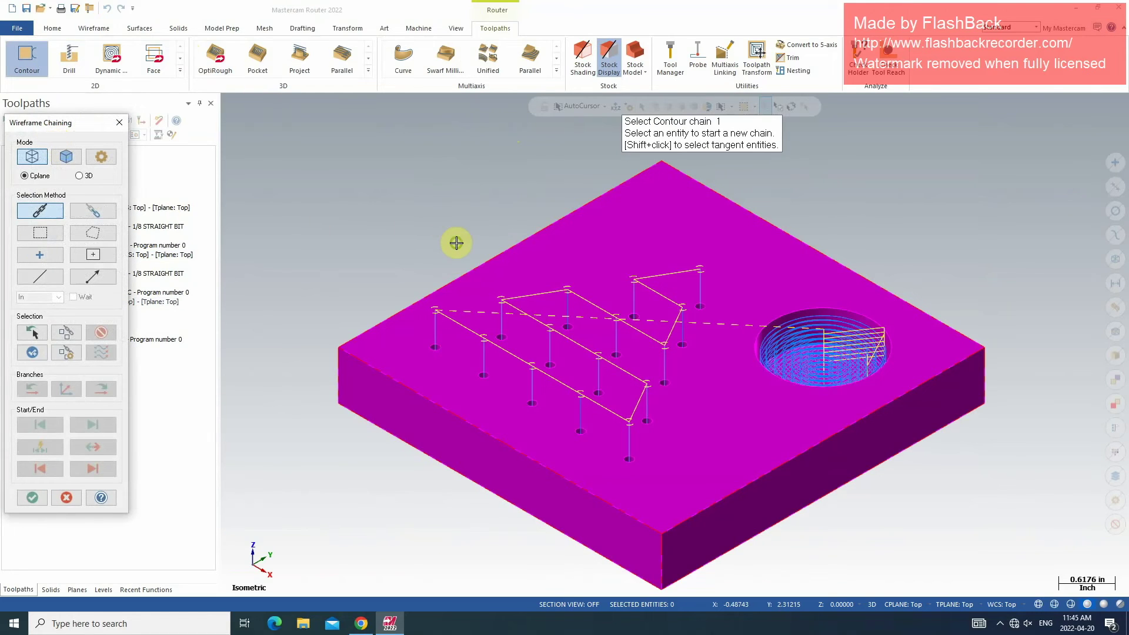
{"action": "middle_click_drag", "start_coordinate": [456, 241], "coordinate": [452, 260]}
{"action": "right_click", "coordinate": [519, 249]}
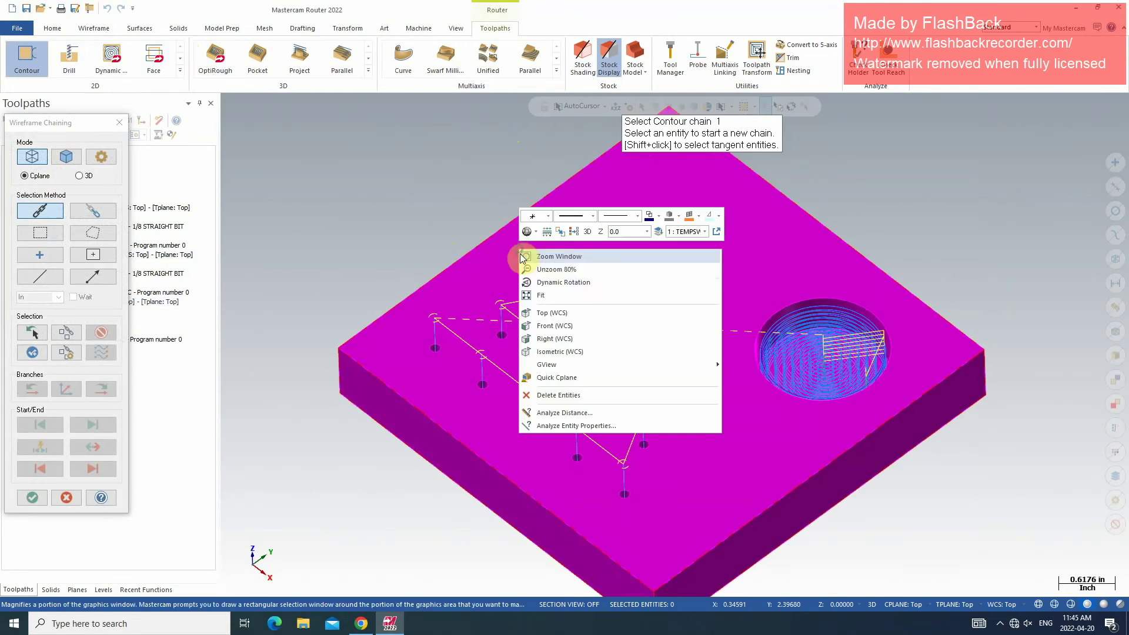
{"action": "left_click", "coordinate": [551, 313]}
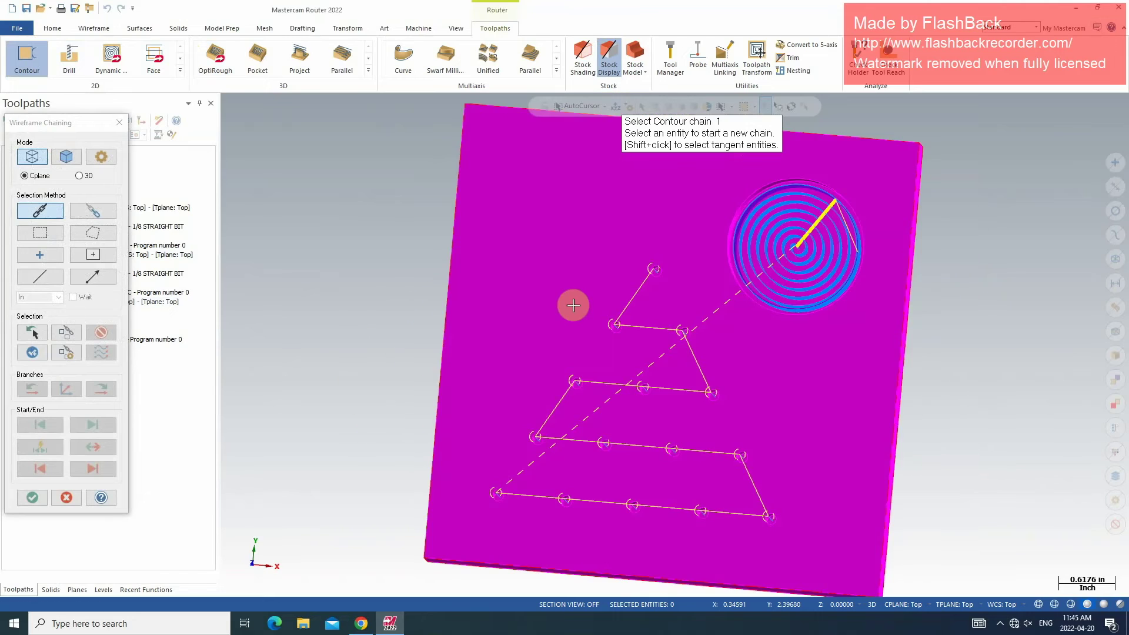
{"action": "left_click", "coordinate": [519, 130]}
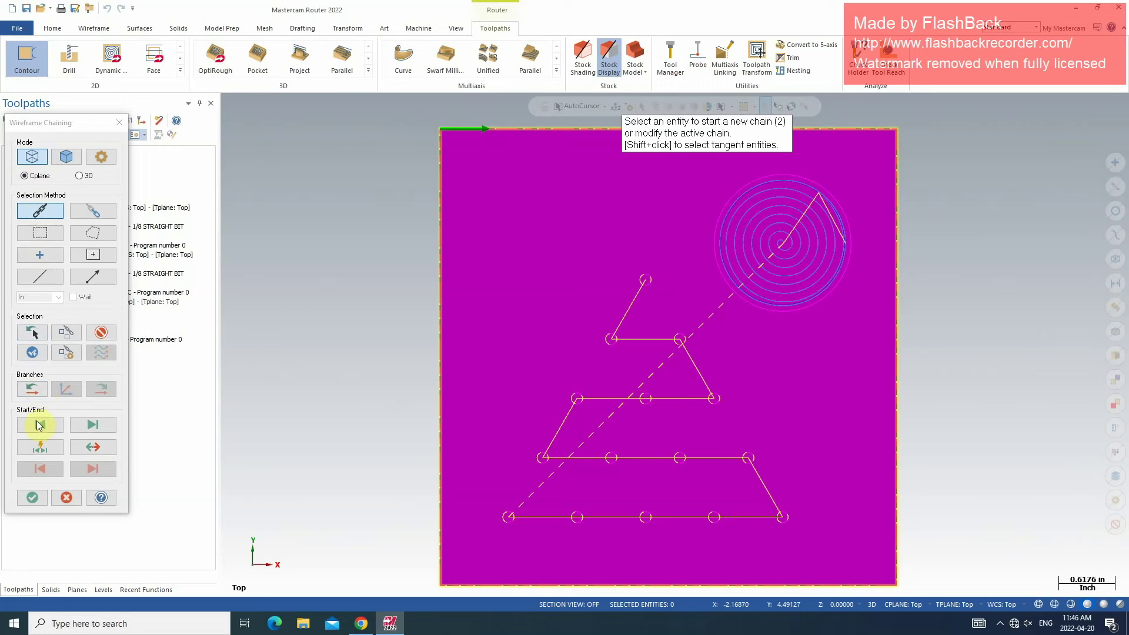
{"action": "left_click", "coordinate": [40, 497]}
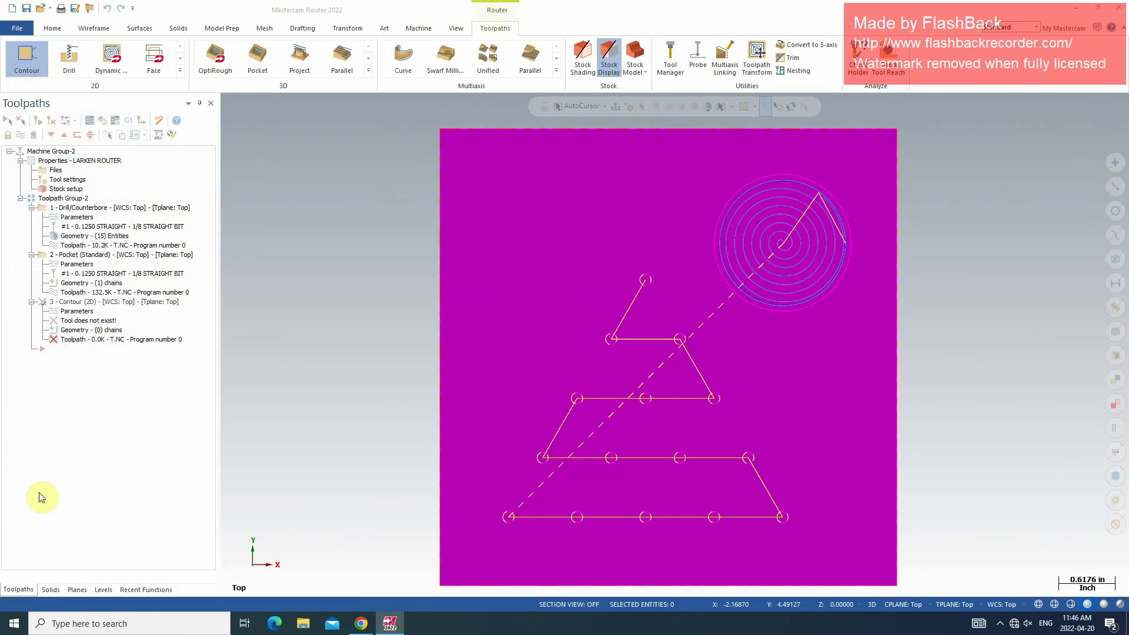
Assign the 1/8 STRAIGHT BIT to the contour toolpath and enable depth cuts with a maximum rough step of 1/16 in
{"action": "left_click", "coordinate": [106, 173]}
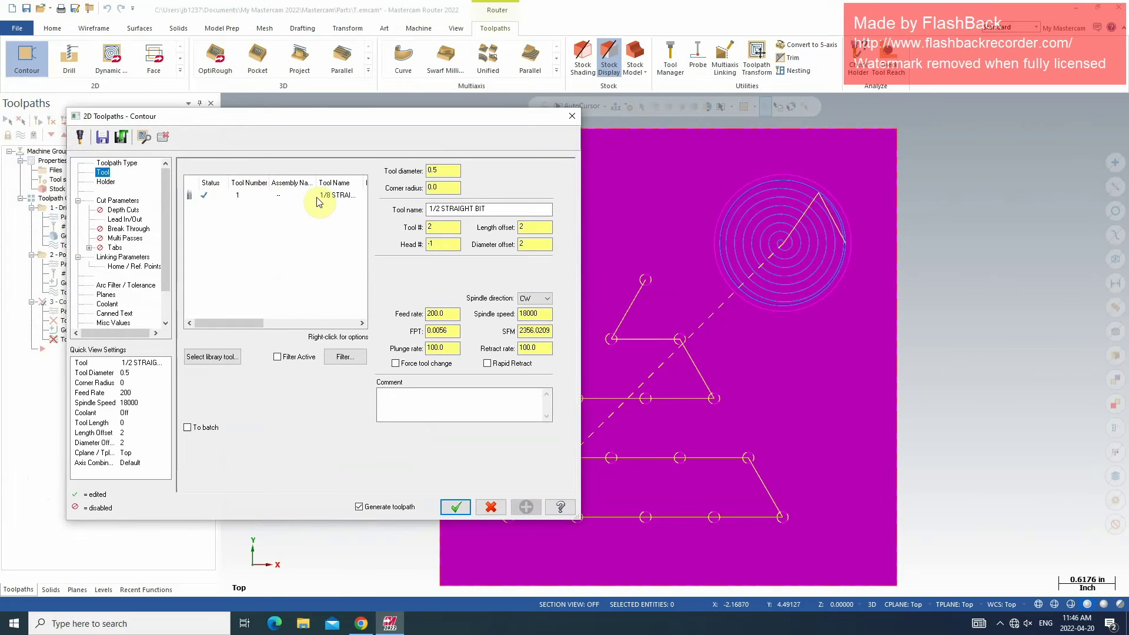
{"action": "left_click", "coordinate": [318, 196]}
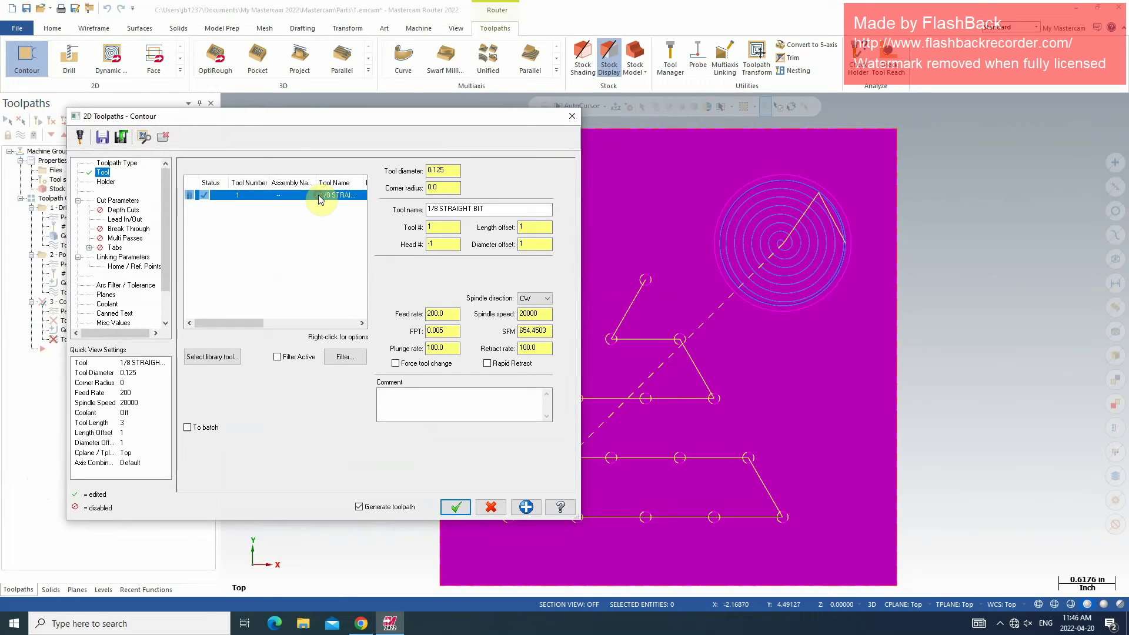
{"action": "left_click", "coordinate": [106, 182]}
{"action": "left_click", "coordinate": [117, 201]}
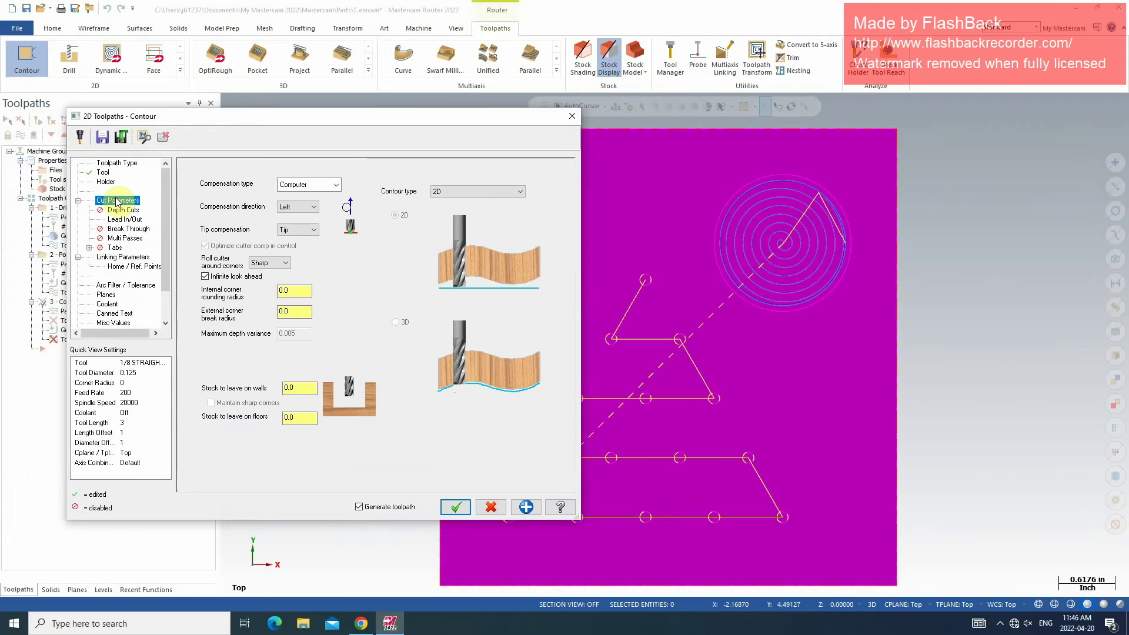
{"action": "left_click", "coordinate": [121, 210]}
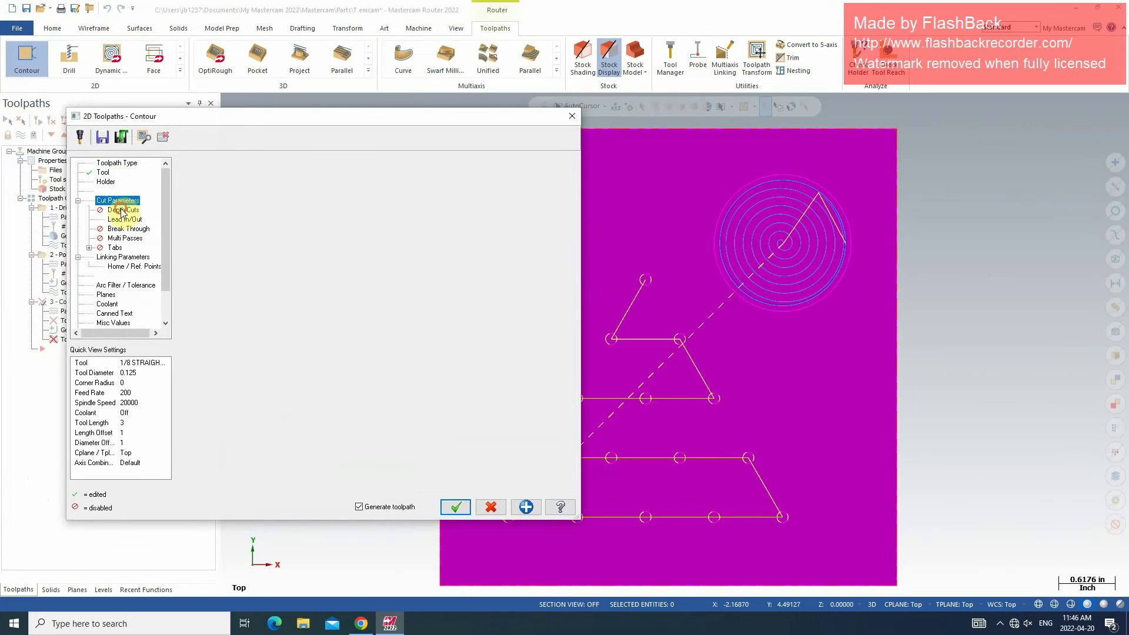
{"action": "left_click", "coordinate": [225, 200]}
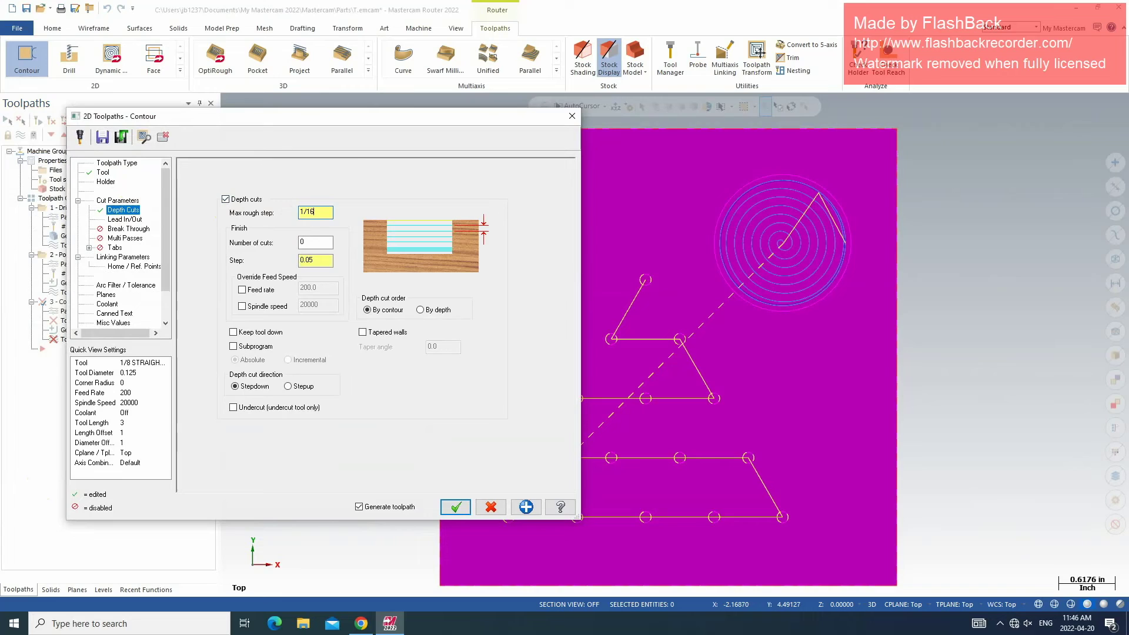
{"action": "key", "text": "Return"}
Enable manual tabs on the contour toolpath with vertical moves, 0.75 in width and 0.125 in tab thickness
{"action": "left_click", "coordinate": [130, 220]}
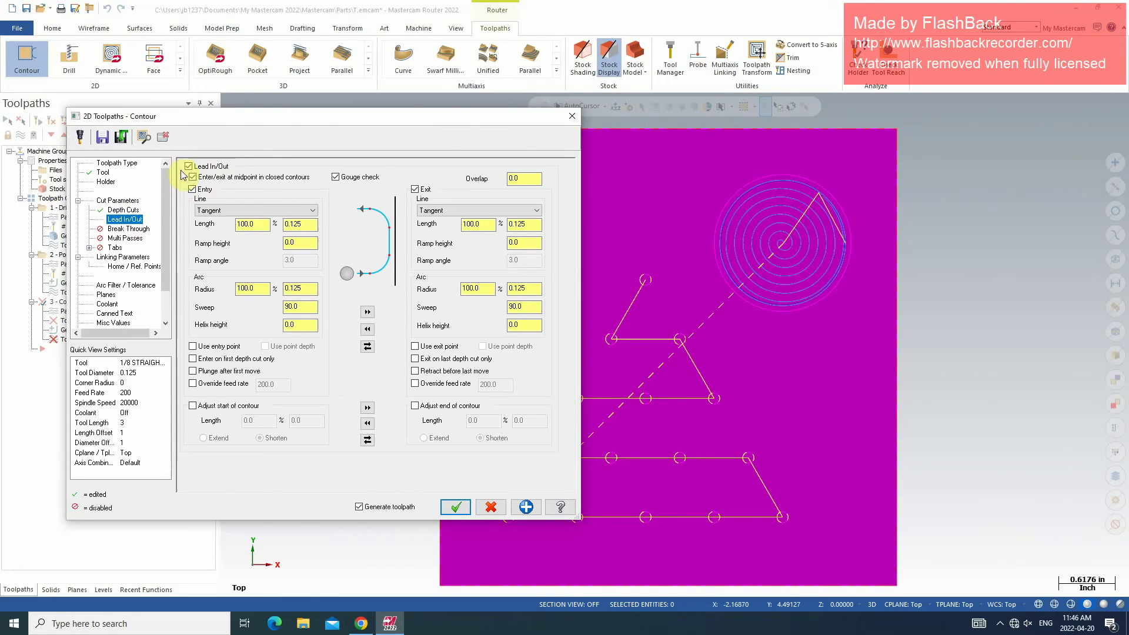
{"action": "left_click", "coordinate": [126, 229]}
{"action": "left_click", "coordinate": [122, 238]}
{"action": "left_click", "coordinate": [116, 248]}
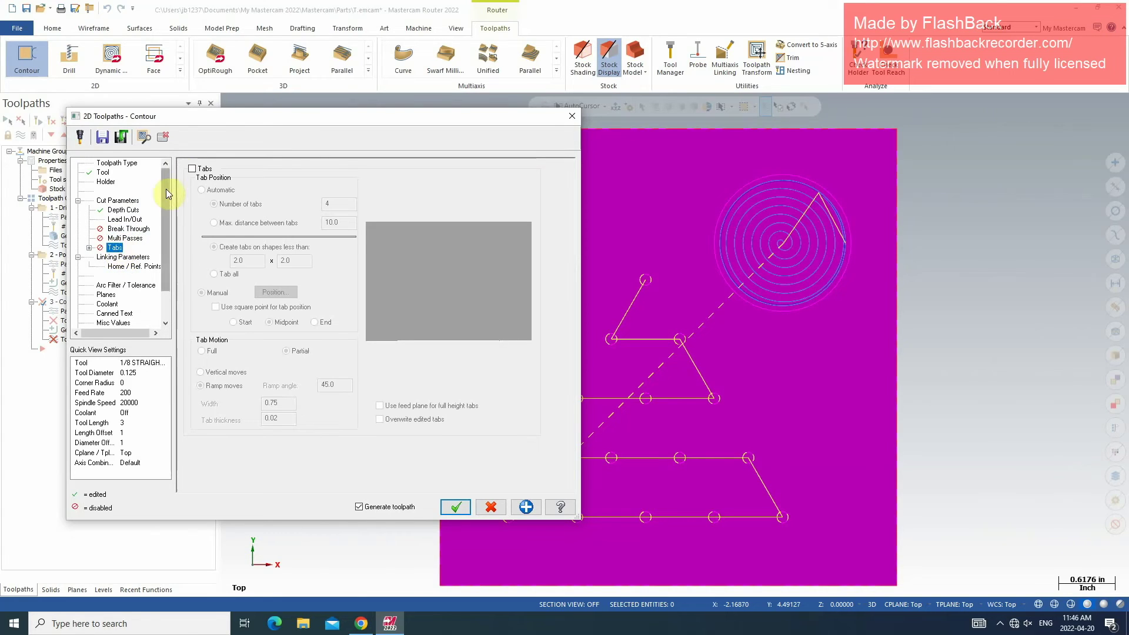
{"action": "left_click", "coordinate": [191, 169]}
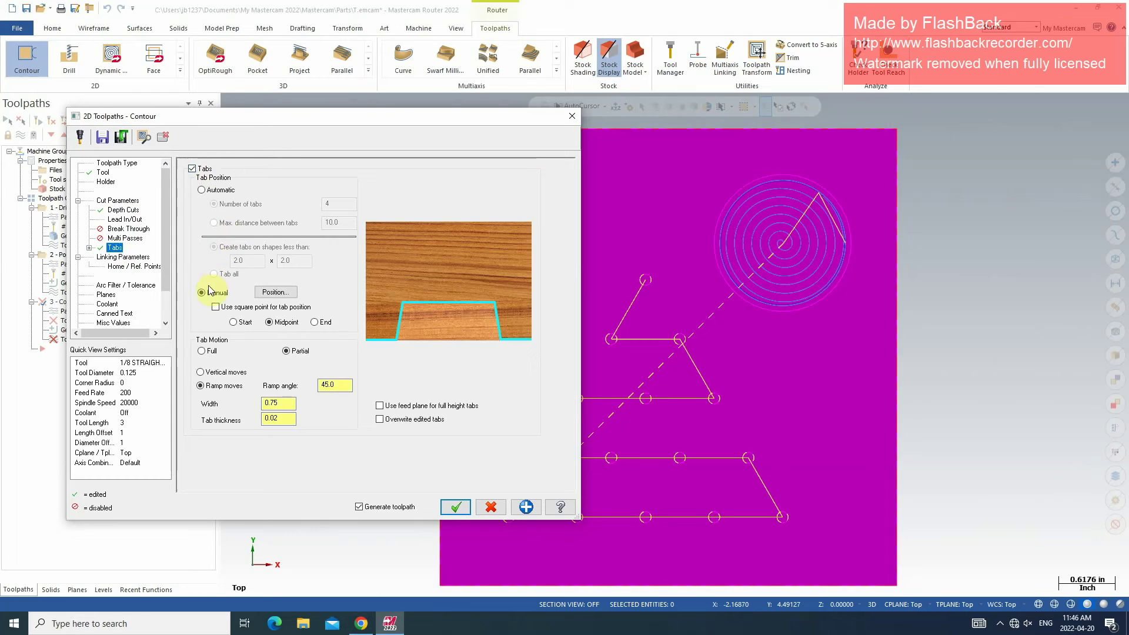
{"action": "left_click", "coordinate": [201, 372]}
{"action": "double_click", "coordinate": [271, 418]}
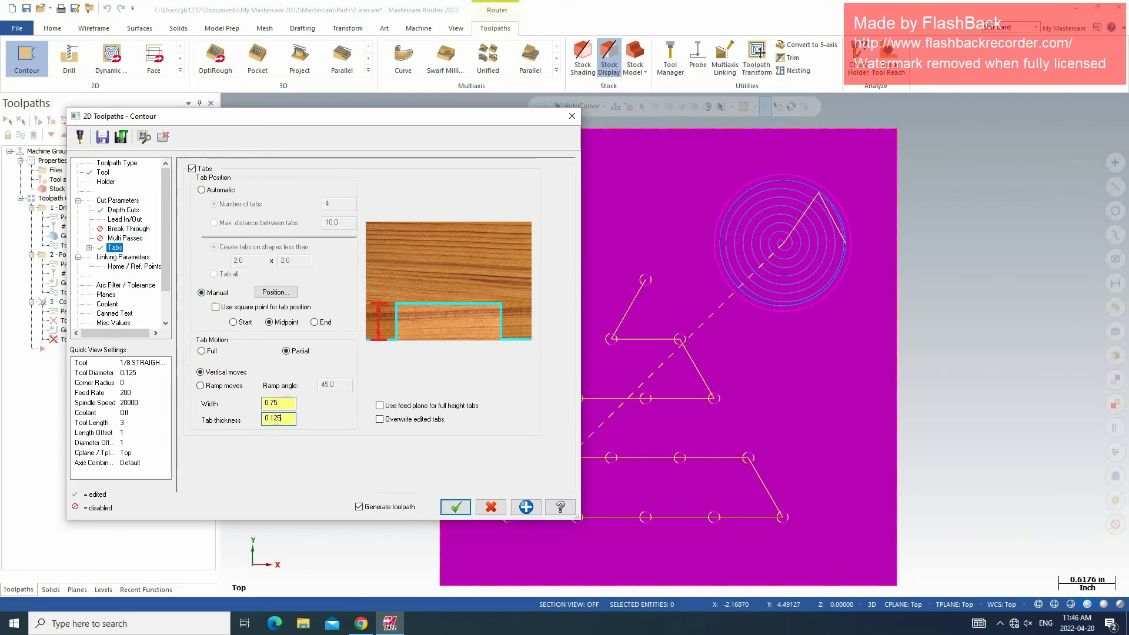
{"action": "left_click", "coordinate": [281, 405]}
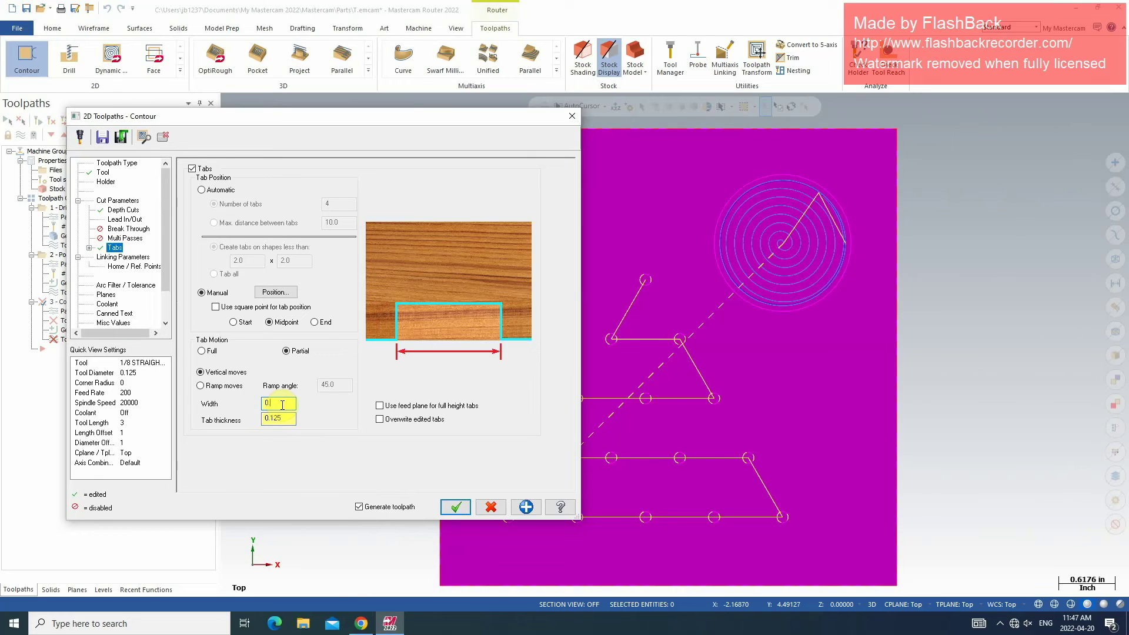
{"action": "type", "text": "75"}
Place one tab on the lower part of the plate's left edge and one on its right edge beside the circular pocket
{"action": "left_click", "coordinate": [122, 239]}
{"action": "left_click", "coordinate": [114, 248]}
{"action": "left_click", "coordinate": [275, 292]}
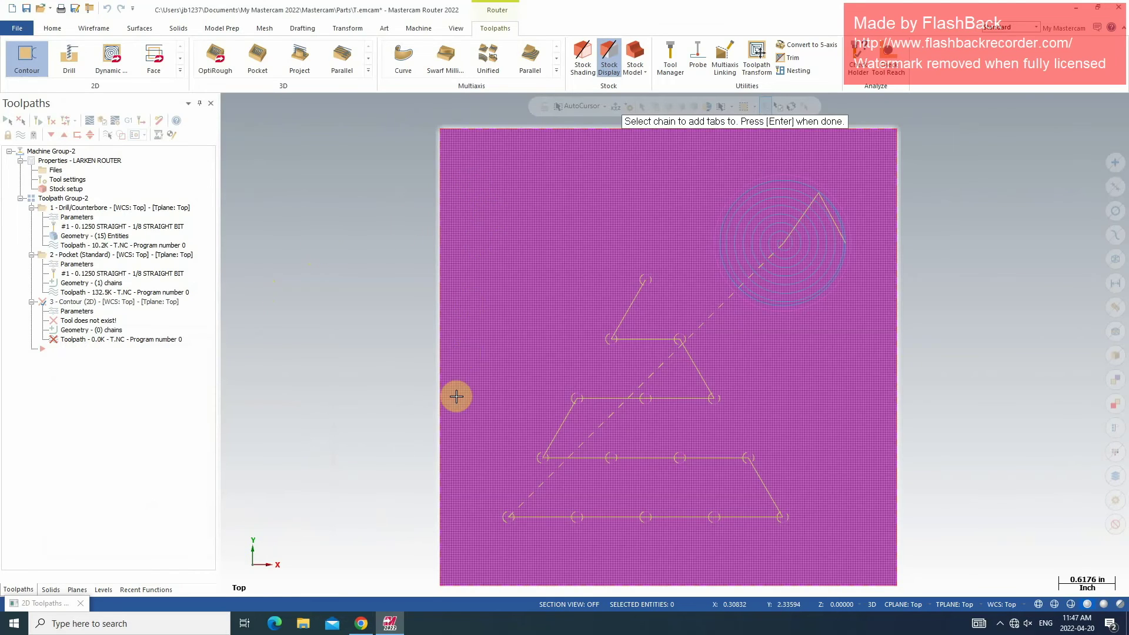
{"action": "left_click", "coordinate": [439, 505]}
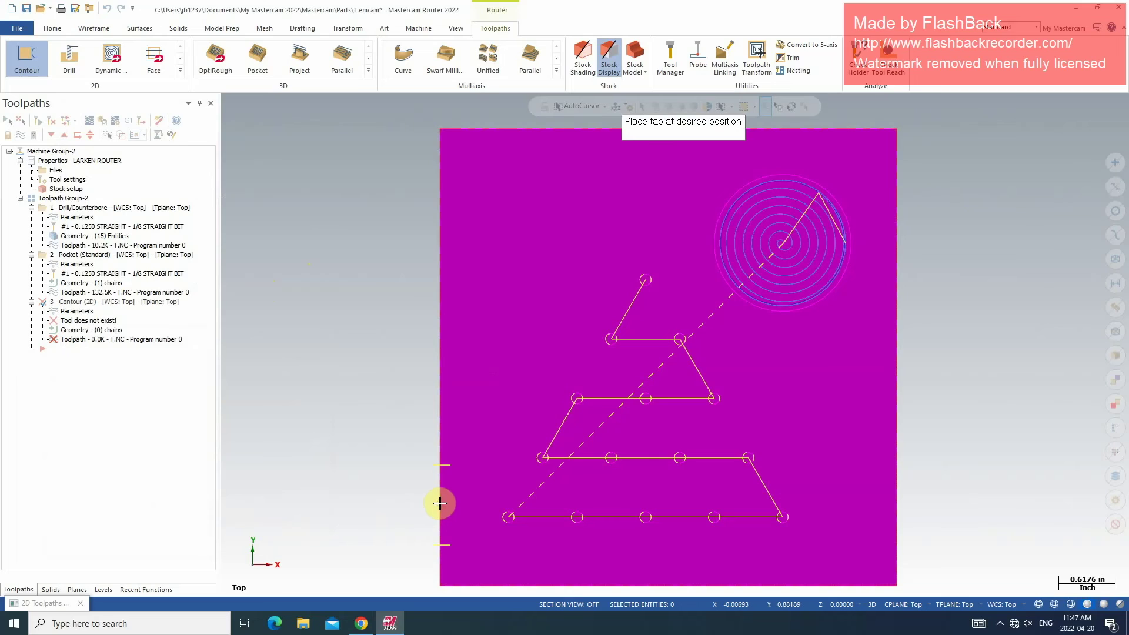
{"action": "left_click", "coordinate": [439, 500]}
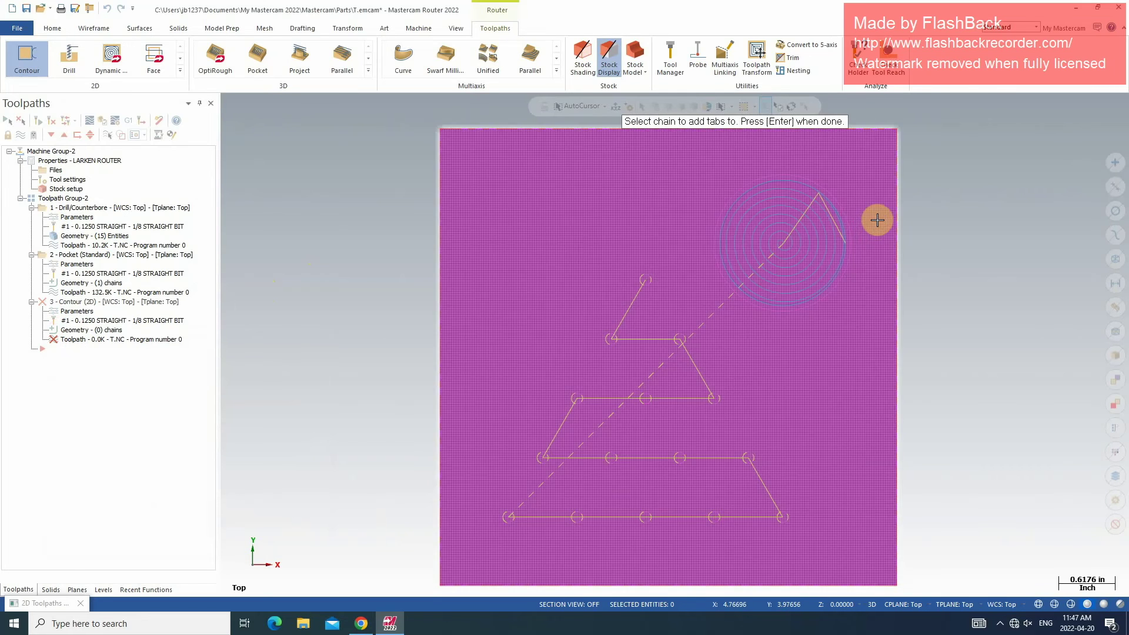
{"action": "left_click", "coordinate": [898, 224]}
{"action": "left_click", "coordinate": [899, 224]}
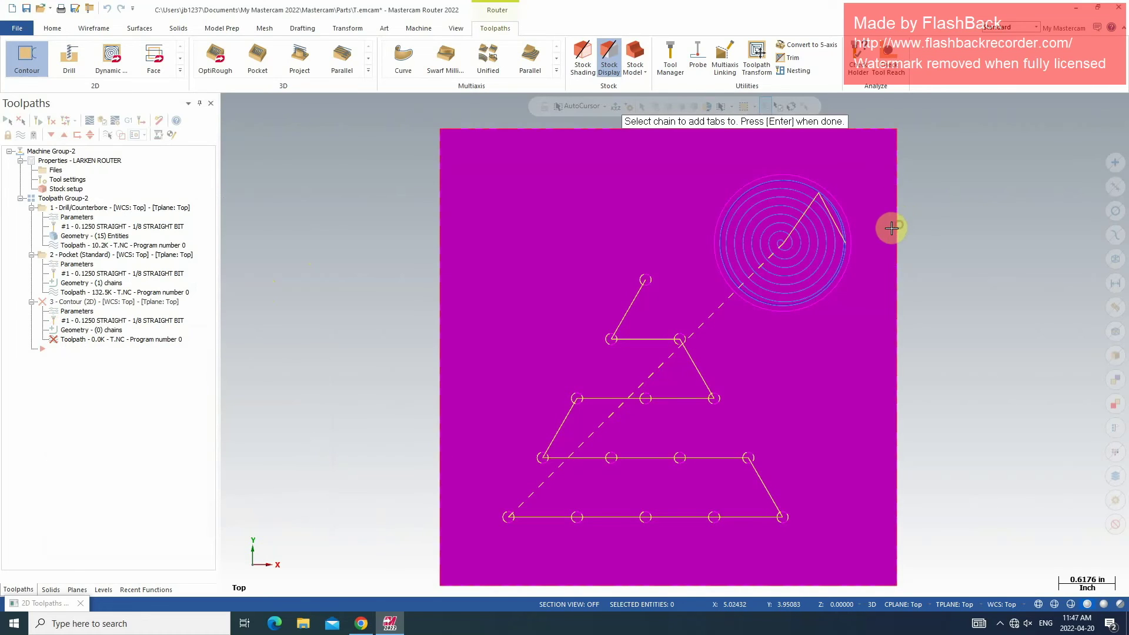
{"action": "key", "text": "Return"}
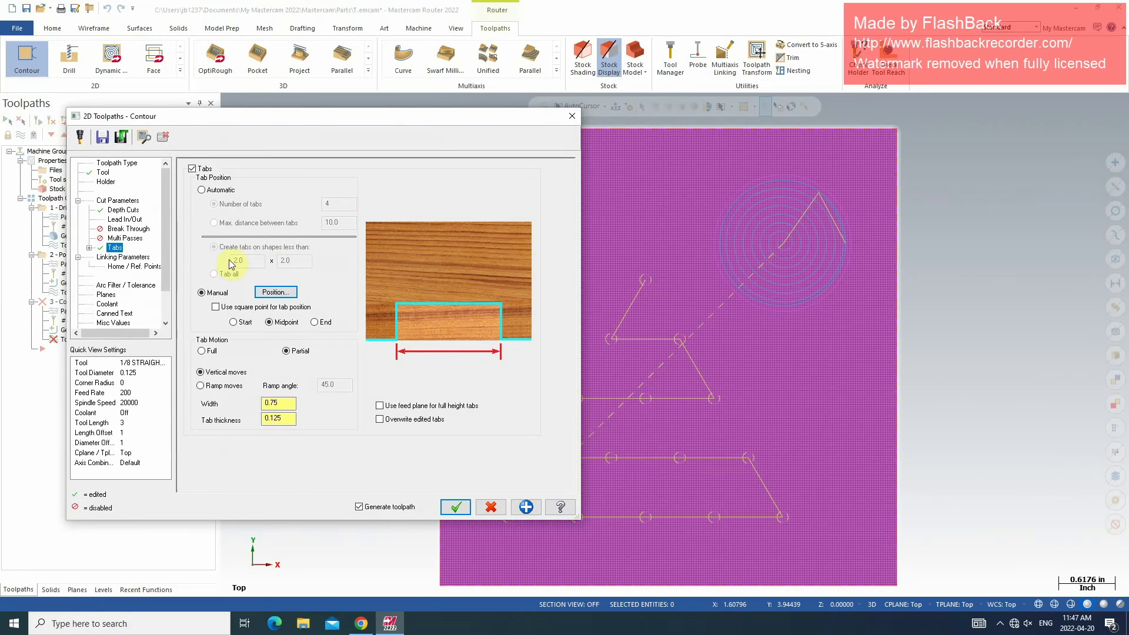
Set the contour's depth to an absolute -0.8 in and generate the toolpath
{"action": "left_click", "coordinate": [133, 259]}
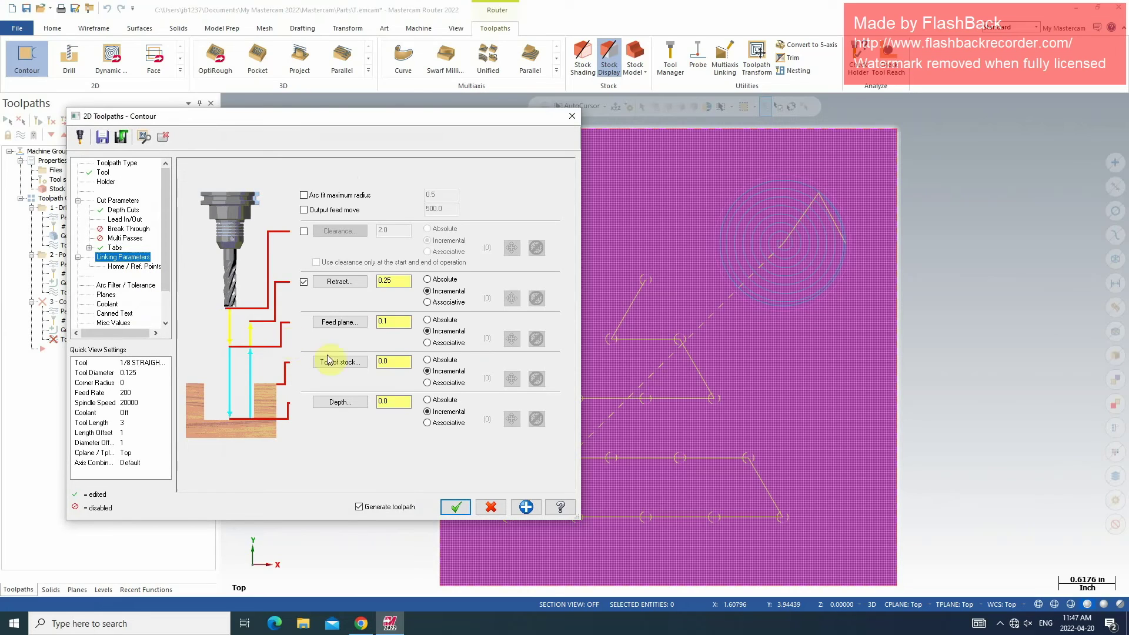
{"action": "left_click", "coordinate": [429, 401]}
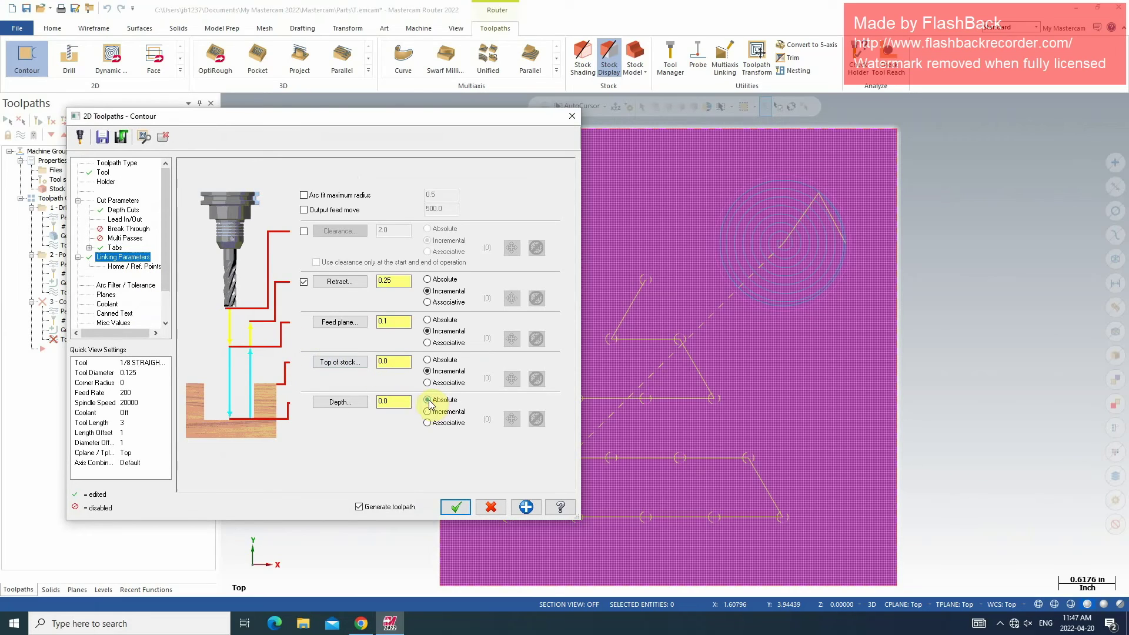
{"action": "double_click", "coordinate": [390, 403]}
{"action": "double_click", "coordinate": [391, 402]}
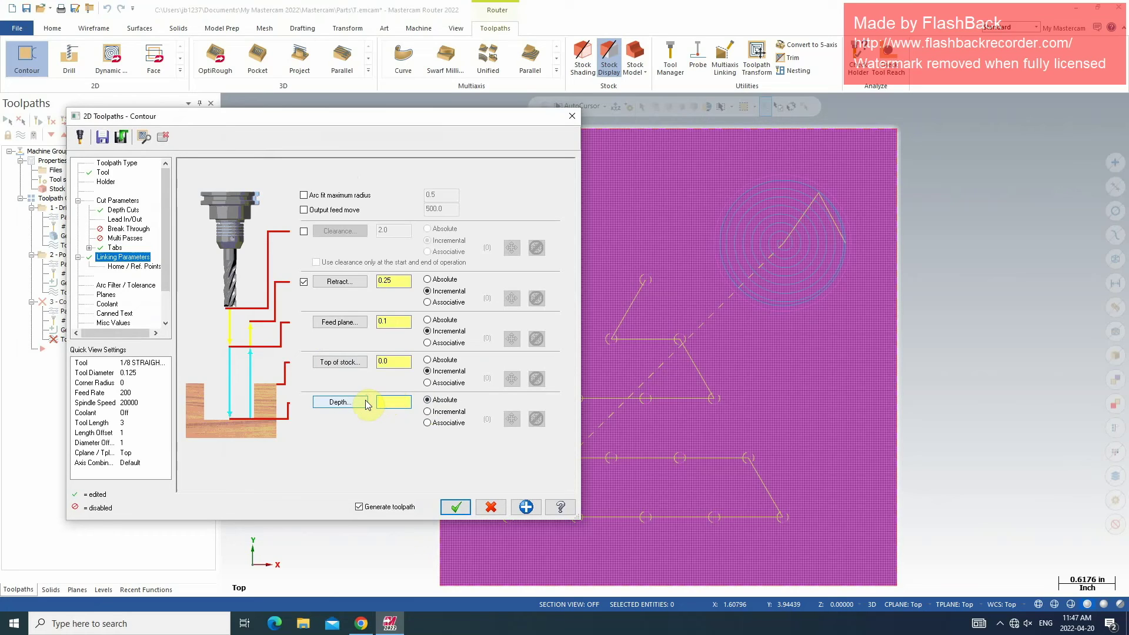
{"action": "type", "text": "0.8"}
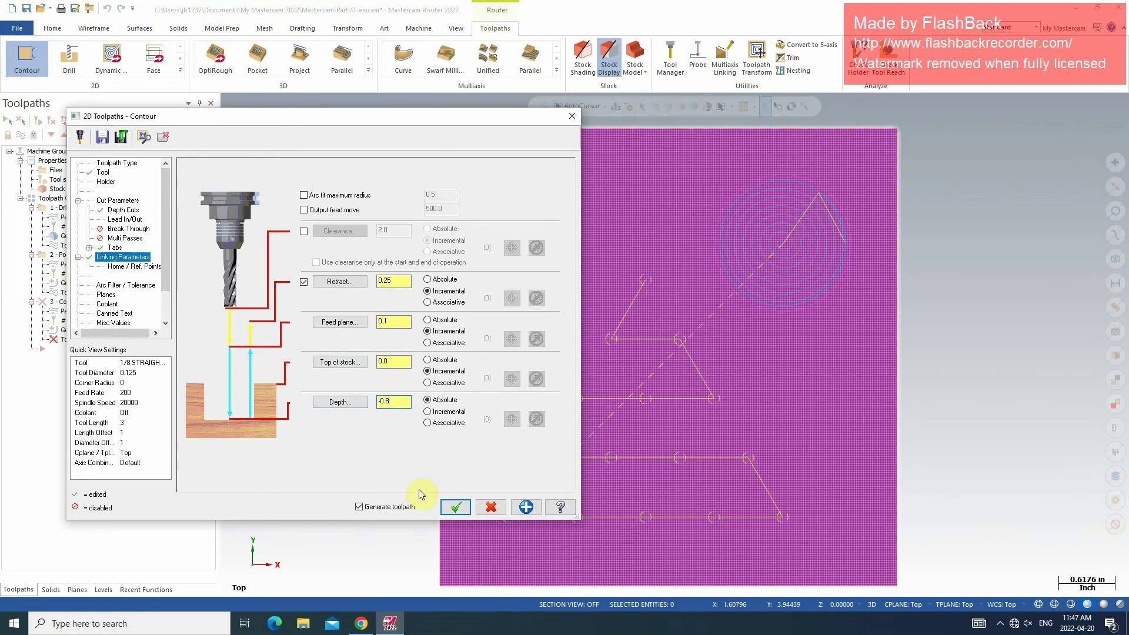
{"action": "left_click", "coordinate": [450, 510]}
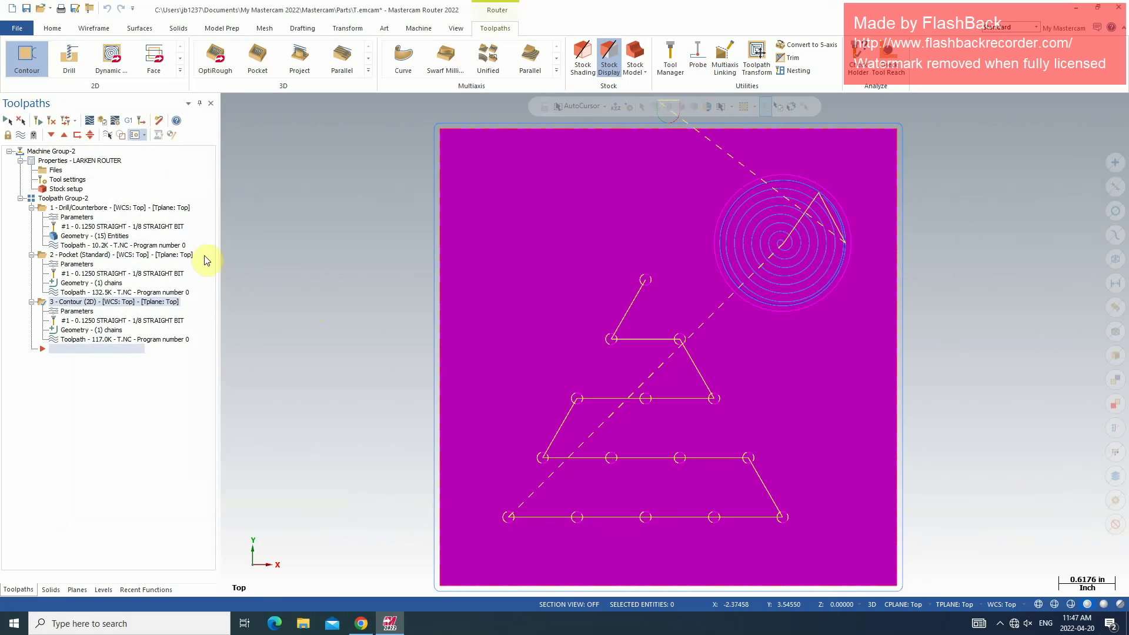
Run the Verify simulation of the contour toolpath in isometric view, inspect the tab on the plate's side, and close the simulator
{"action": "left_click", "coordinate": [106, 123]}
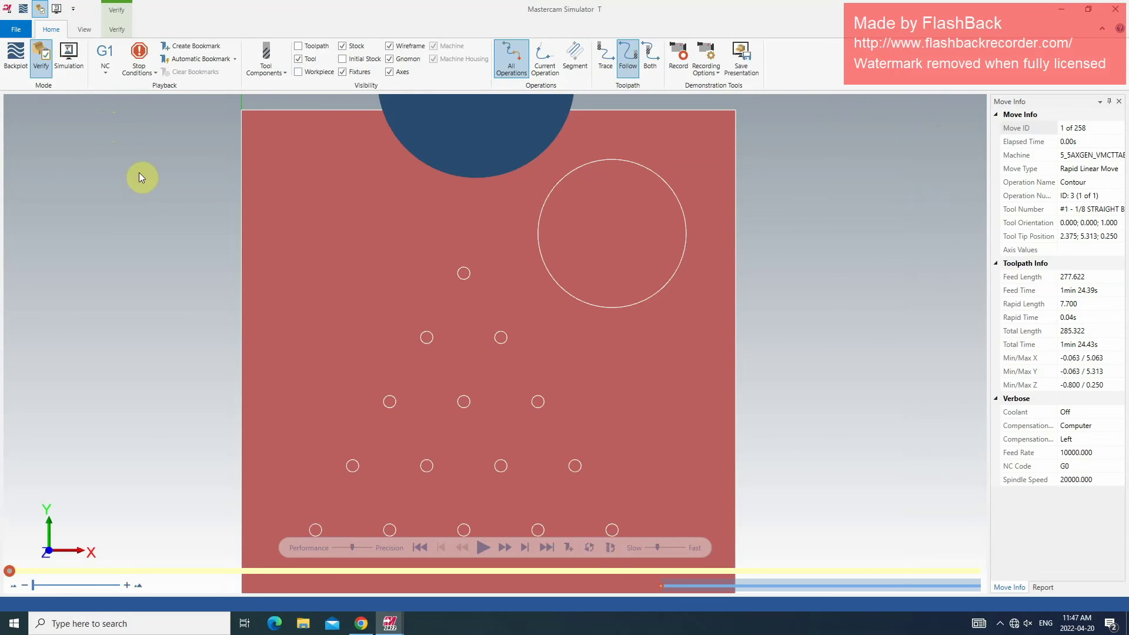
{"action": "right_click", "coordinate": [591, 361]}
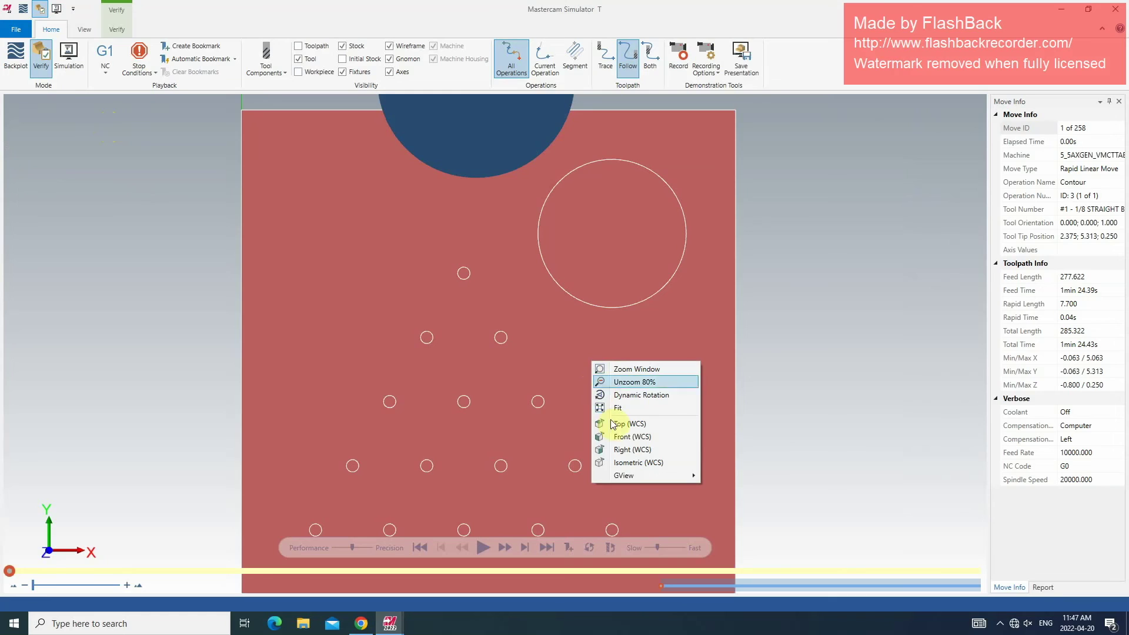
{"action": "left_click", "coordinate": [630, 462]}
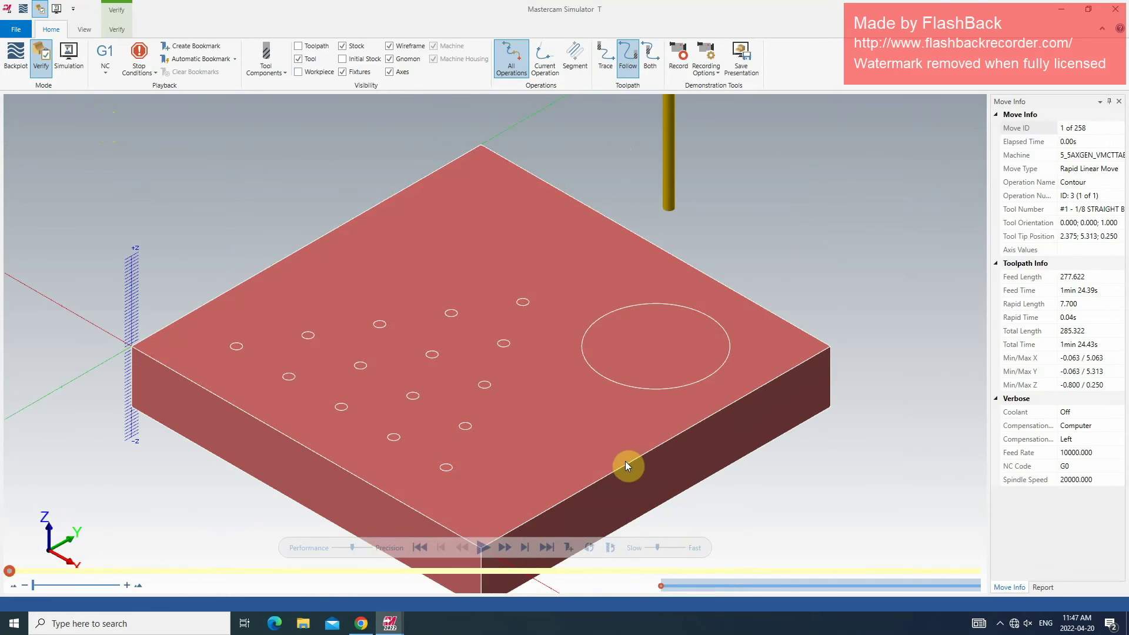
{"action": "left_click", "coordinate": [480, 548]}
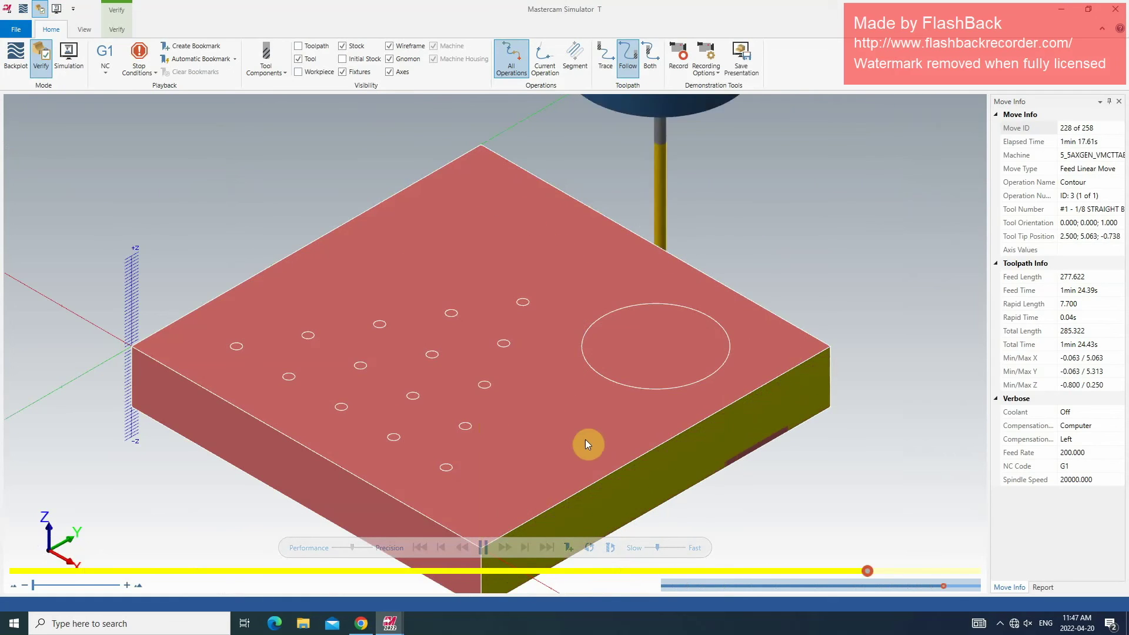
{"action": "mouse_move", "coordinate": [686, 405]}
{"action": "left_mouse_down"}
{"action": "mouse_move", "coordinate": [650, 398]}
{"action": "mouse_move", "coordinate": [691, 432]}
{"action": "left_mouse_up"}
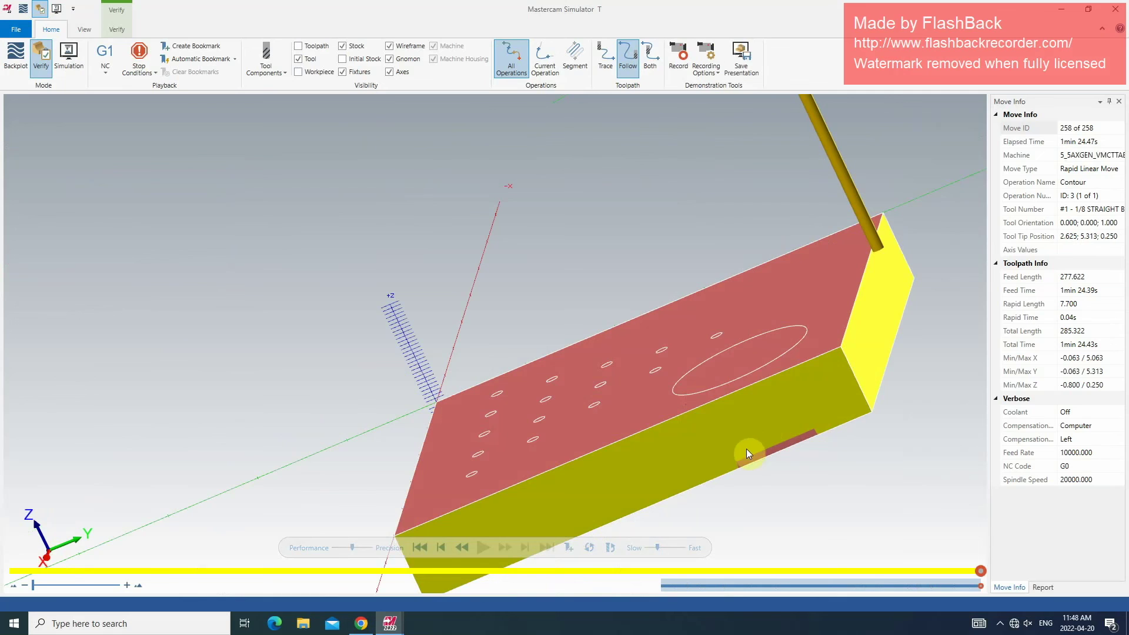
{"action": "left_click", "coordinate": [1114, 10]}
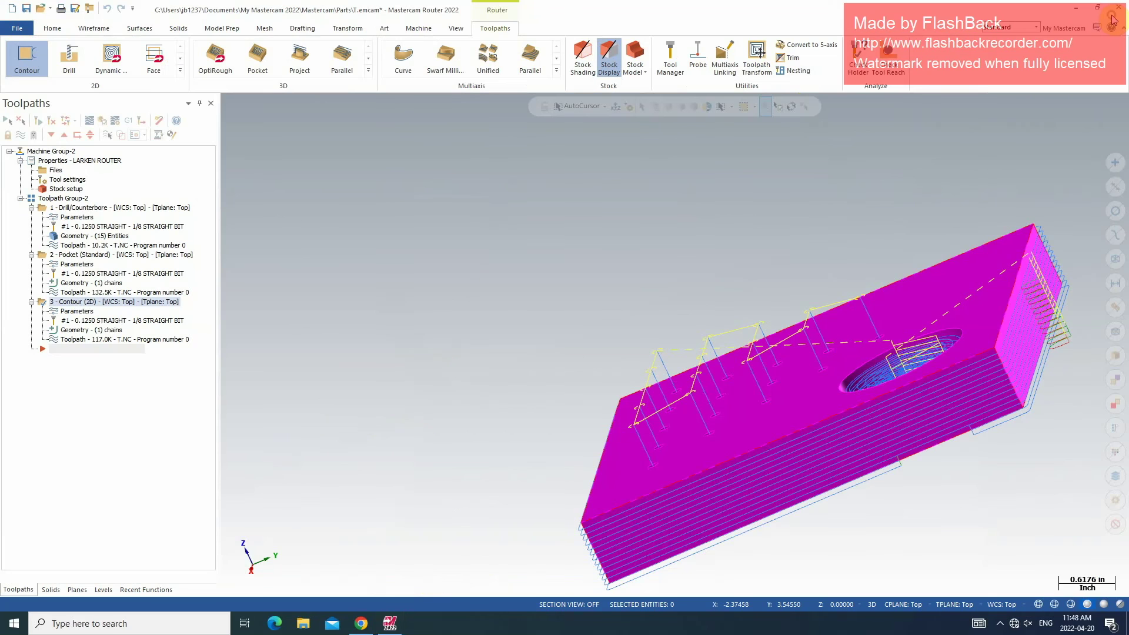
Run the Verify simulation of the drill, pocket and contour operations together in isometric view, and close the simulator
{"action": "right_click", "coordinate": [479, 210]}
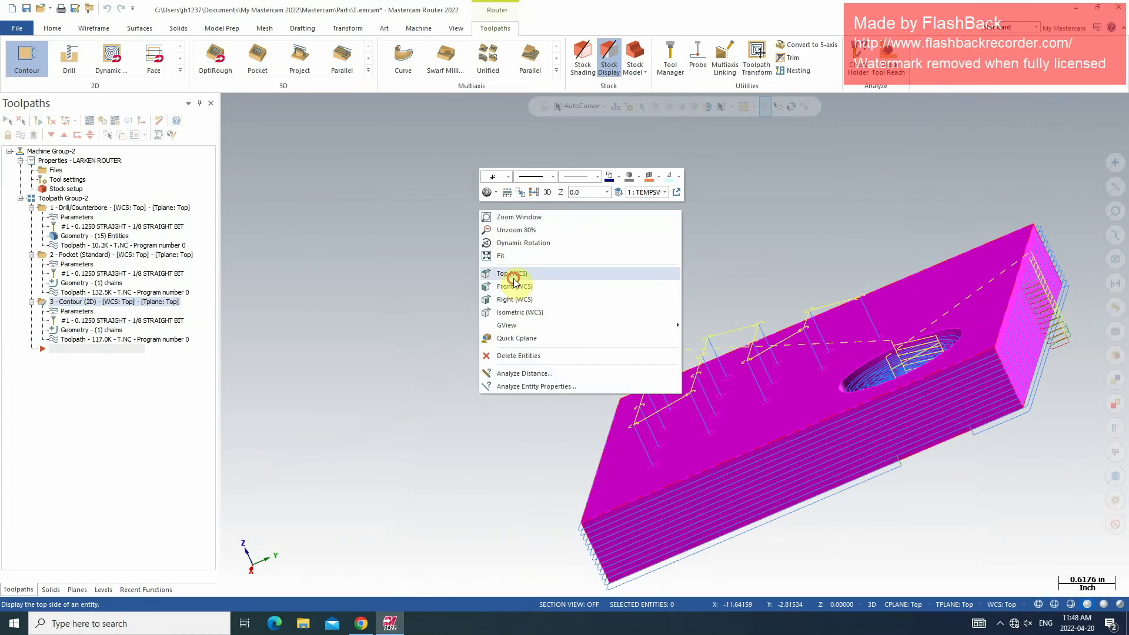
{"action": "left_click", "coordinate": [511, 274]}
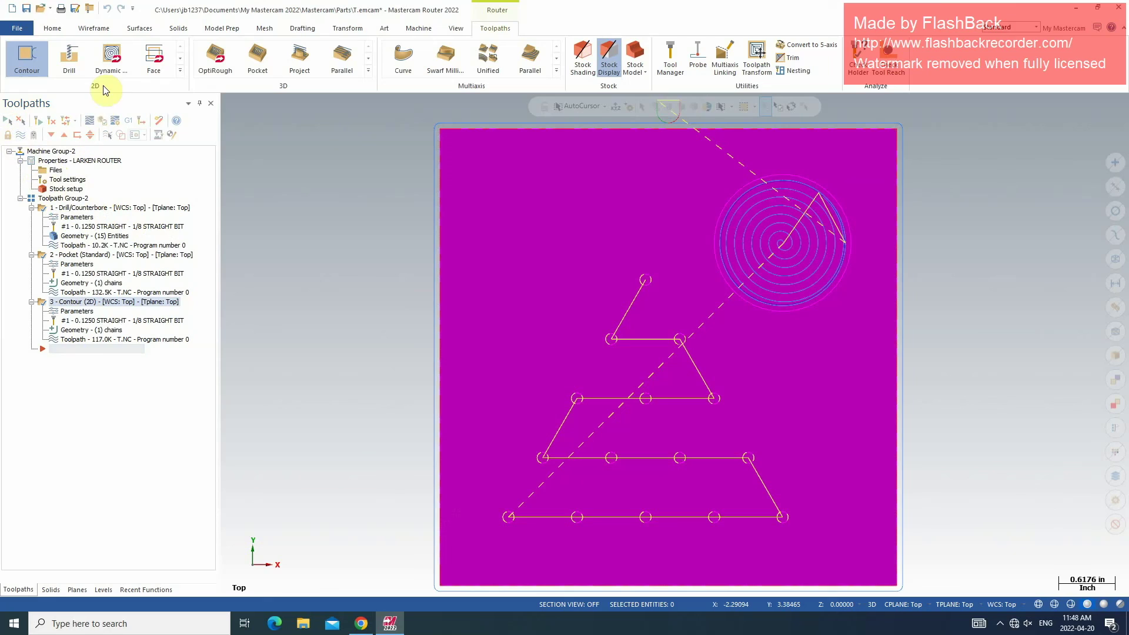
{"action": "left_click", "coordinate": [104, 121]}
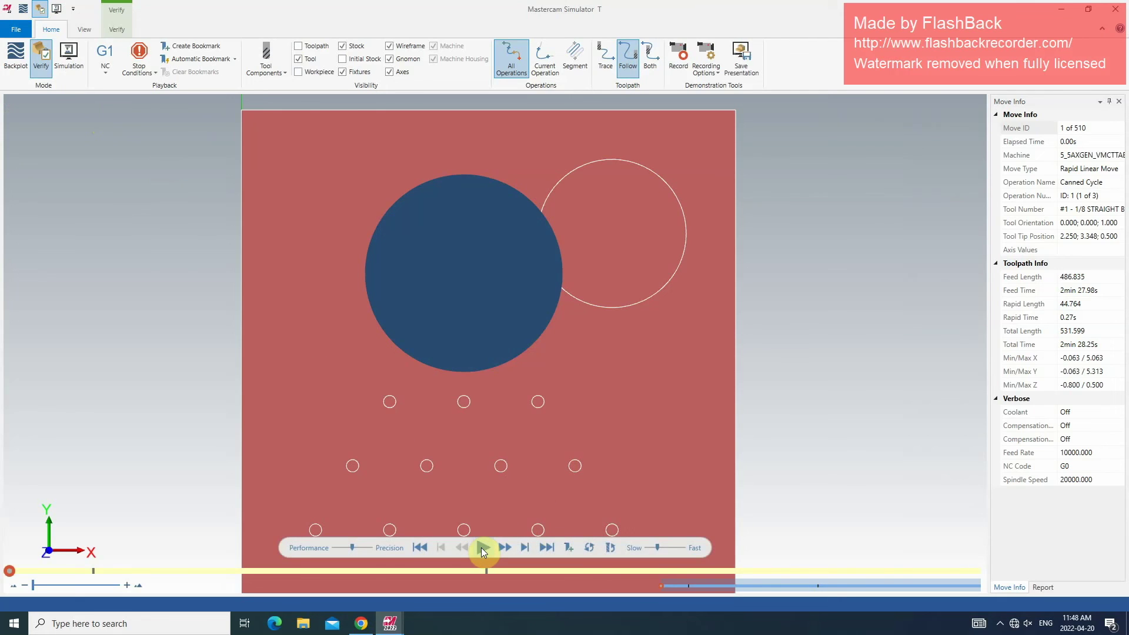
{"action": "right_click", "coordinate": [523, 494]}
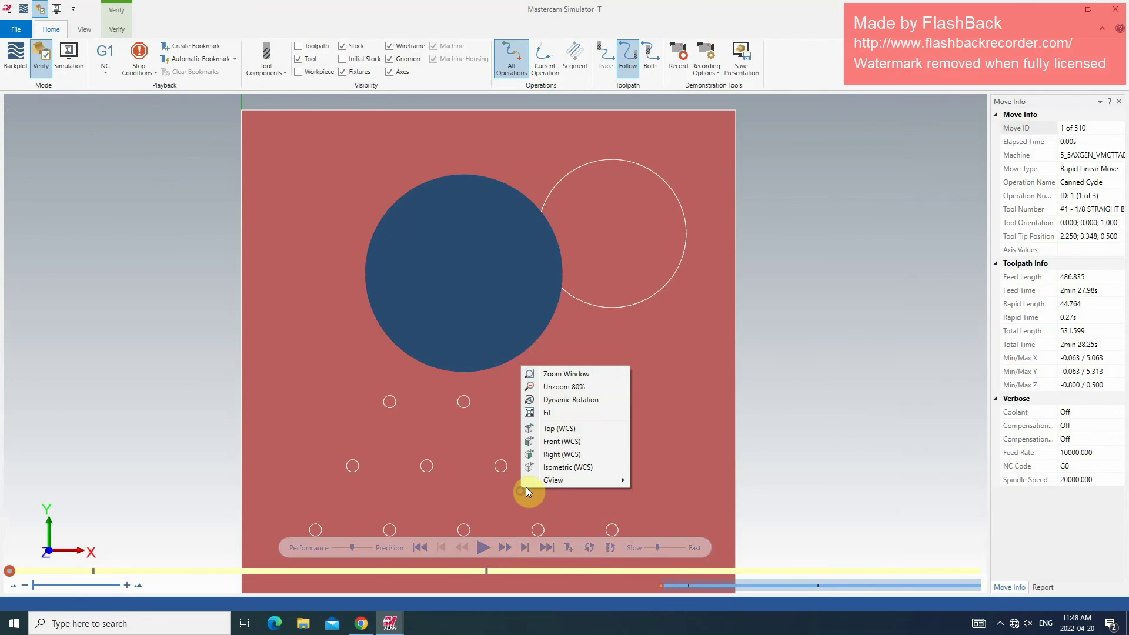
{"action": "left_click", "coordinate": [563, 467]}
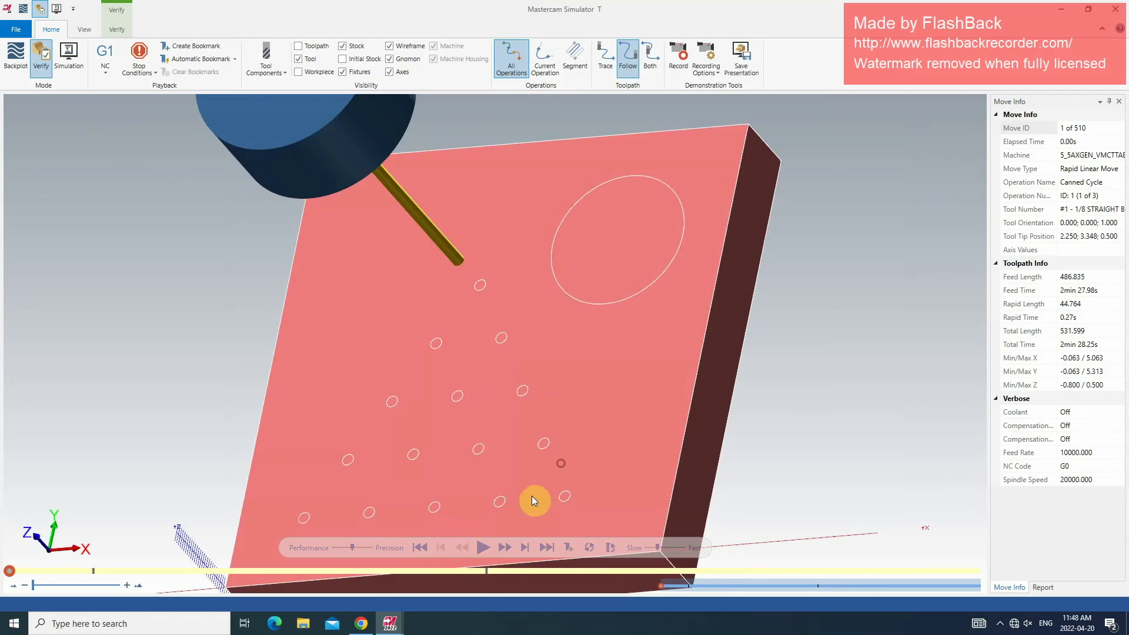
{"action": "left_click", "coordinate": [483, 547]}
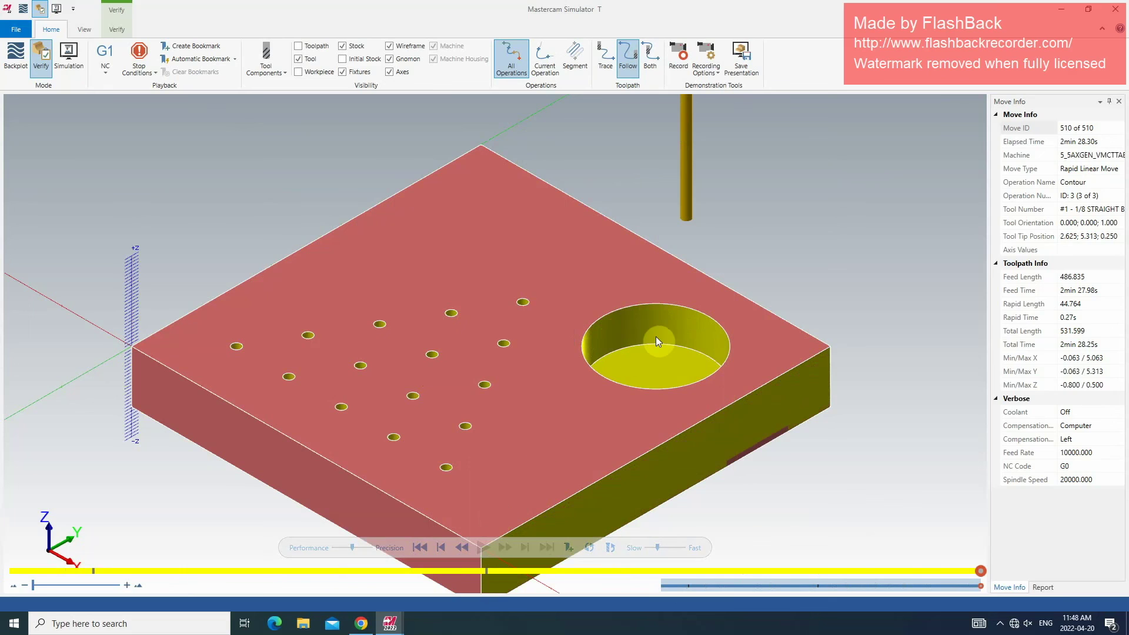
{"action": "left_click", "coordinate": [1115, 16]}
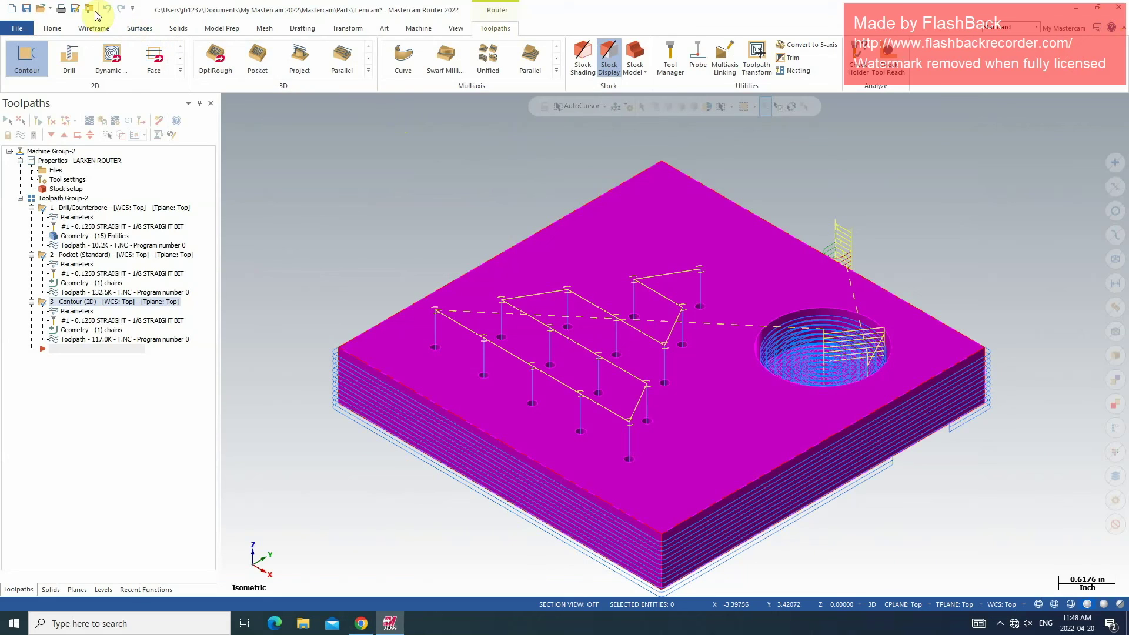
Save the part as mylastname_myproject in the Parts folder
{"action": "left_click", "coordinate": [76, 10]}
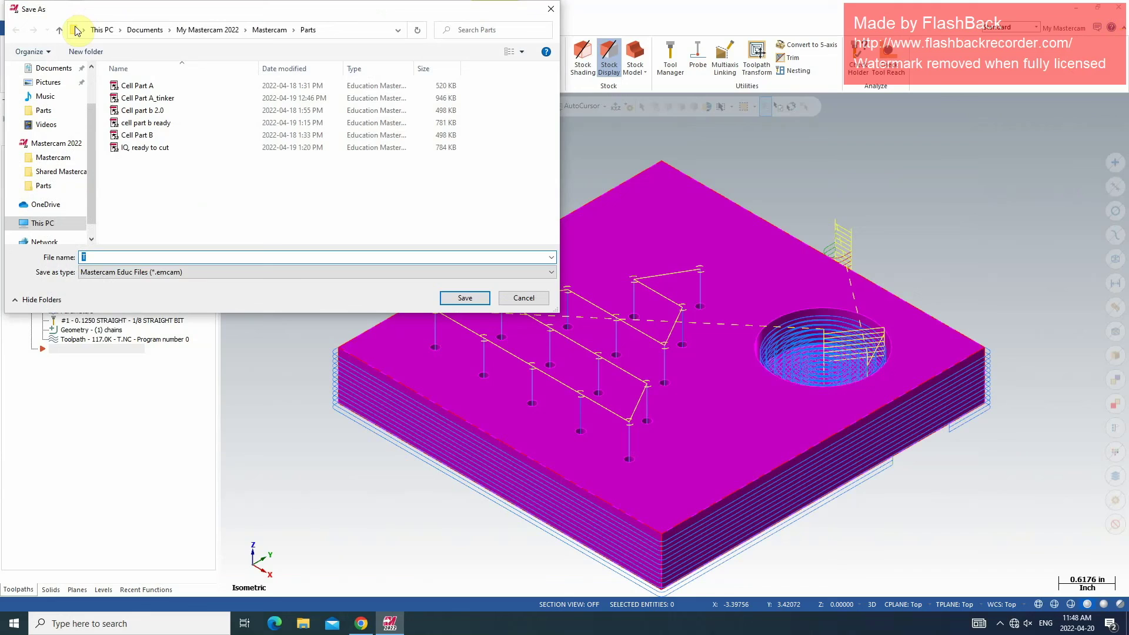
{"action": "type", "text": "mylastname_myproject"}
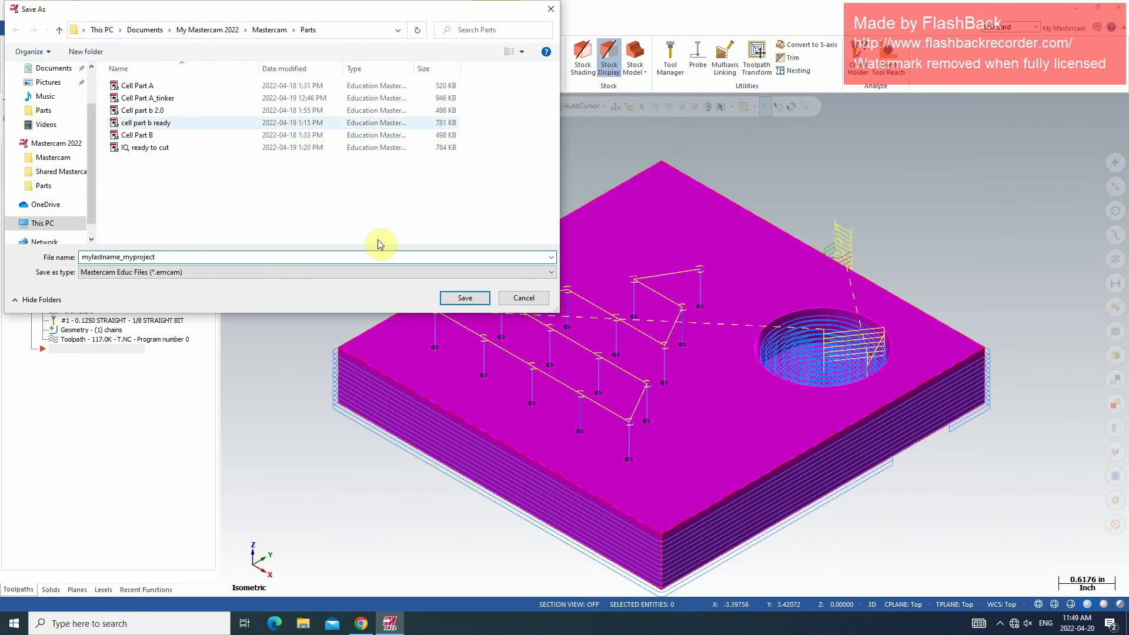
{"action": "left_click", "coordinate": [448, 299]}
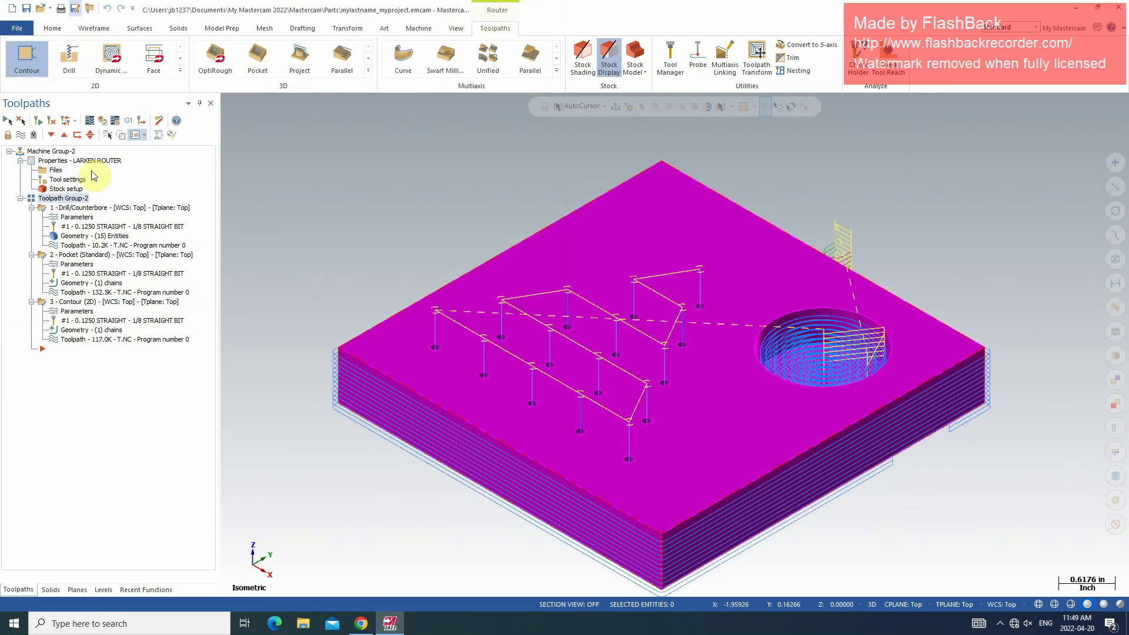
Post-process all operations to an NC file named istand_gcode, look over the generated G-code, and close the code editor
{"action": "left_click", "coordinate": [129, 121]}
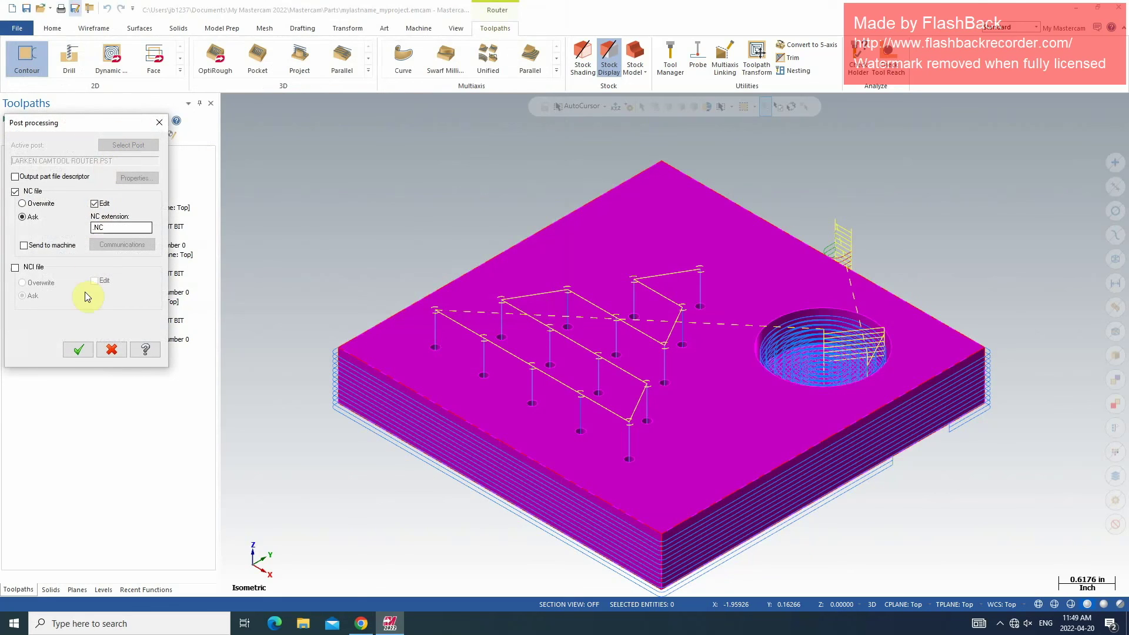
{"action": "left_click", "coordinate": [79, 348]}
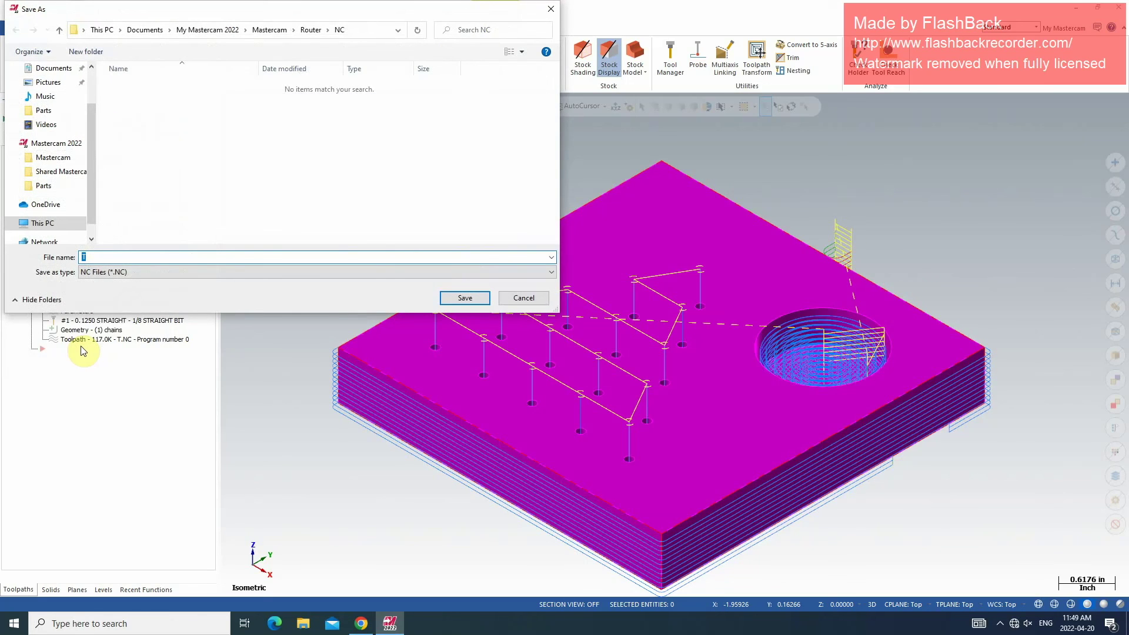
{"action": "type", "text": "tand_gcode"}
{"action": "left_click", "coordinate": [454, 296]}
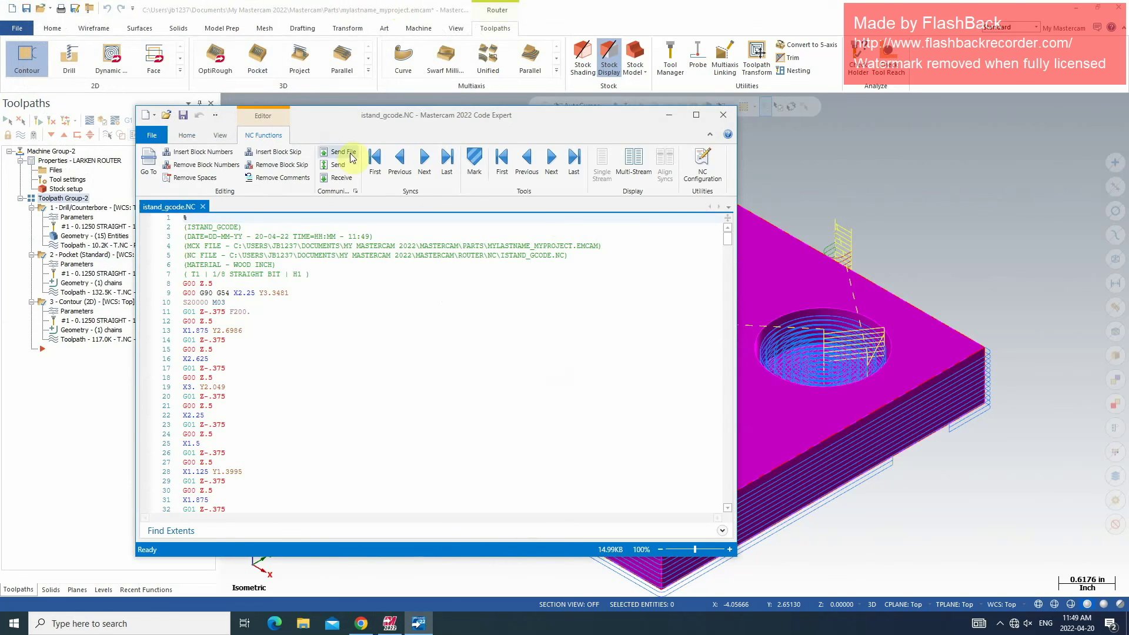
{"action": "scroll", "coordinate": [624, 294], "scroll_direction": "down", "scroll_amount": 1}
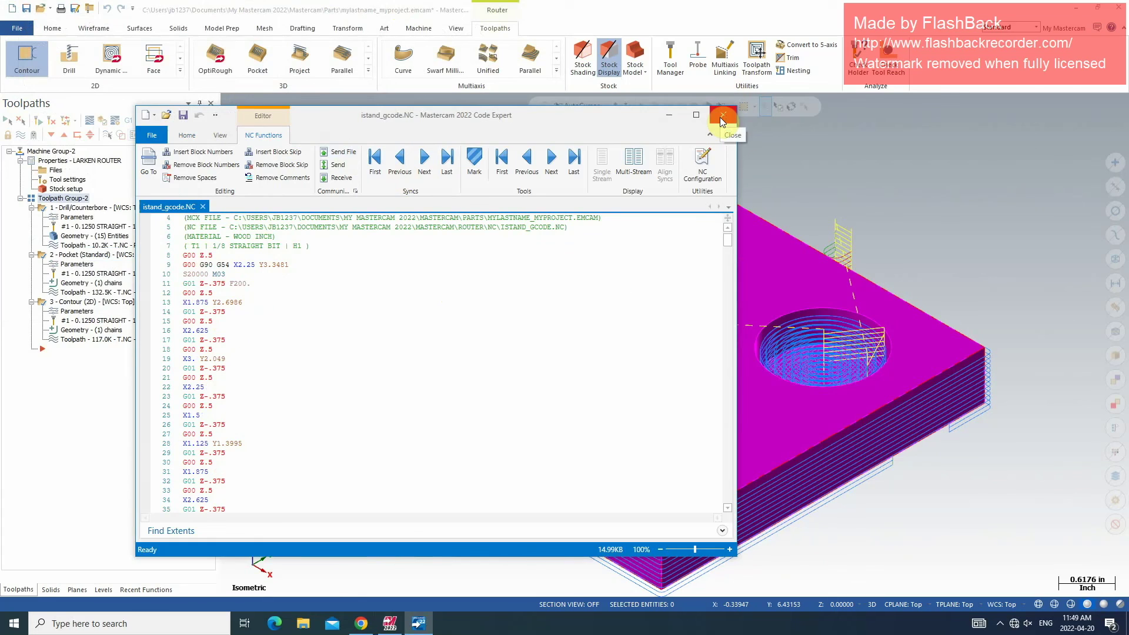
{"action": "left_click", "coordinate": [723, 120]}
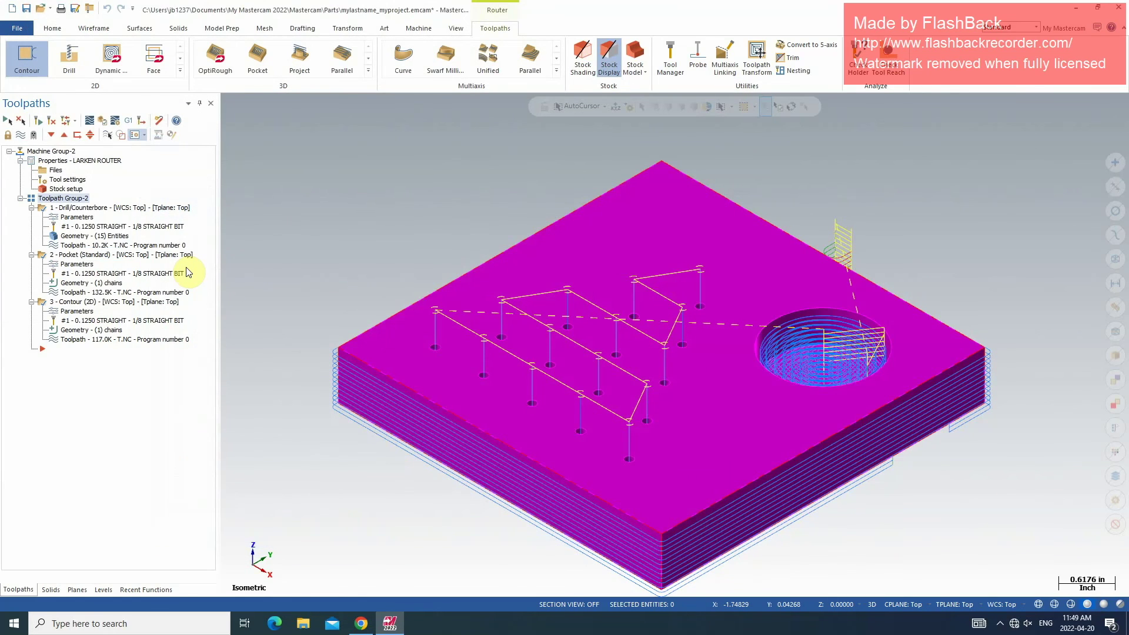